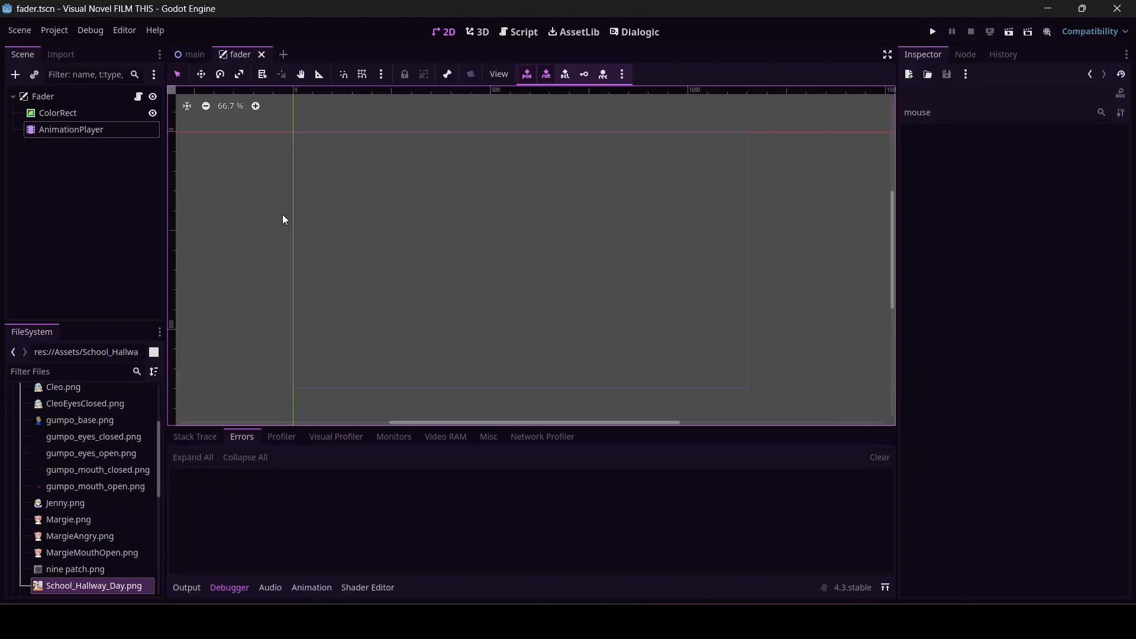
Run the project to preview the dialogue scene, advance the conversation, and close the game window.
click(931, 32)
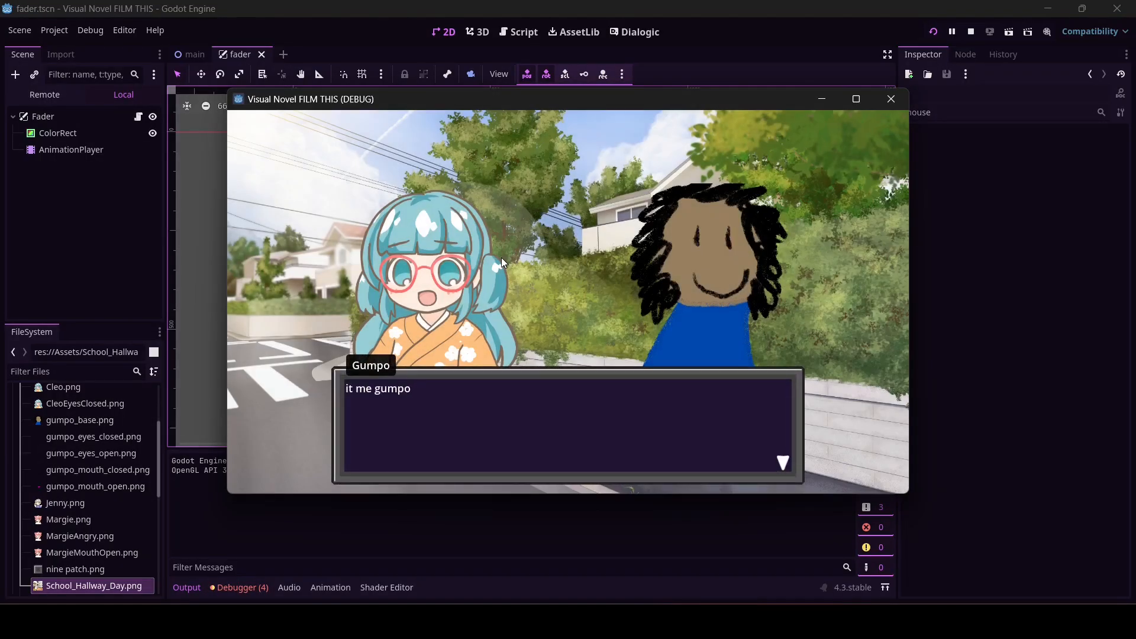
click(502, 257)
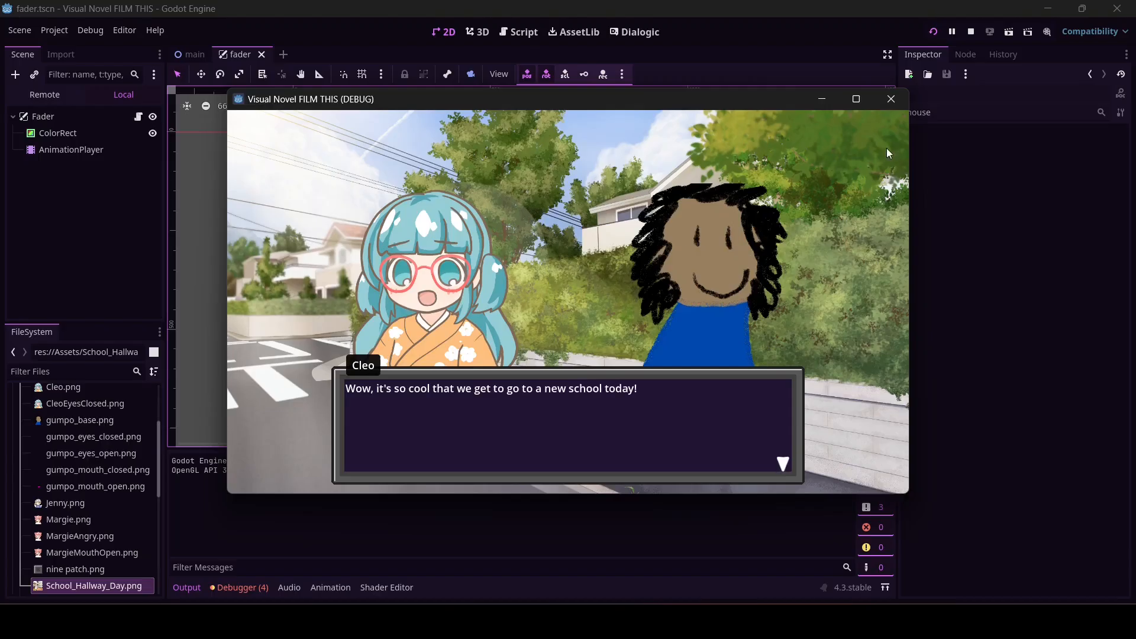
click(892, 100)
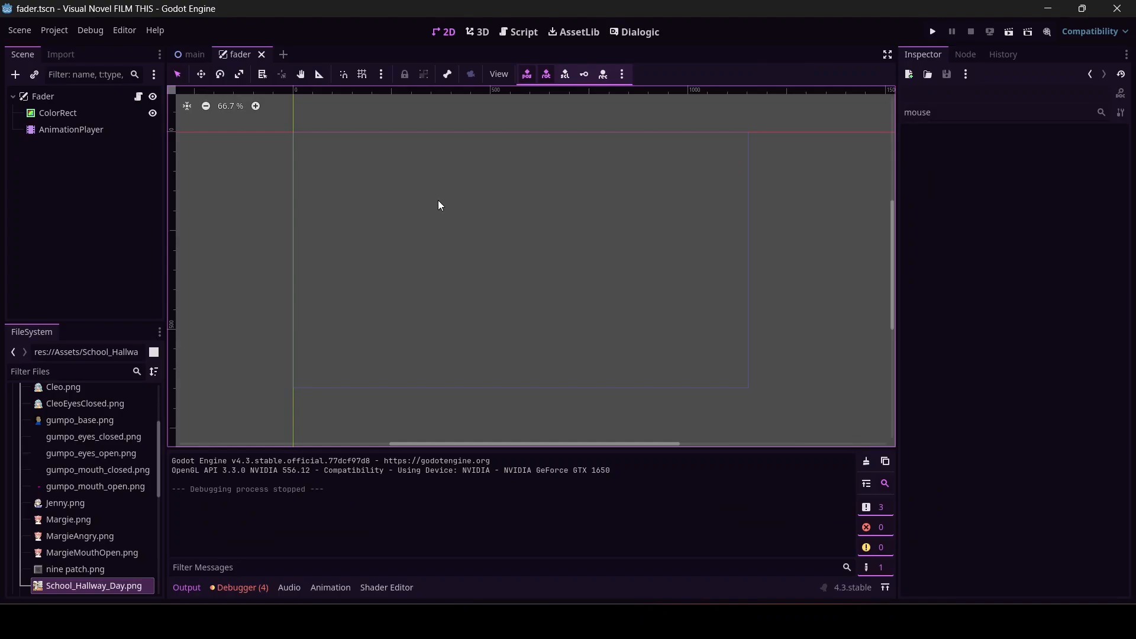
Create a new scene with a User Interface (Control) root node.
click(284, 54)
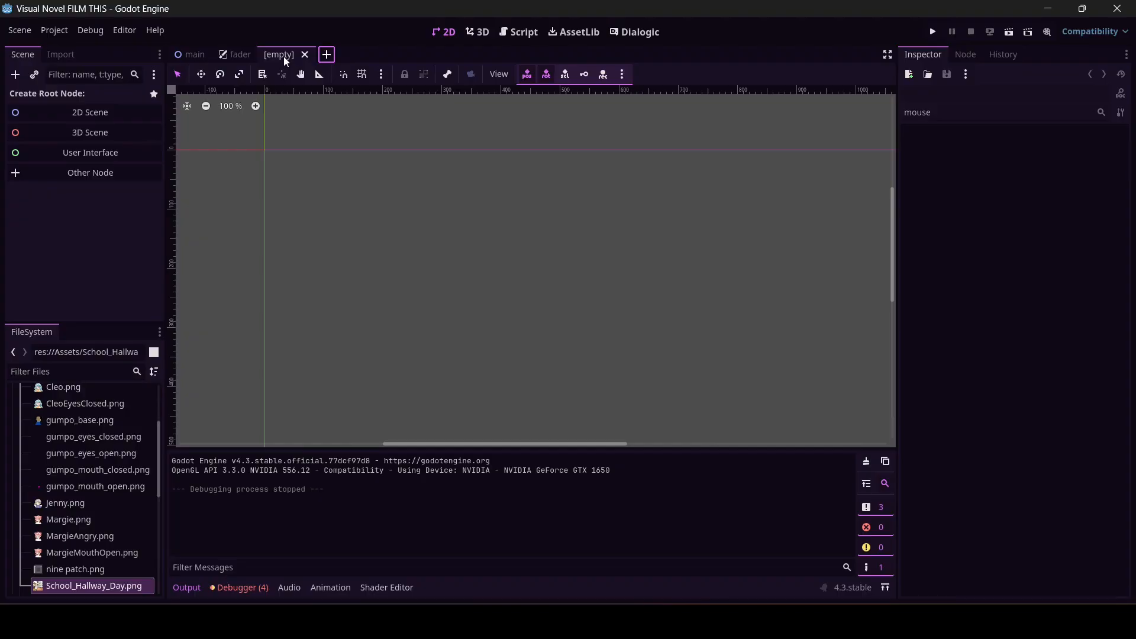
click(150, 159)
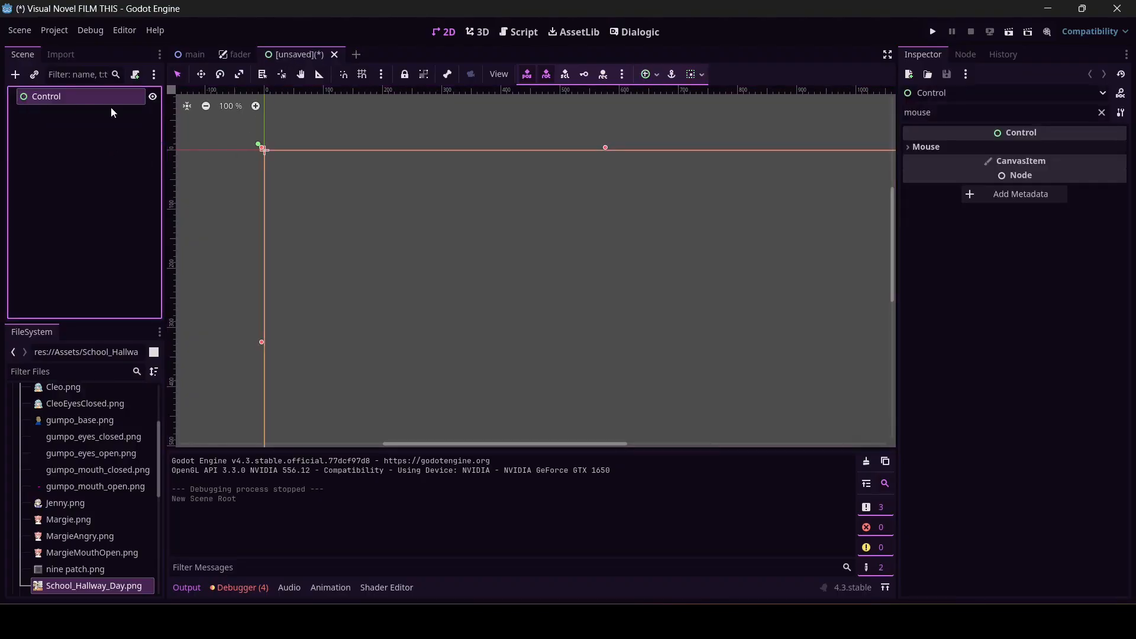
scroll(534, 268, down, 2)
scroll(616, 287, down, 1)
scroll(616, 293, up, 2)
scroll(616, 292, down, 1)
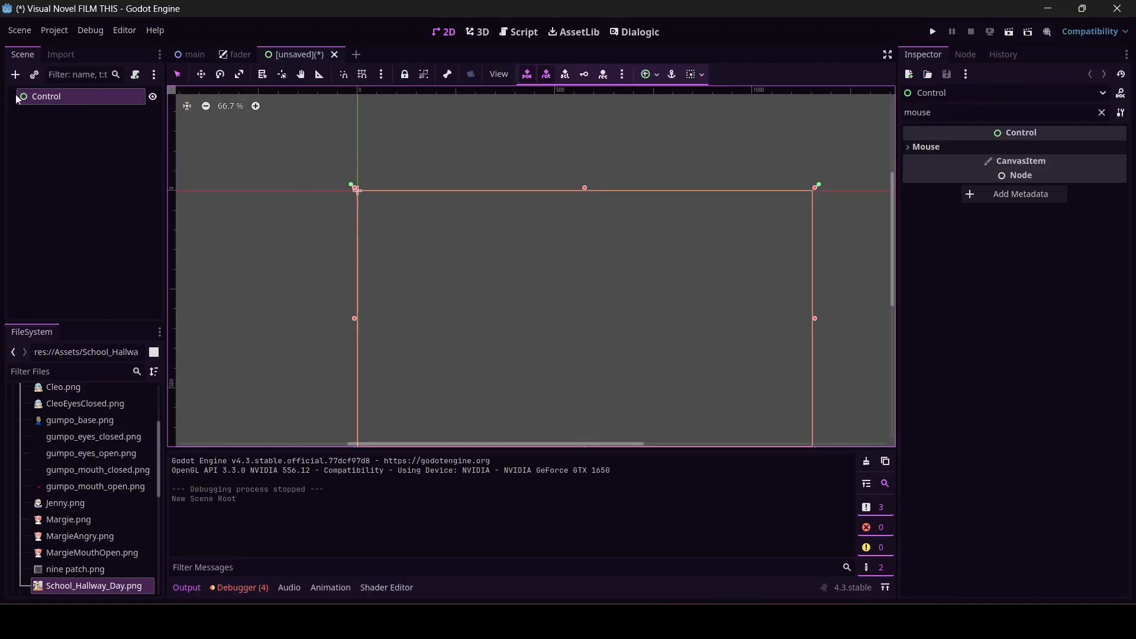
Add a TextureRect node under the Control root and set its anchor preset to Full Rect.
click(15, 75)
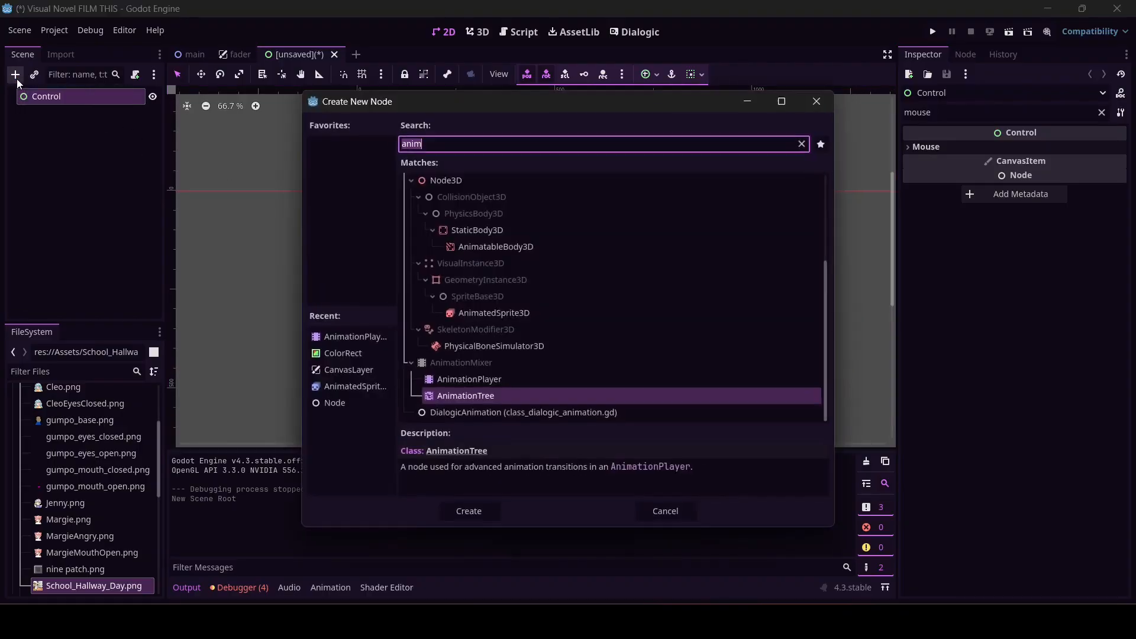
text(tex)
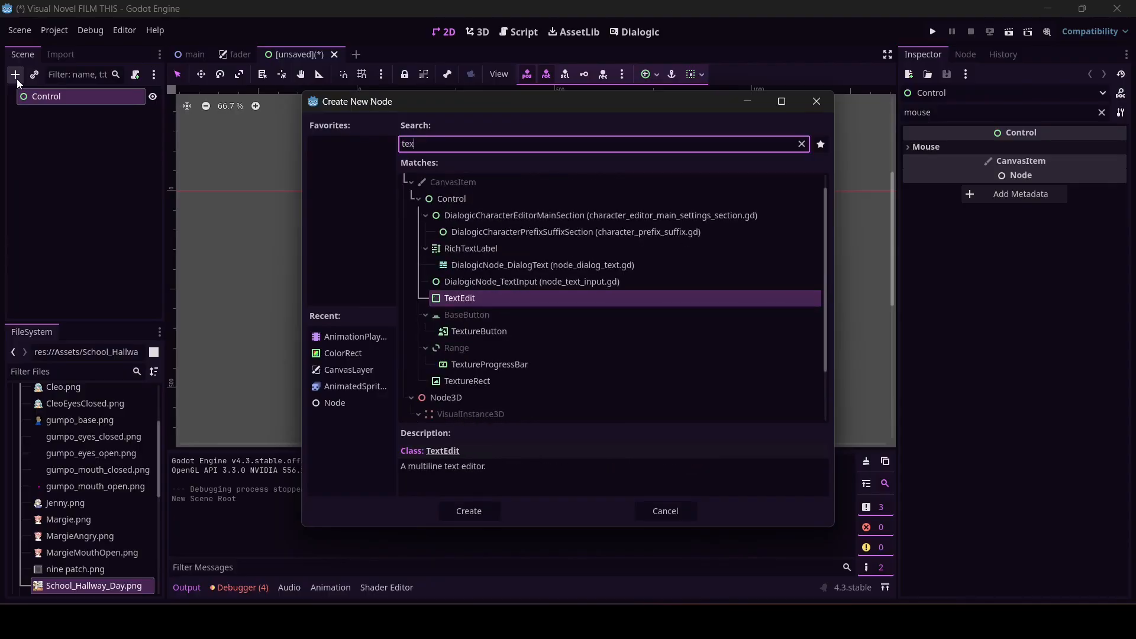
text(ture)
key(Return)
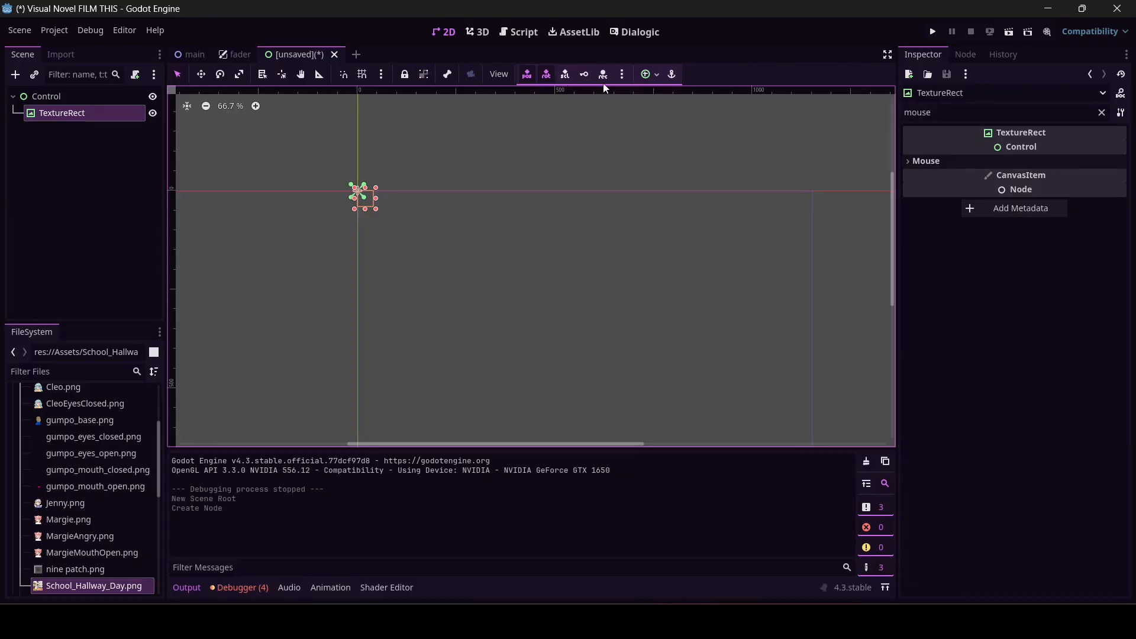
click(656, 75)
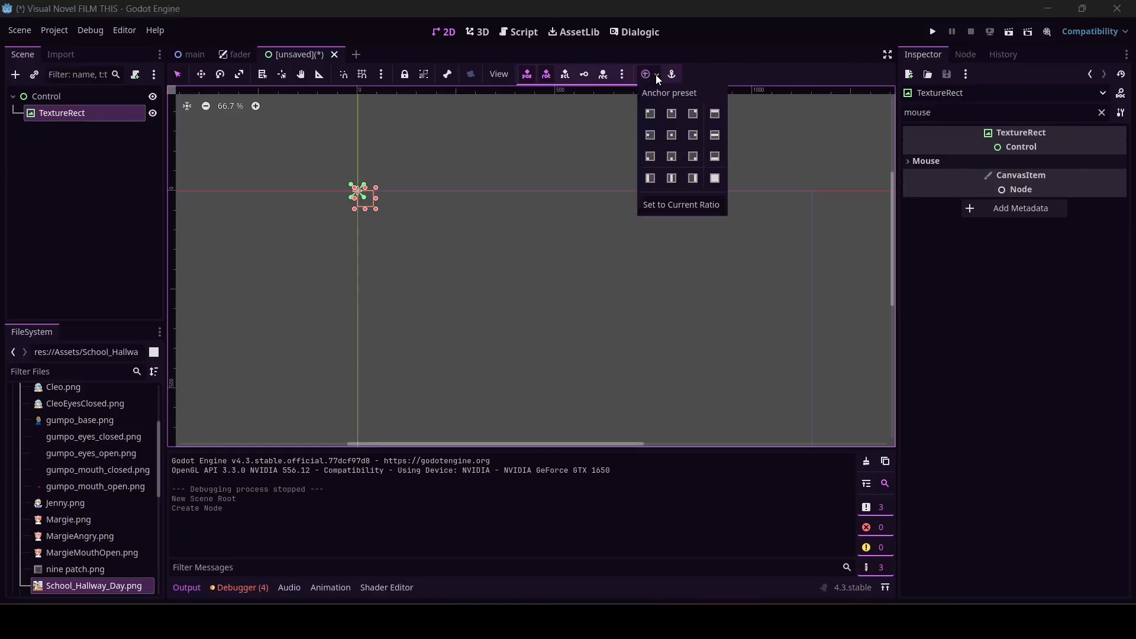
click(715, 178)
scroll(840, 315, down, 1)
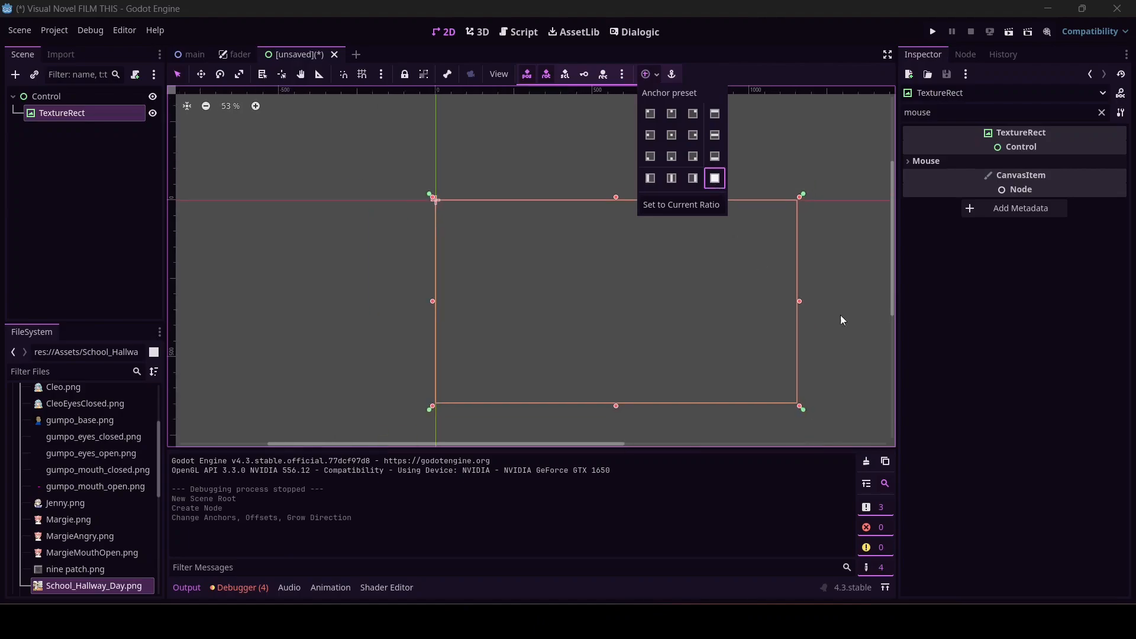
click(842, 322)
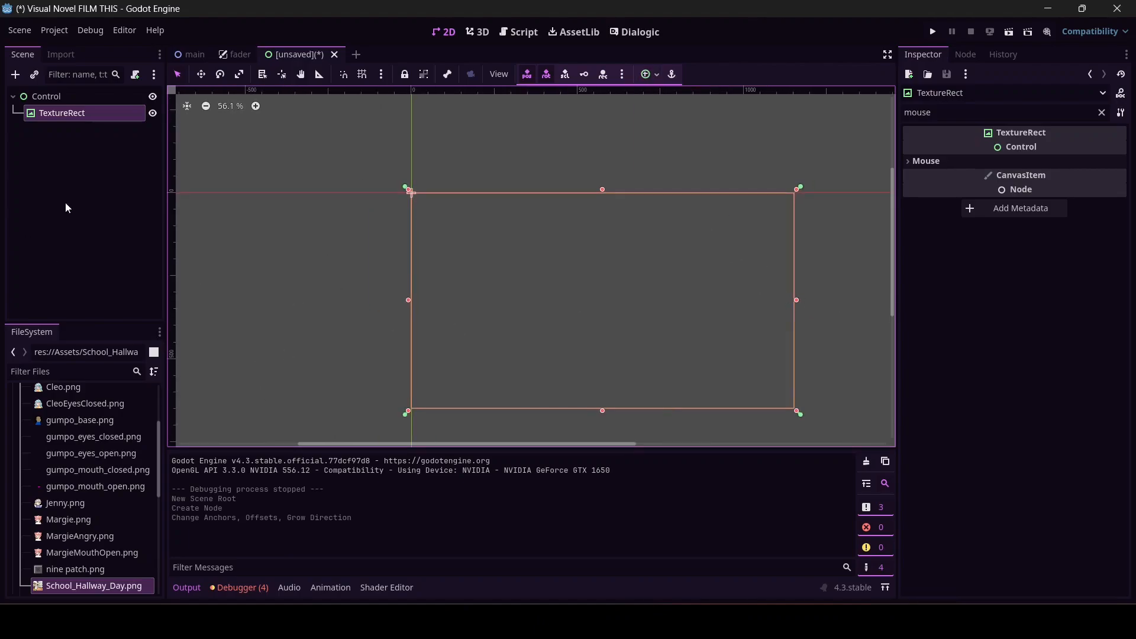
Clear the property filter and assign Street_Summer_Day.png as the TextureRect's texture.
click(1101, 112)
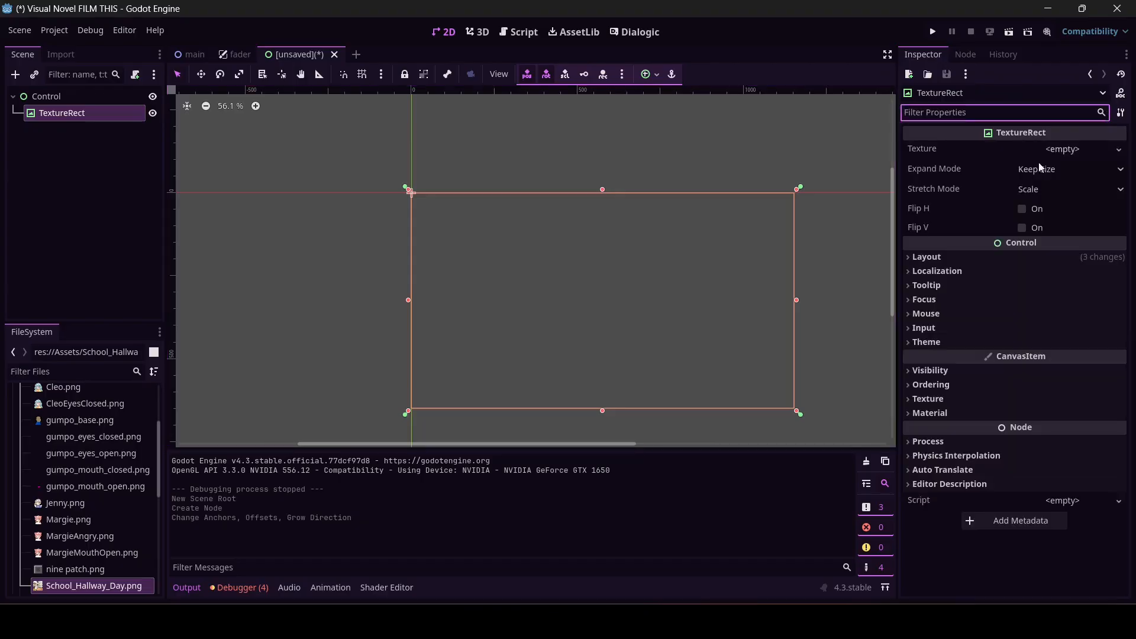
middle_drag(801, 283, 753, 265)
scroll(492, 285, up, 1)
scroll(614, 307, down, 1)
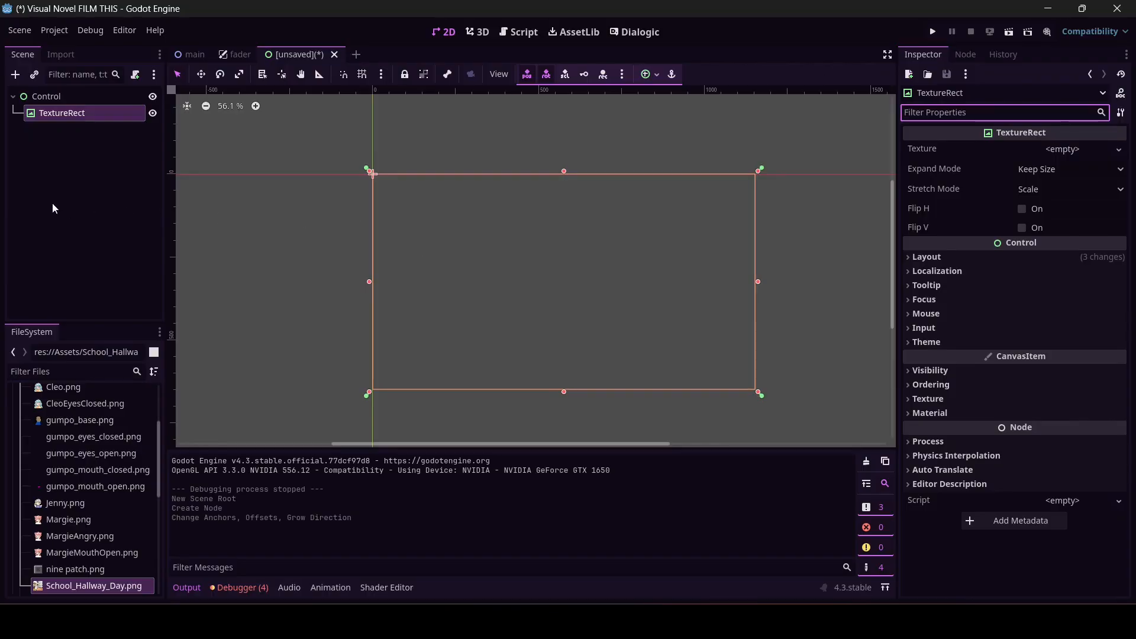
scroll(133, 512, down, 2)
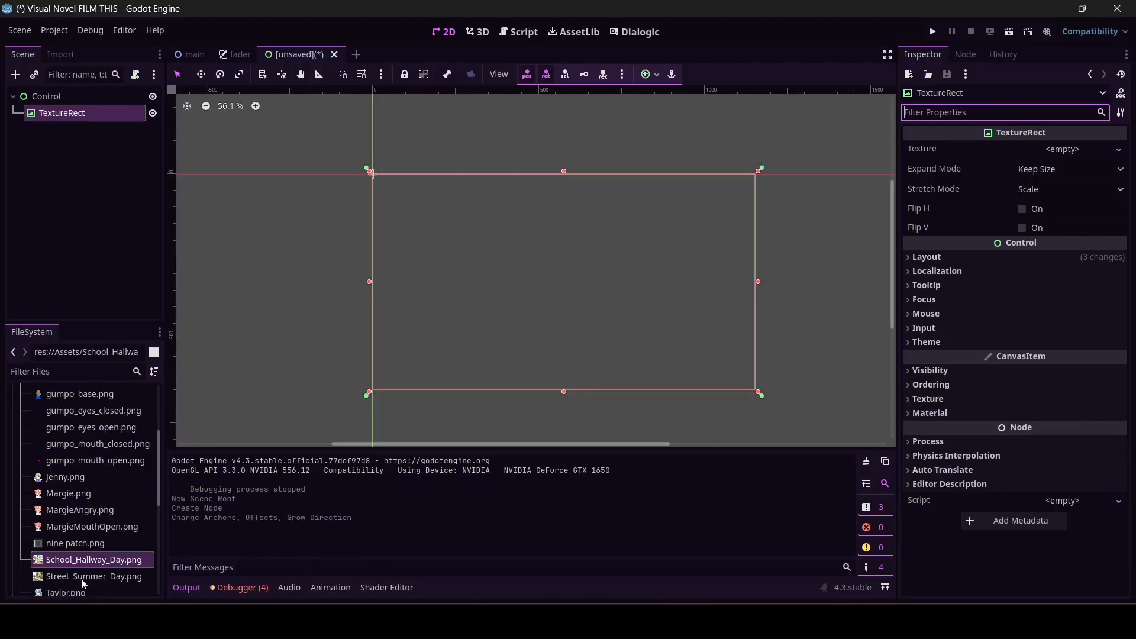
drag(72, 581, 1042, 159)
scroll(777, 307, down, 1)
scroll(778, 307, down, 1)
scroll(694, 328, up, 1)
middle_drag(705, 316, 633, 309)
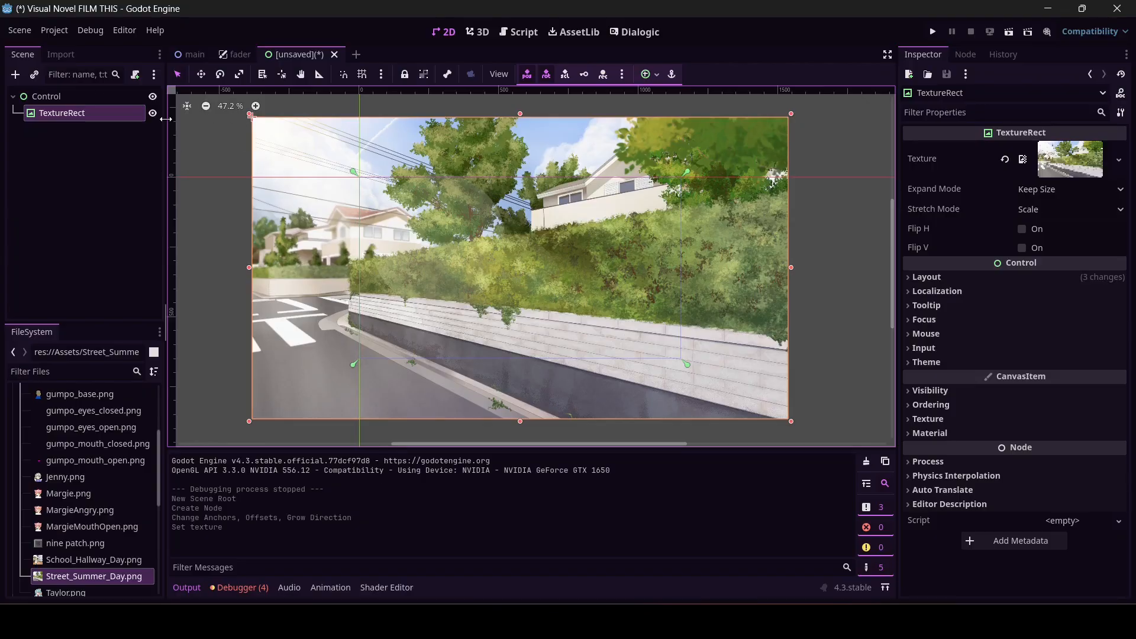
Add a VBoxContainer under the Control root and set its anchor preset to Full Rect.
click(52, 97)
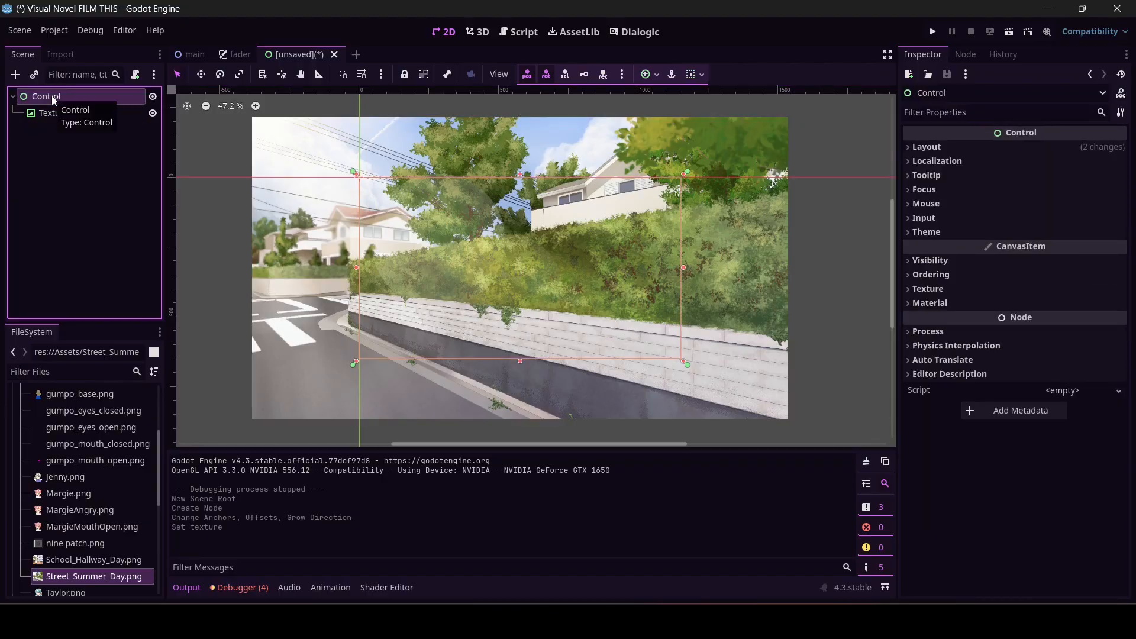
key(ctrl+a)
text(b)
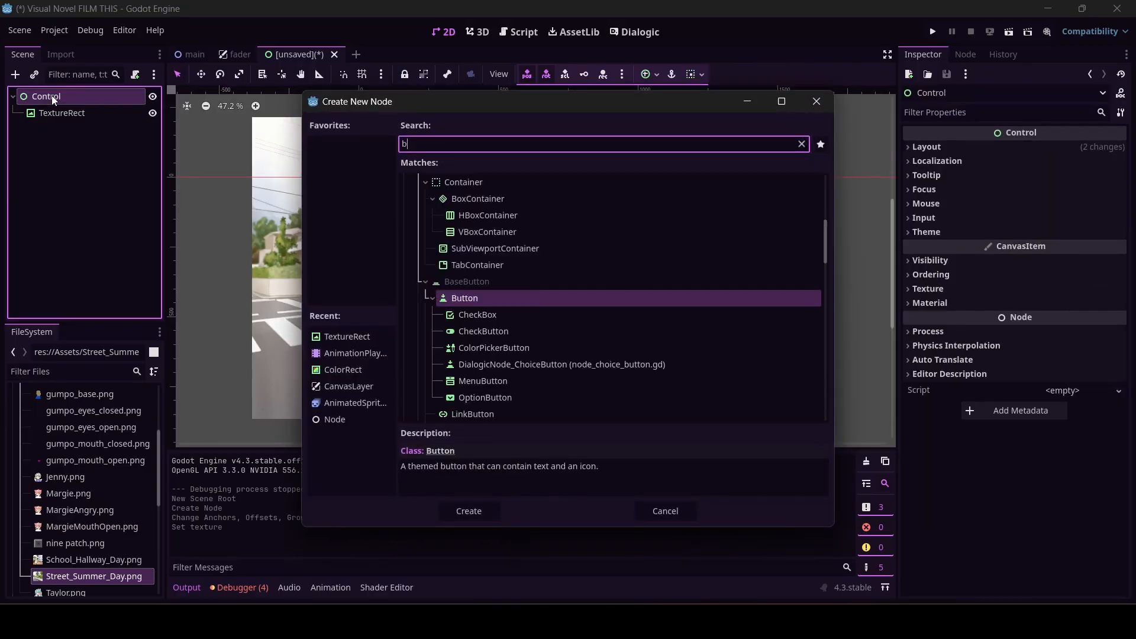
key(BackSpace)
text(v)
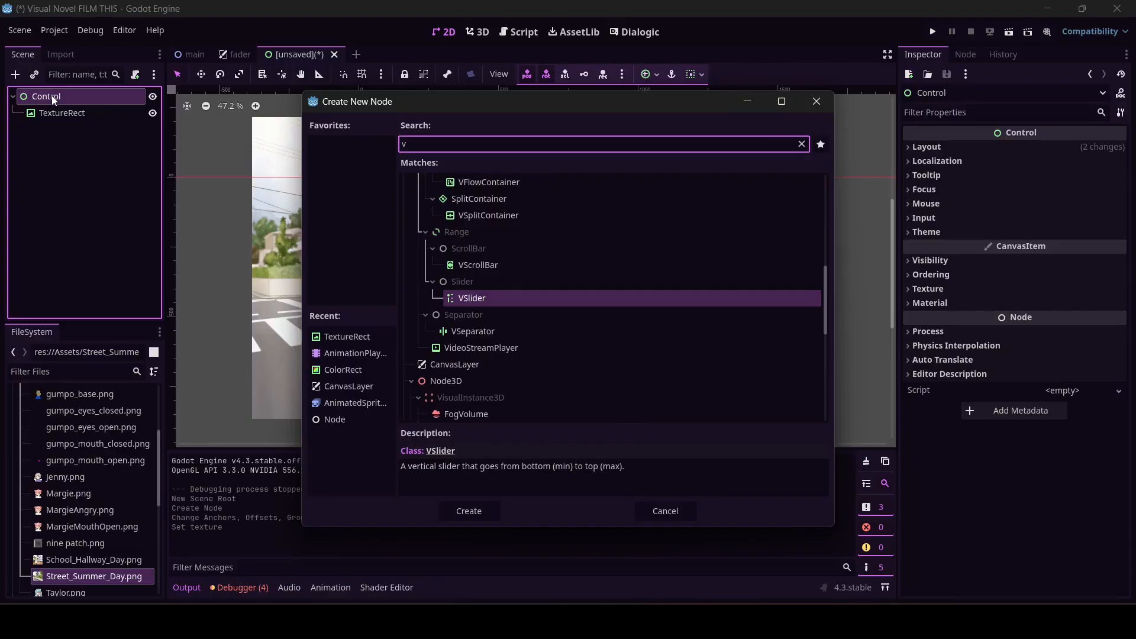
text(b)
key(Return)
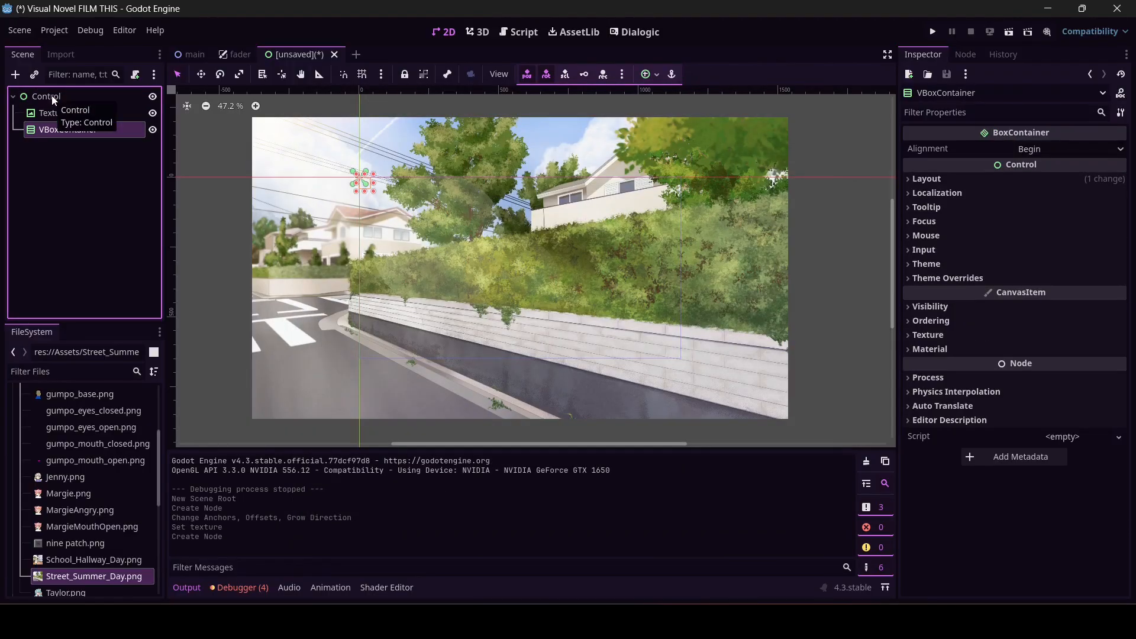
click(651, 74)
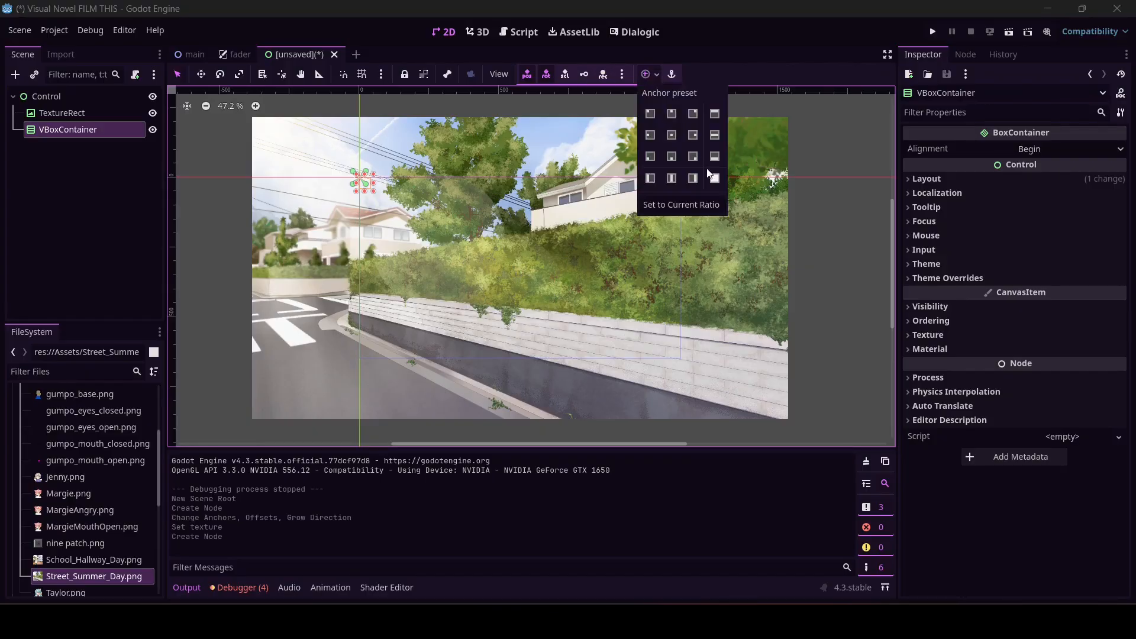
click(716, 183)
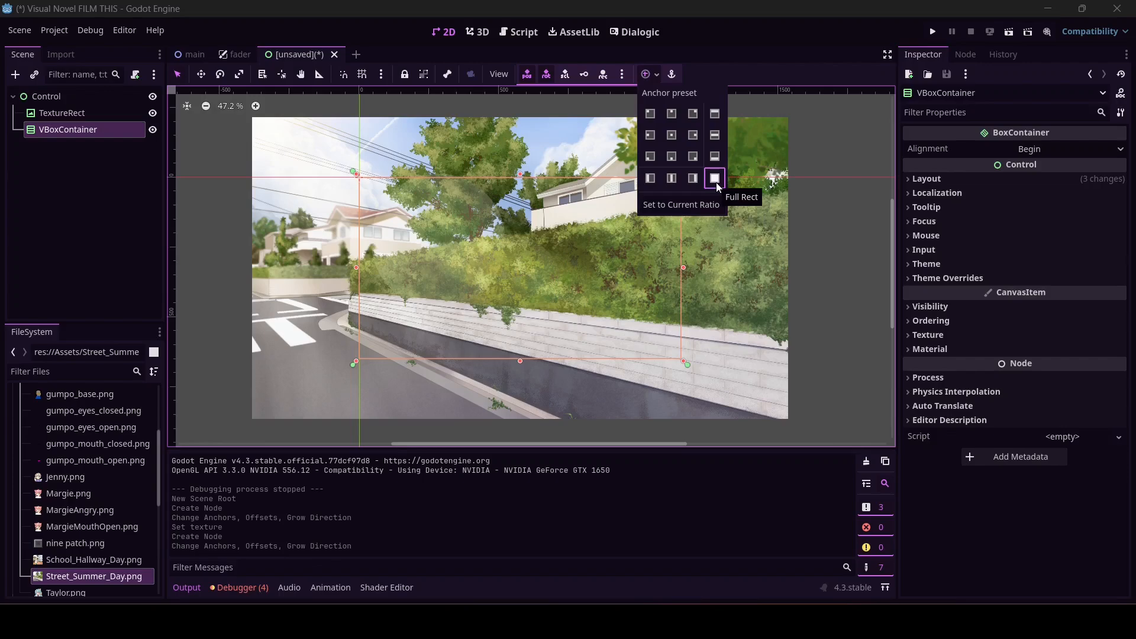
Add a Label node as a child of the VBoxContainer.
click(84, 132)
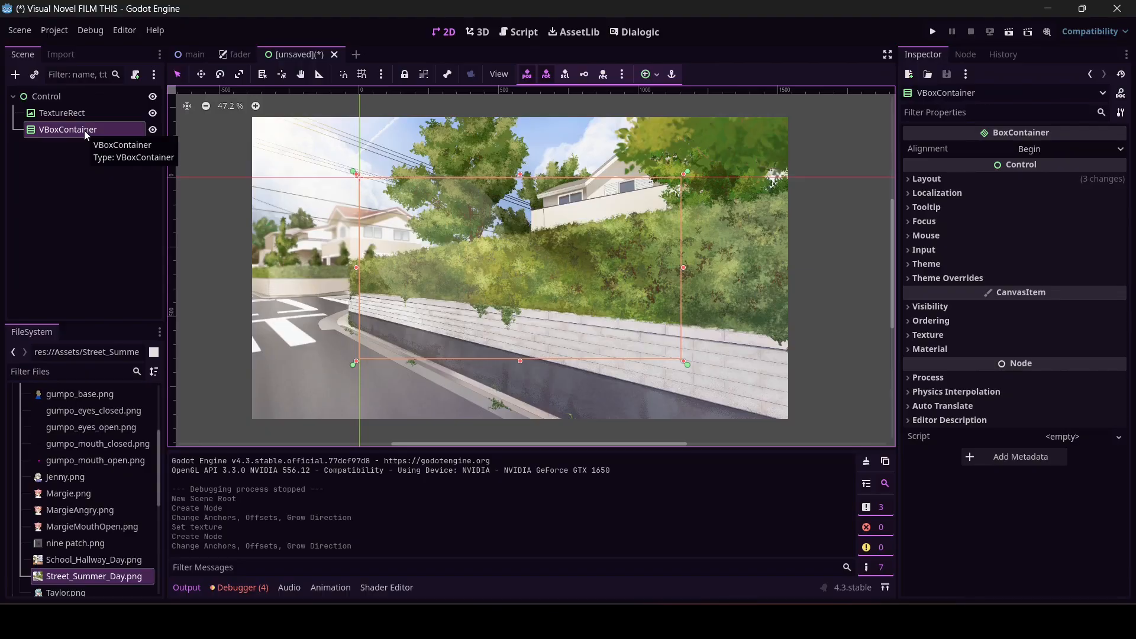
key(ctrl+a)
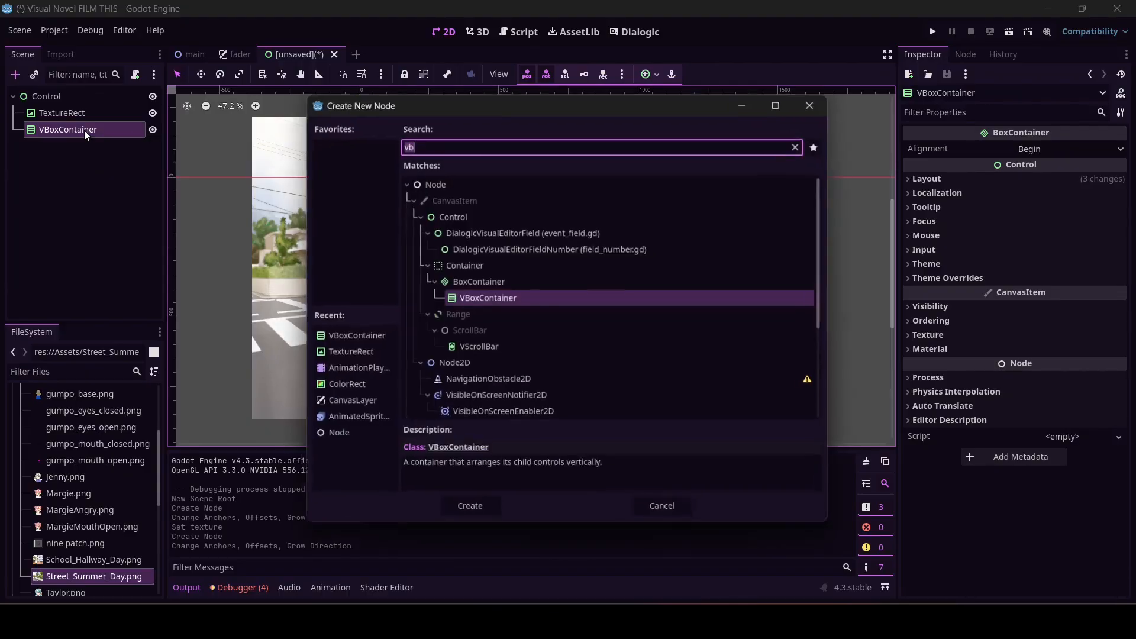
text(labe)
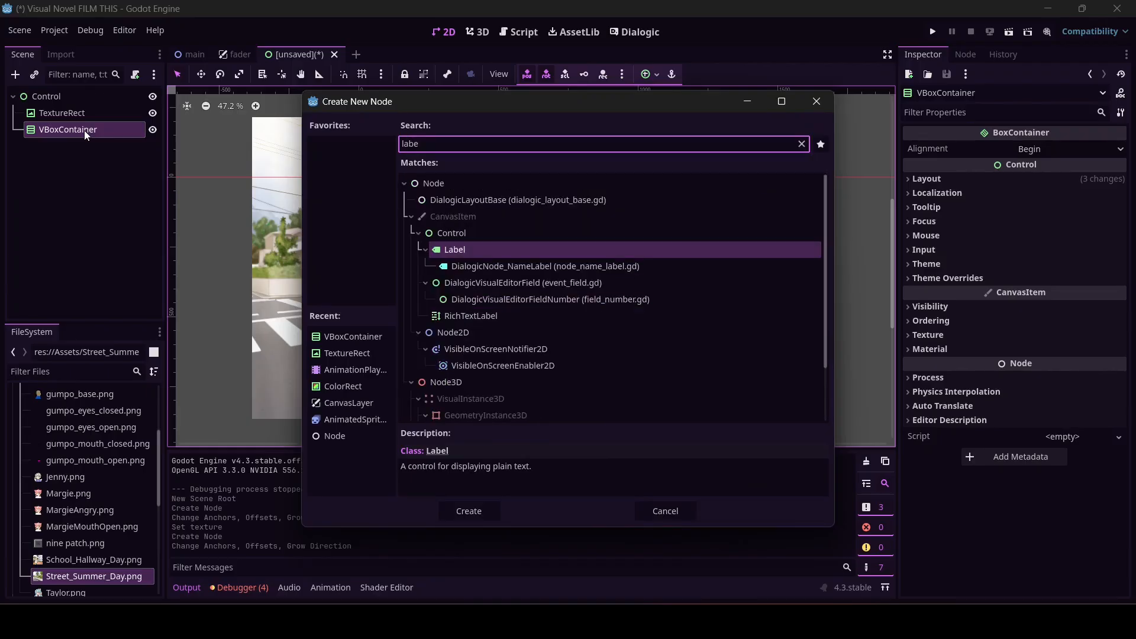
key(Return)
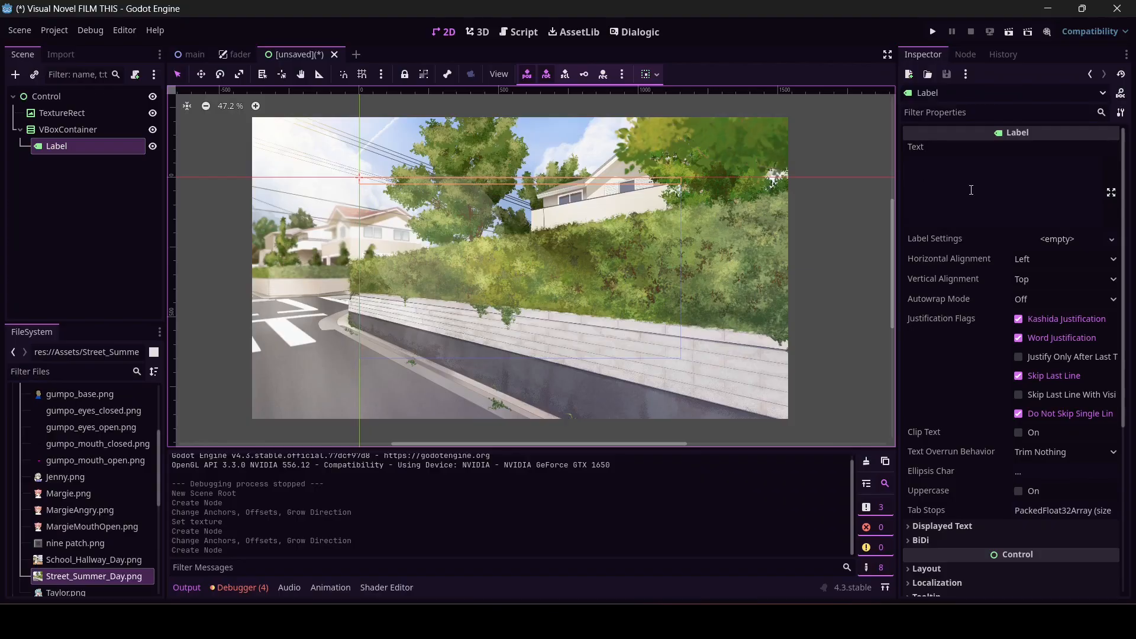
Enter "That Time That I Went to School And I Hung Out With My Choice" as the label's text.
click(925, 177)
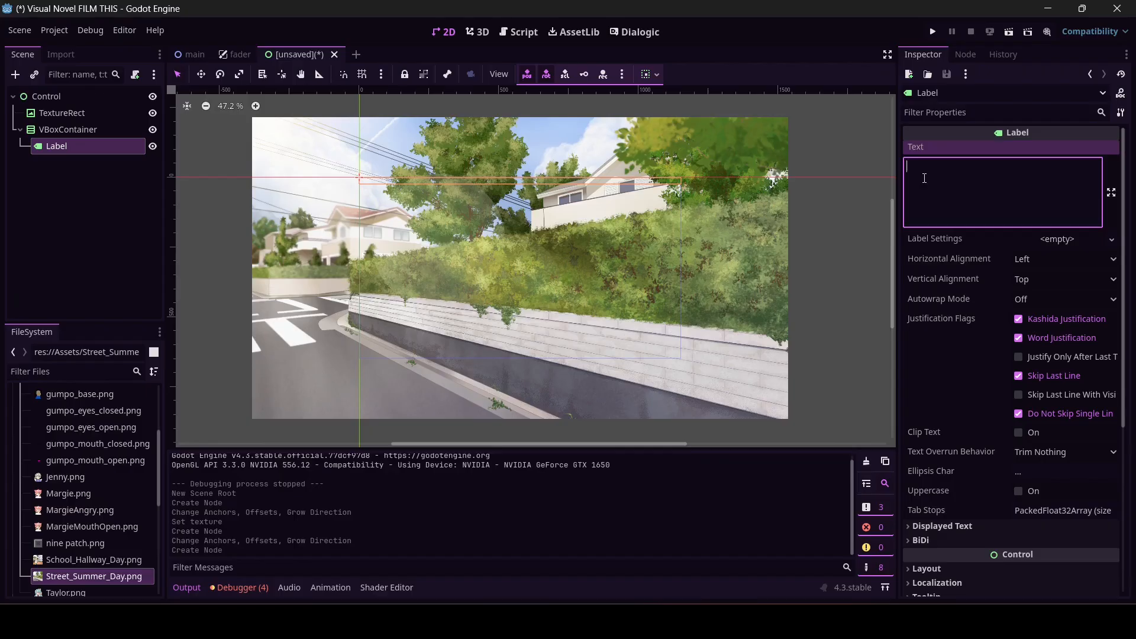
text(That Tim)
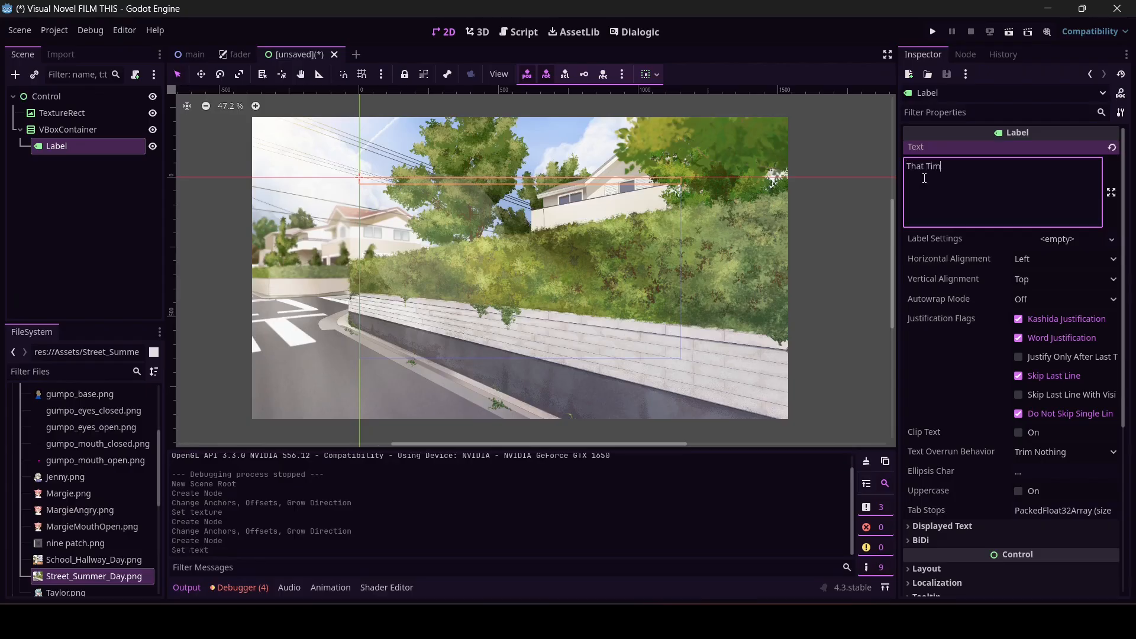
text(e That I Went to School And Me And Gump)
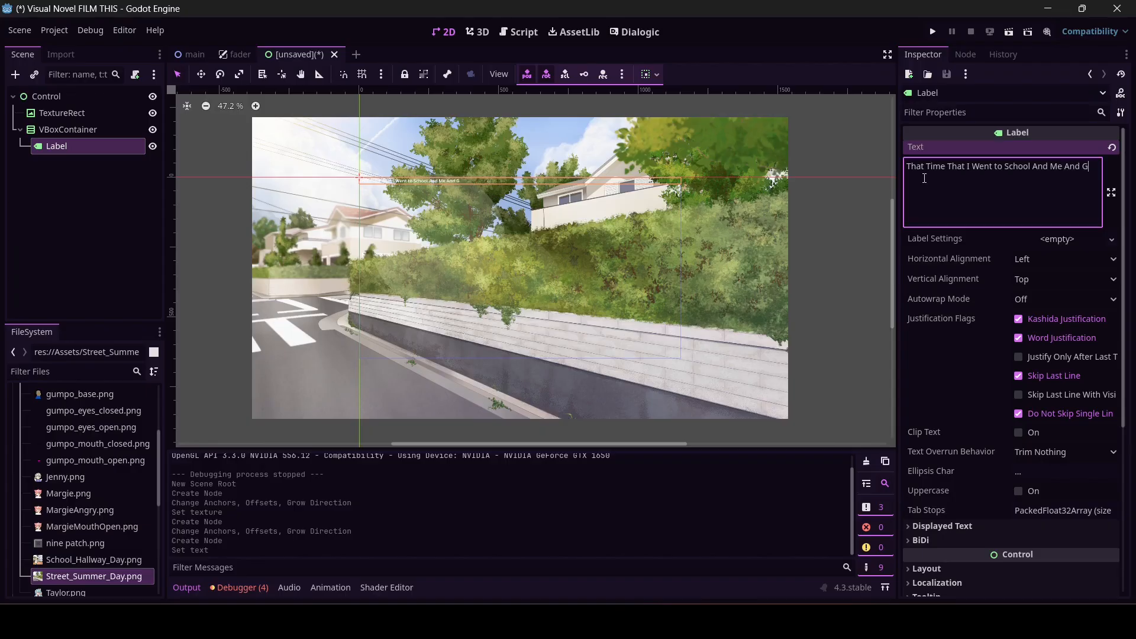
key(BackSpace)
key(BackSpace)
key(BackSpace)
key(BackSpace)
key(BackSpace)
key(BackSpace)
key(BackSpace)
key(BackSpace)
key(BackSpace)
key(BackSpace)
key(BackSpace)
text(I hung O)
key(BackSpace)
key(BackSpace)
key(BackSpace)
key(BackSpace)
key(BackSpace)
key(BackSpace)
text(Hung Out With My Choice)
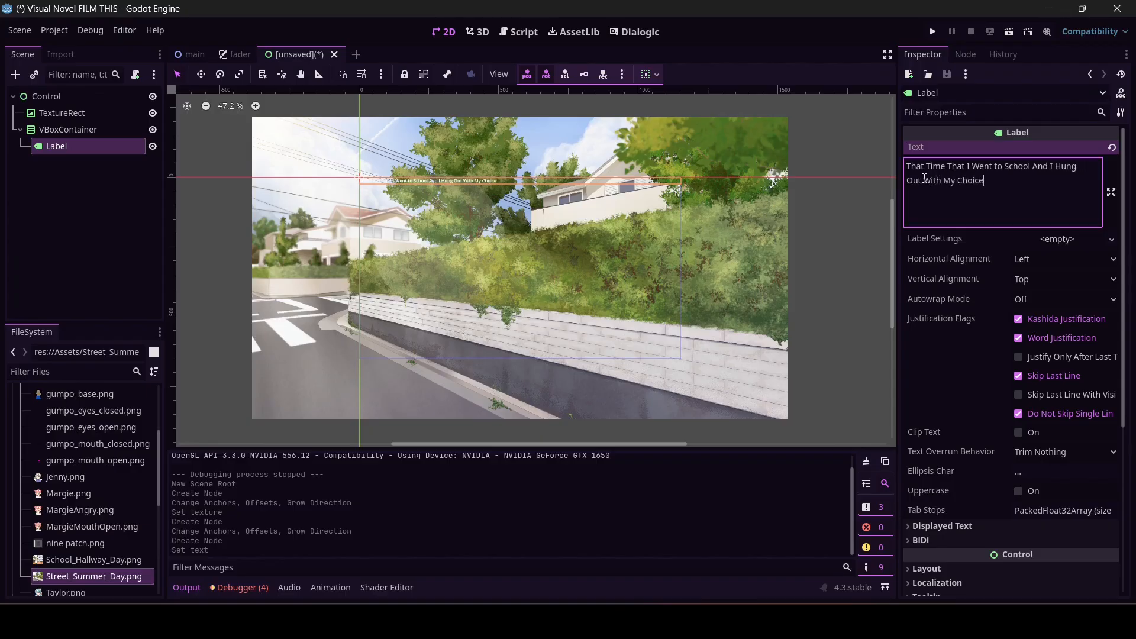
Complete the label's title text with "Of Cool Girl And Also Gumpo Was There And He Is Awesome".
text( Of Cool Girl And Alos)
key(BackSpace)
key(BackSpace)
key(BackSpace)
text(so Gump)
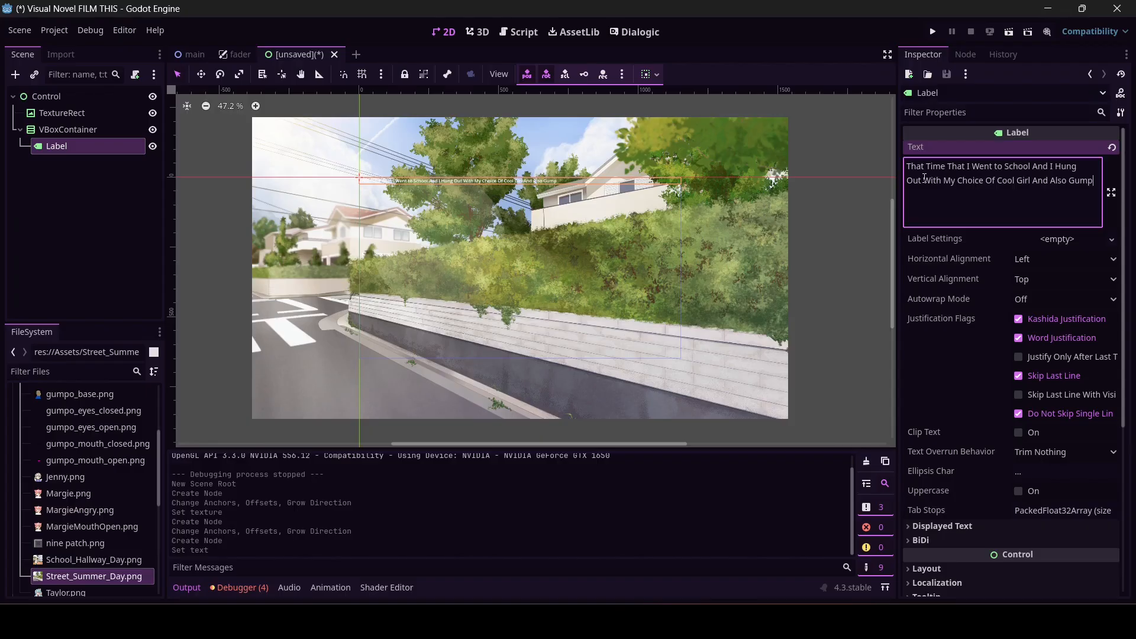
text(o Was There And H)
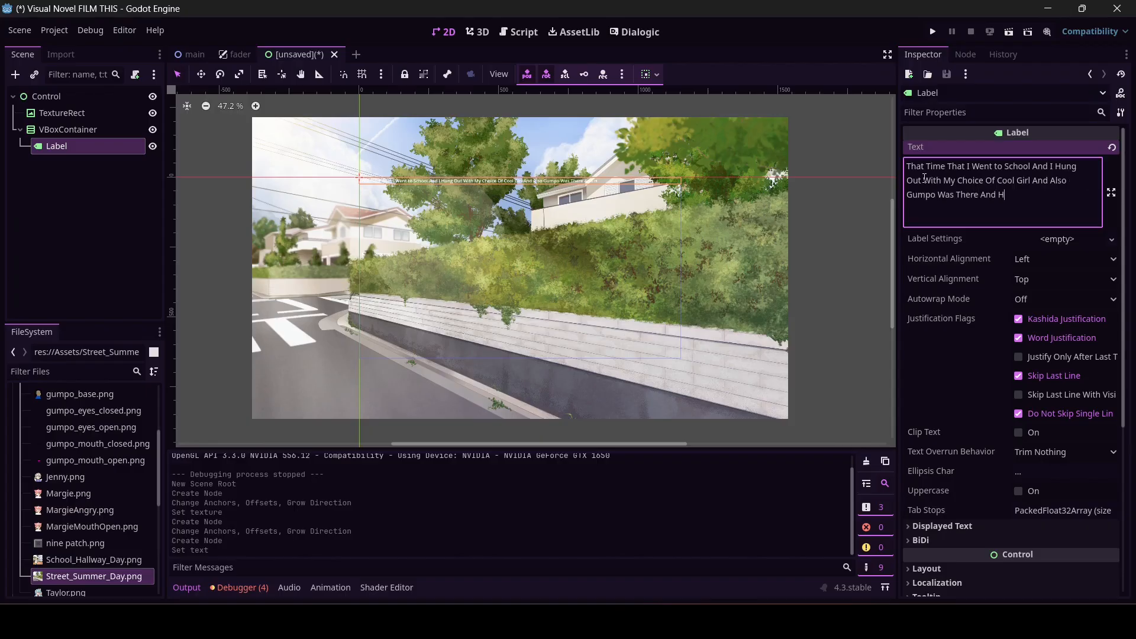
text(e Is Awesome)
scroll(494, 166, up, 5)
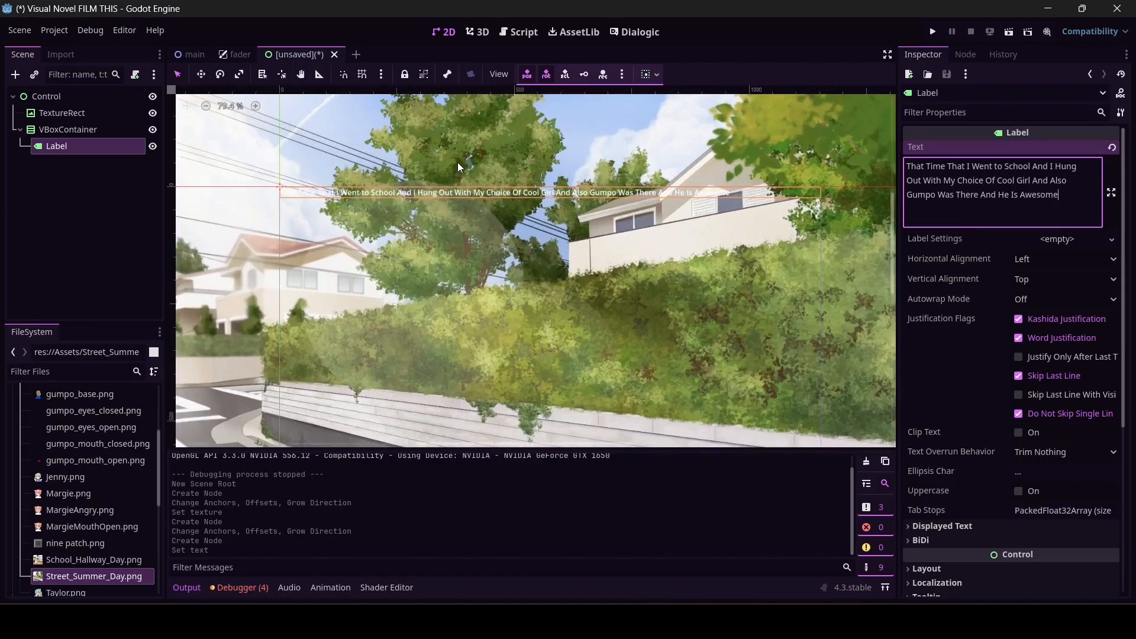
scroll(492, 222, down, 4)
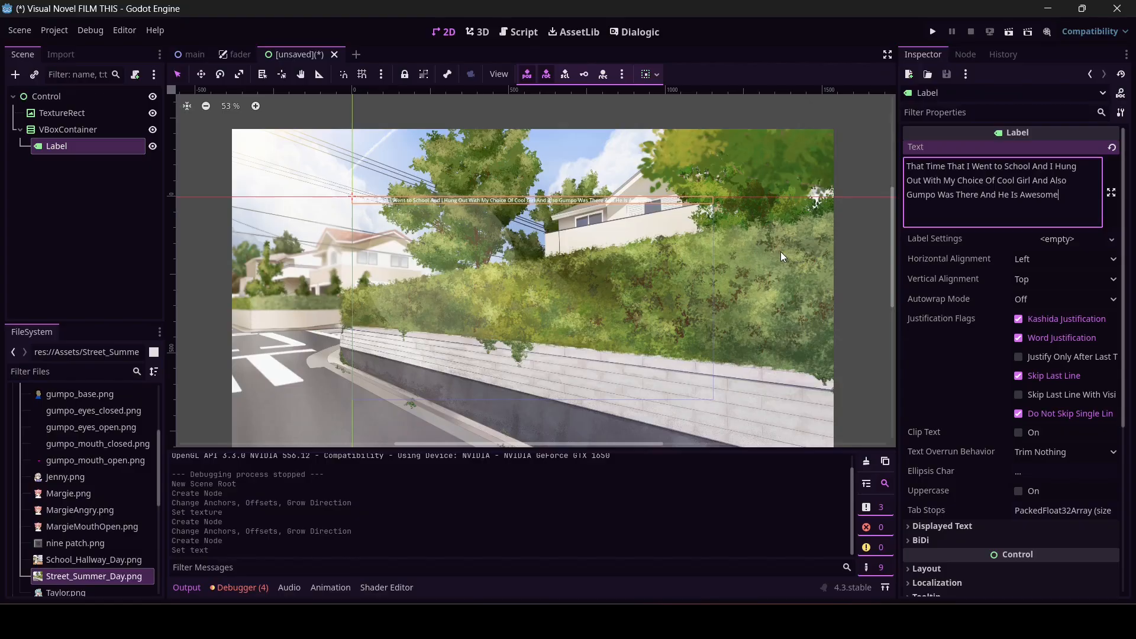
Override the title label's font size with 50 px.
scroll(975, 367, down, 5)
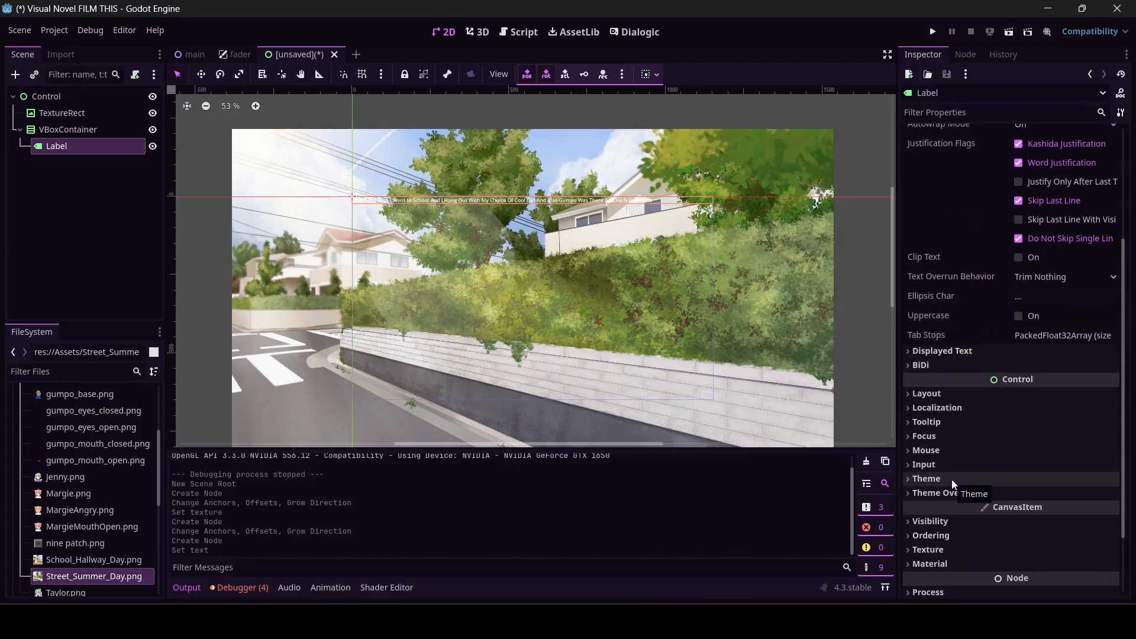
scroll(963, 491, down, 2)
click(971, 434)
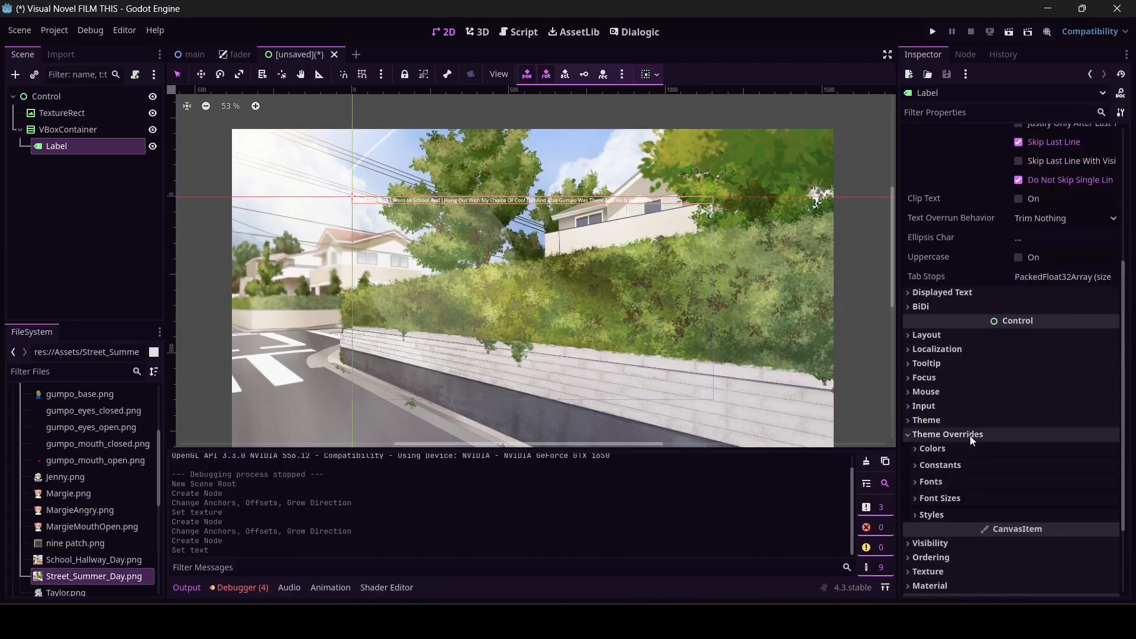
scroll(971, 435, down, 2)
click(950, 440)
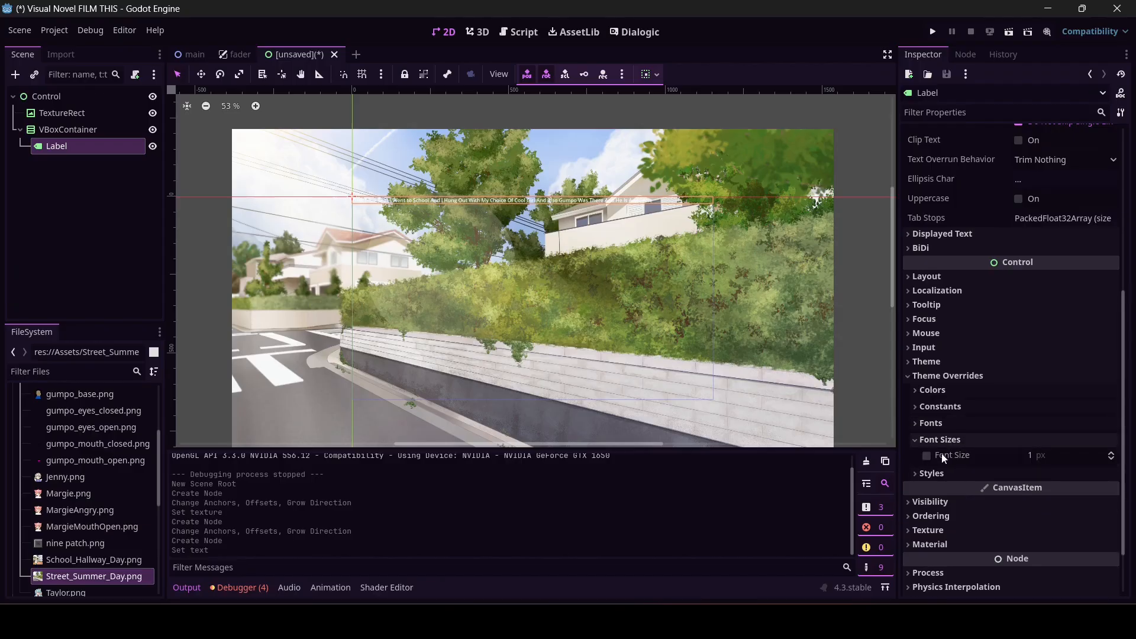
click(927, 456)
click(1048, 457)
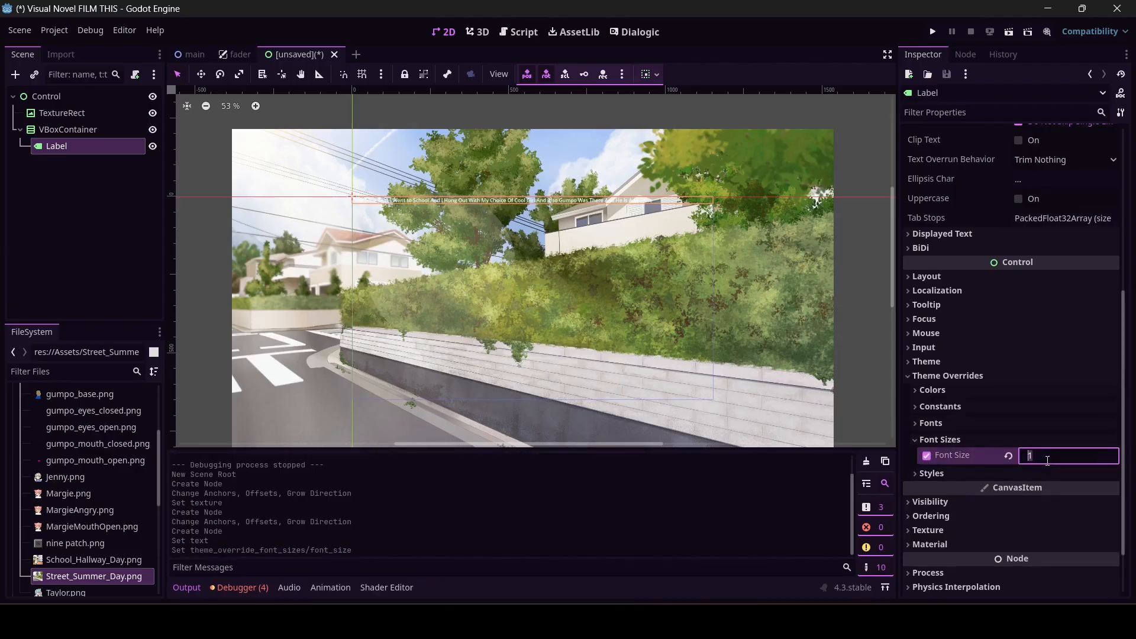
text(50)
key(Return)
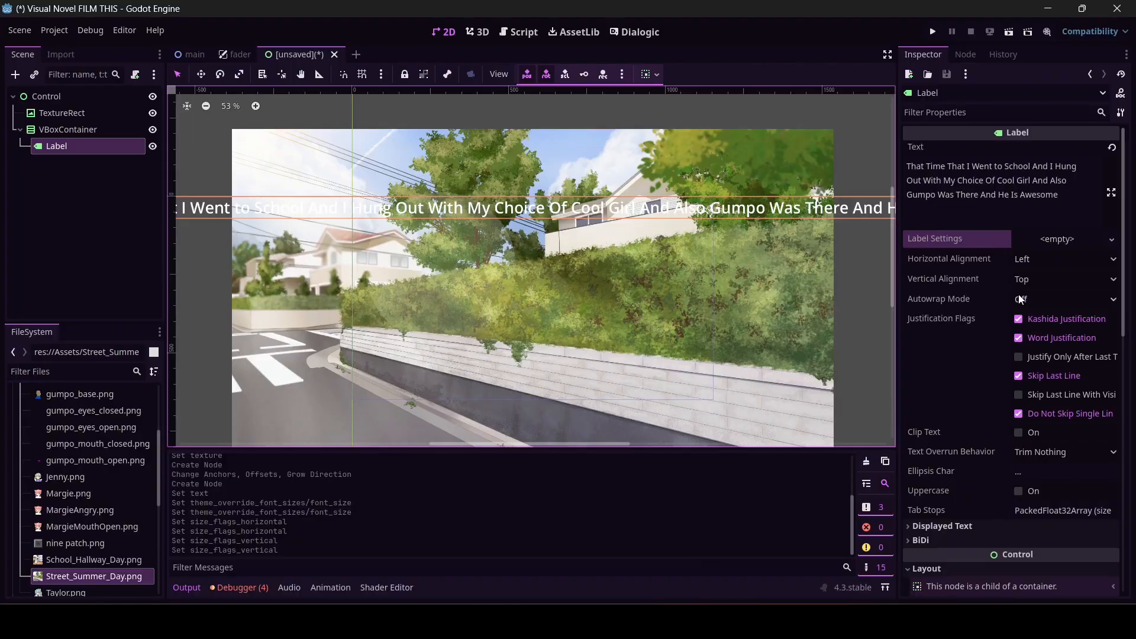
Set the label's autowrap mode to Word (Smart) and center its text horizontally and vertically.
click(959, 301)
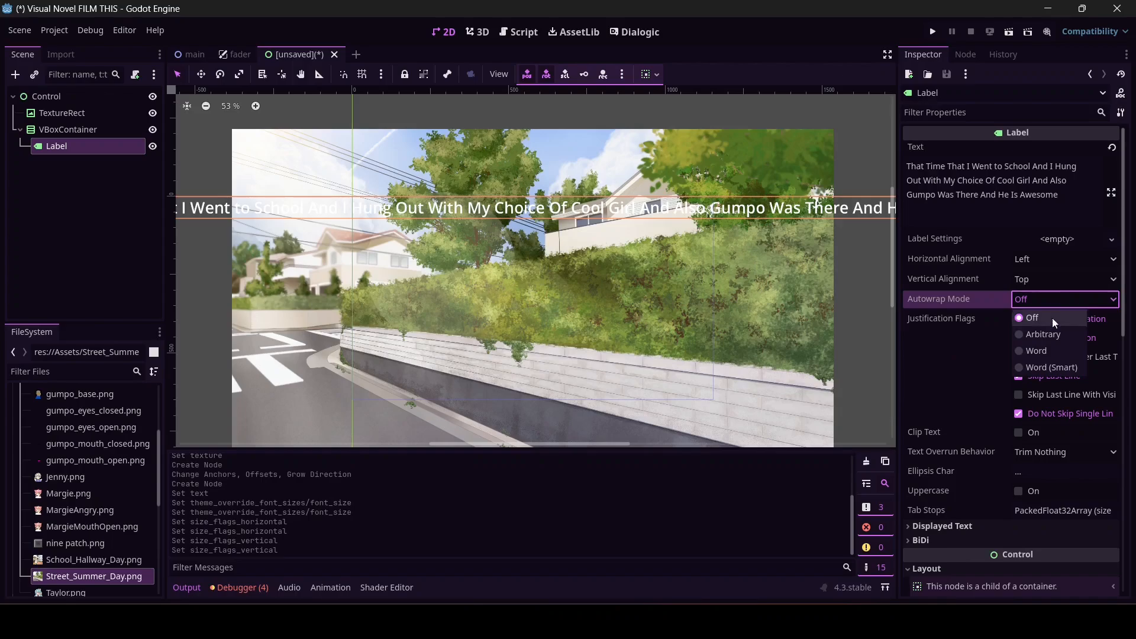
click(1053, 367)
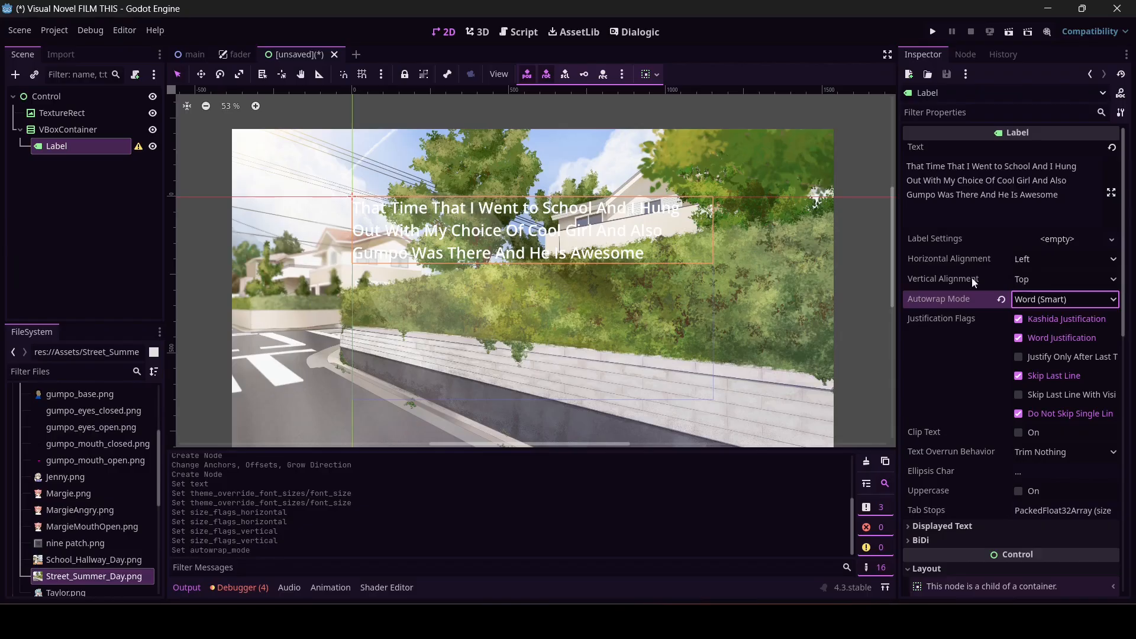
click(1041, 261)
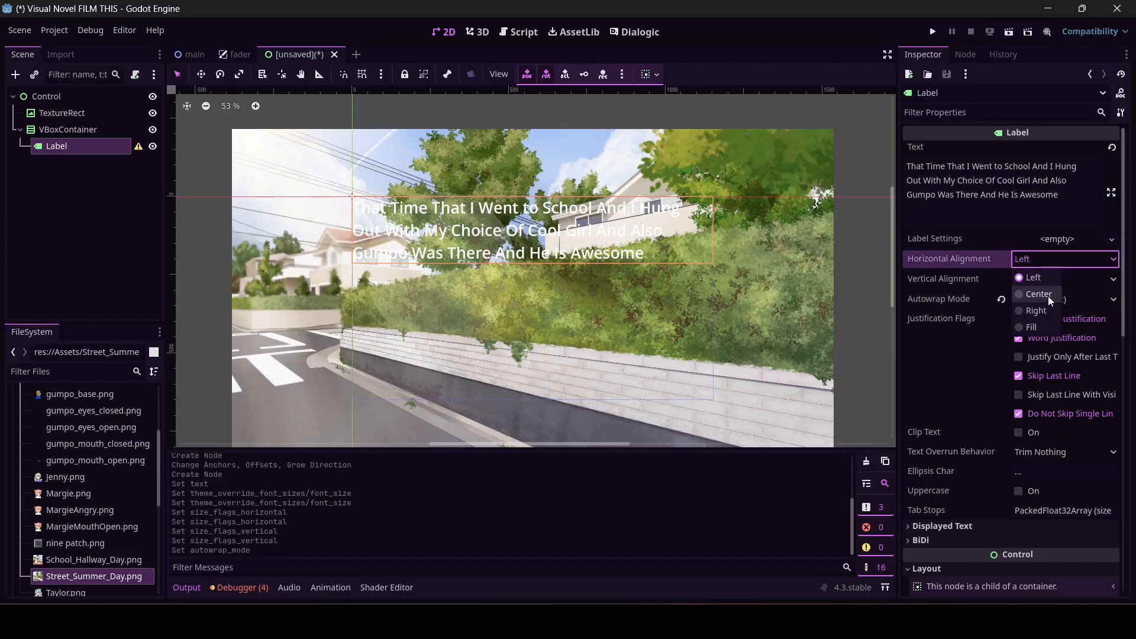
click(1041, 295)
click(1042, 279)
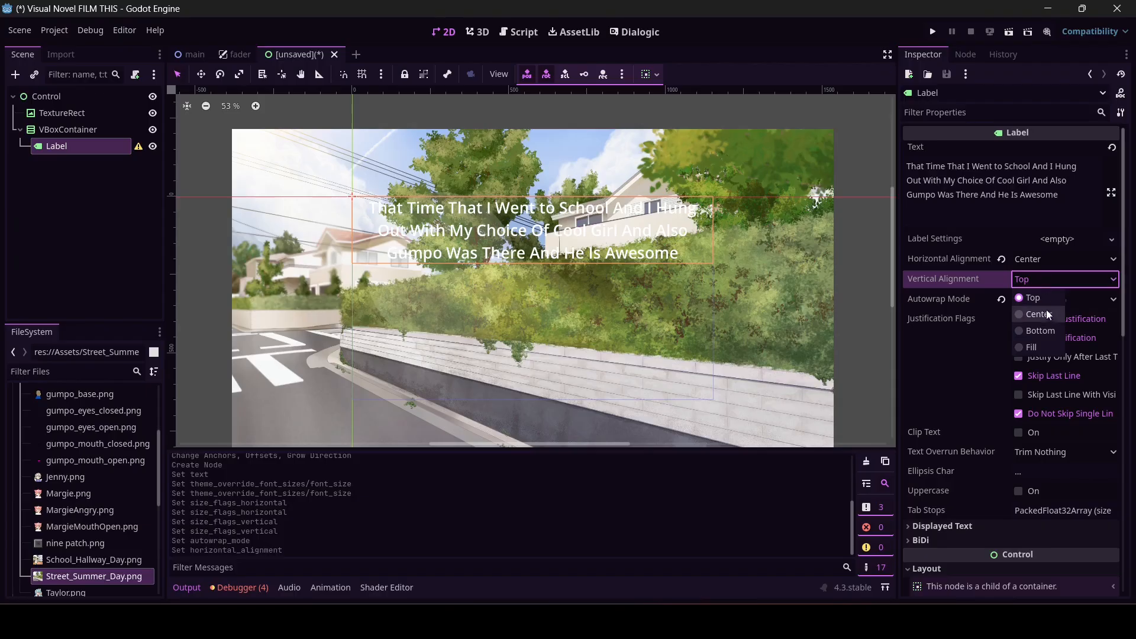
click(1042, 317)
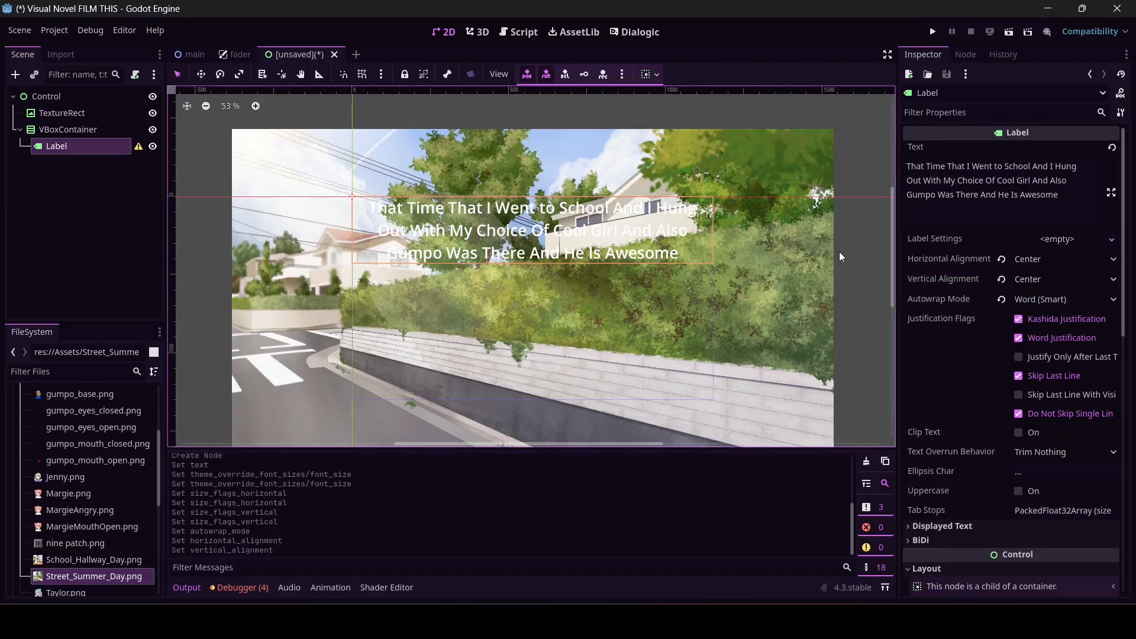
Set the VBoxContainer's alignment to Center.
click(42, 130)
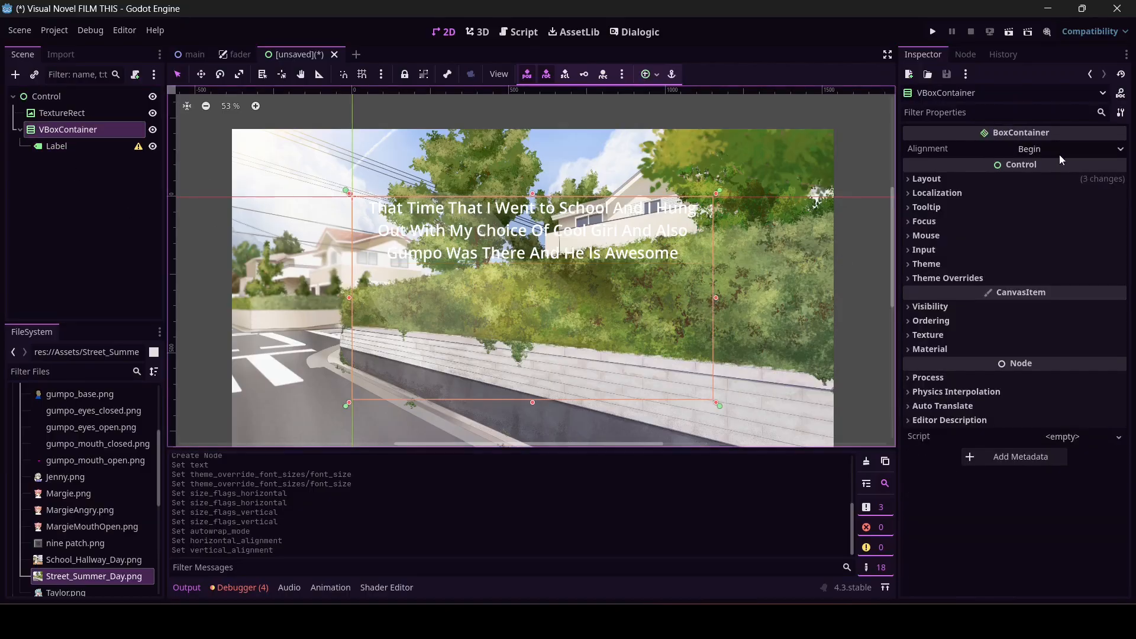
click(1063, 151)
click(1042, 187)
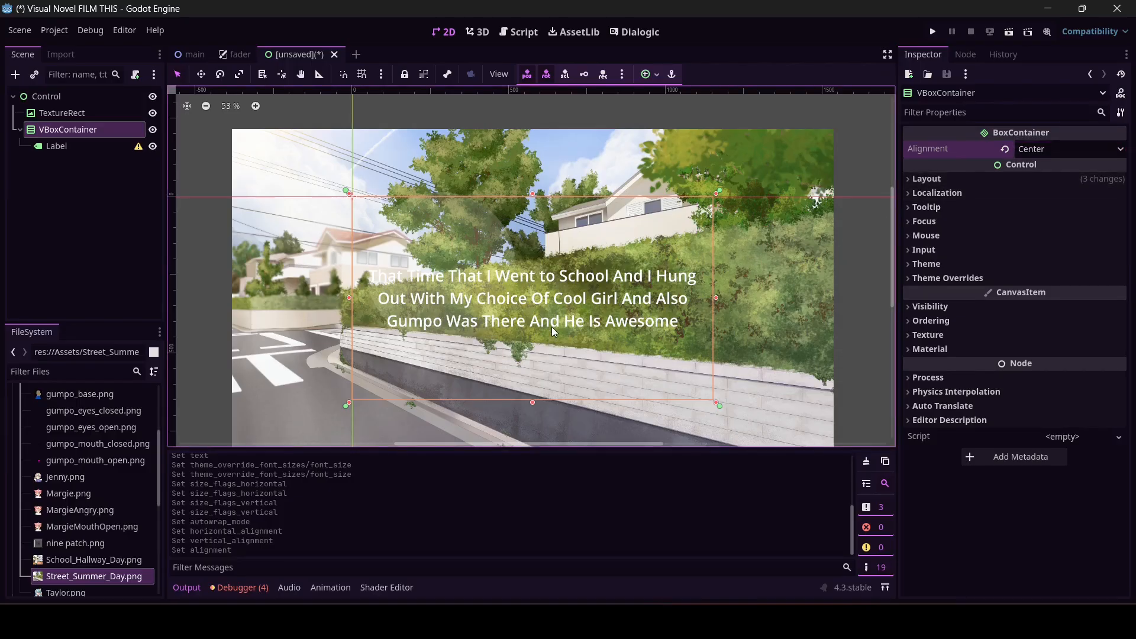
Override the title label's font outline color with opaque black (000000).
click(55, 147)
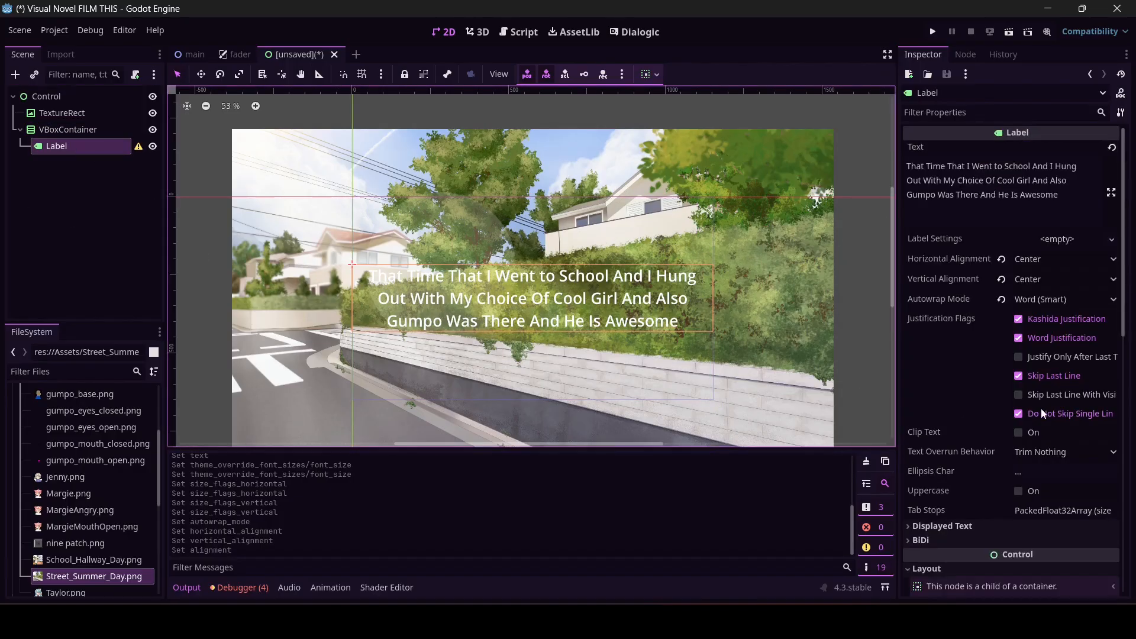
scroll(1044, 406, down, 8)
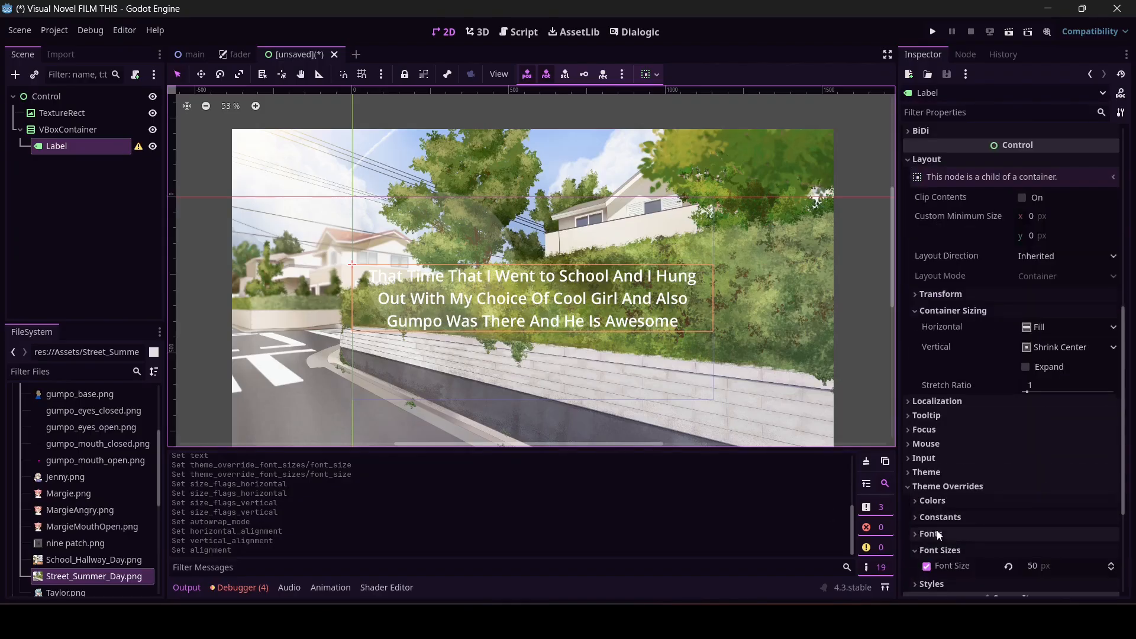
scroll(938, 529, down, 1)
click(951, 523)
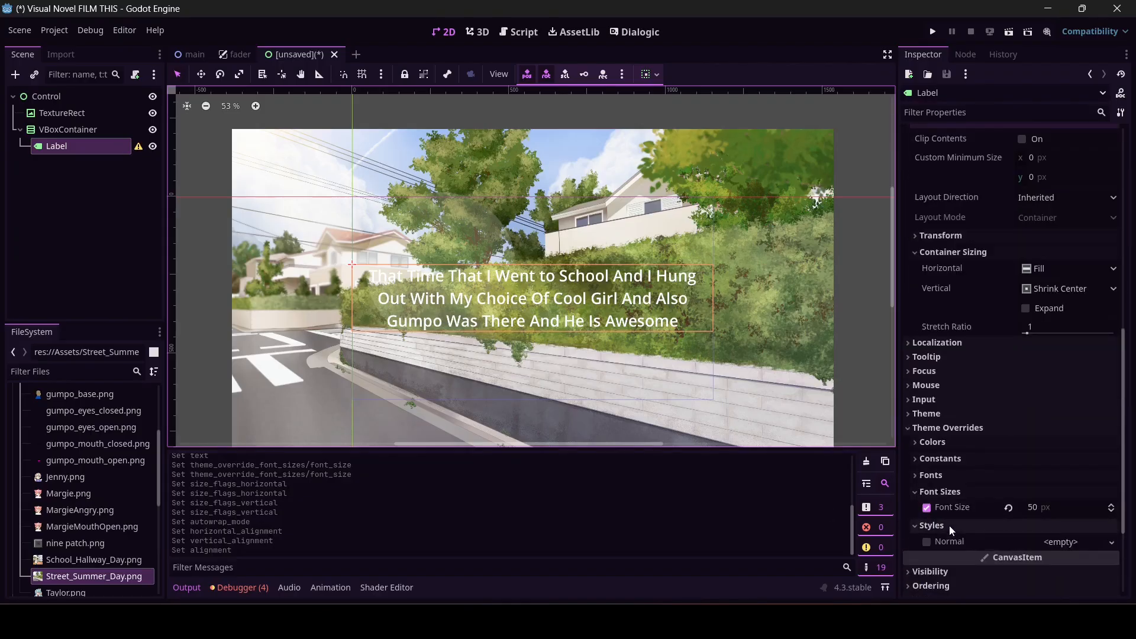
scroll(949, 526, down, 1)
click(945, 417)
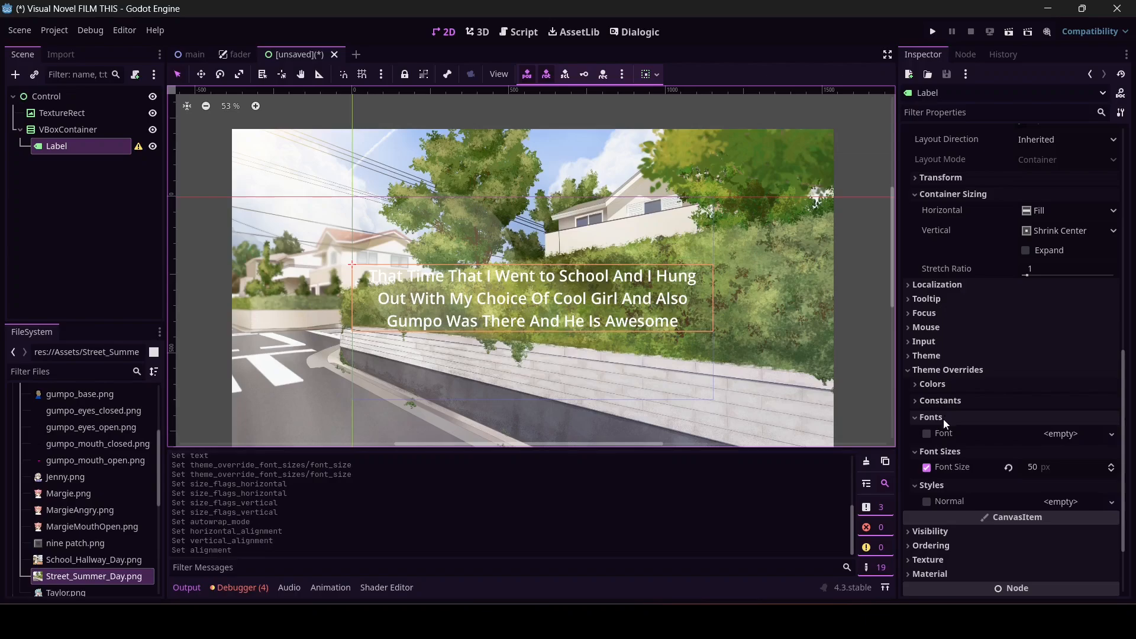
click(940, 402)
click(938, 389)
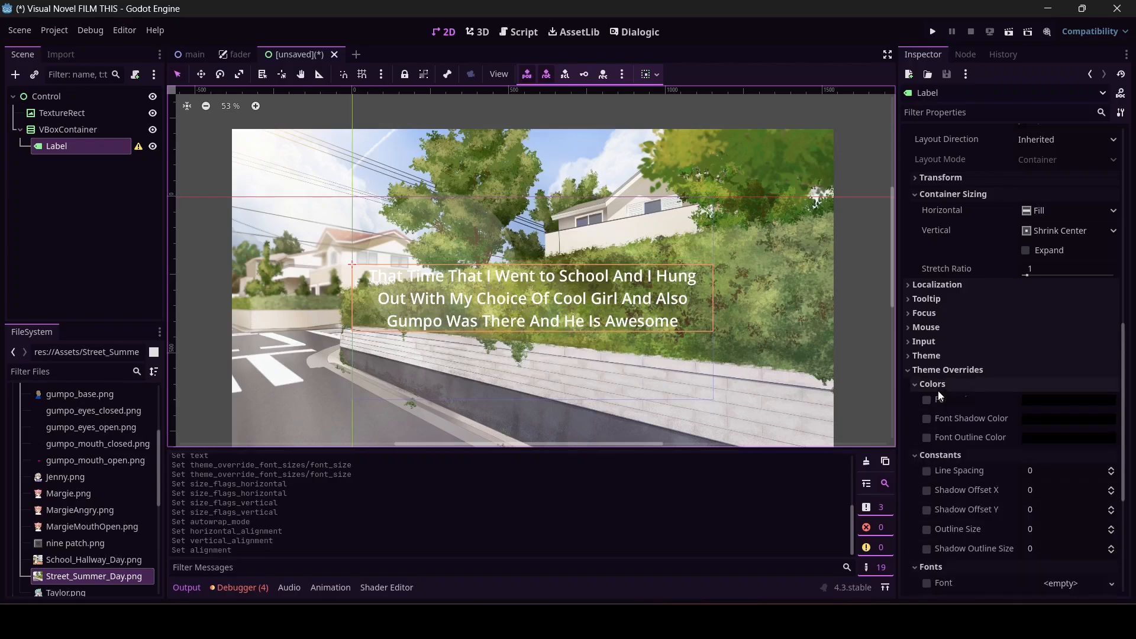
click(927, 438)
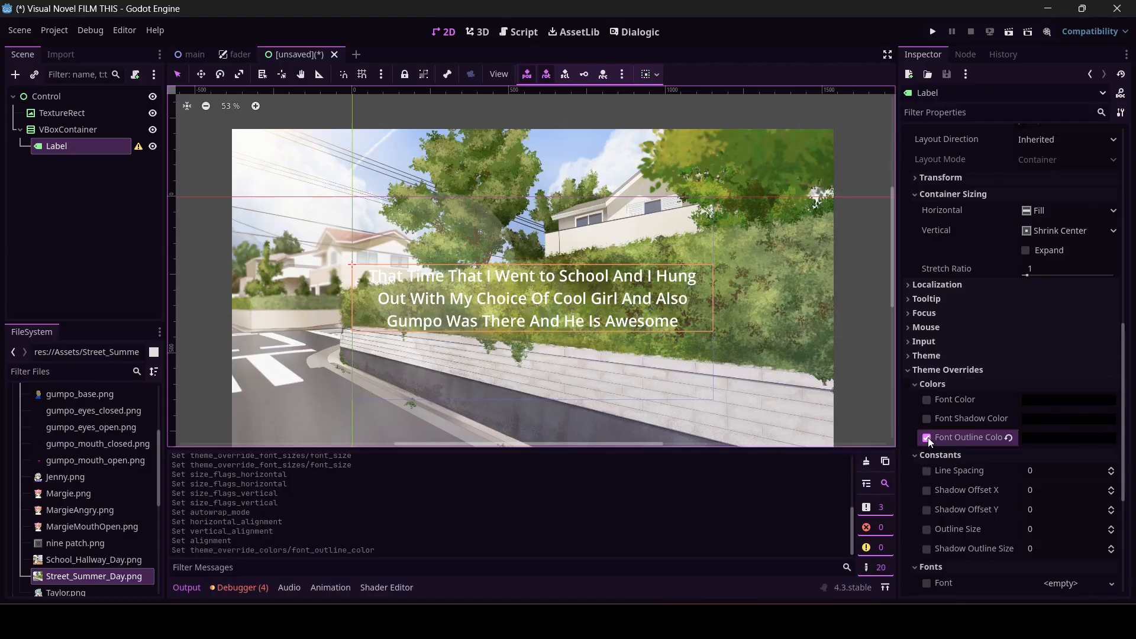
scroll(928, 438, down, 1)
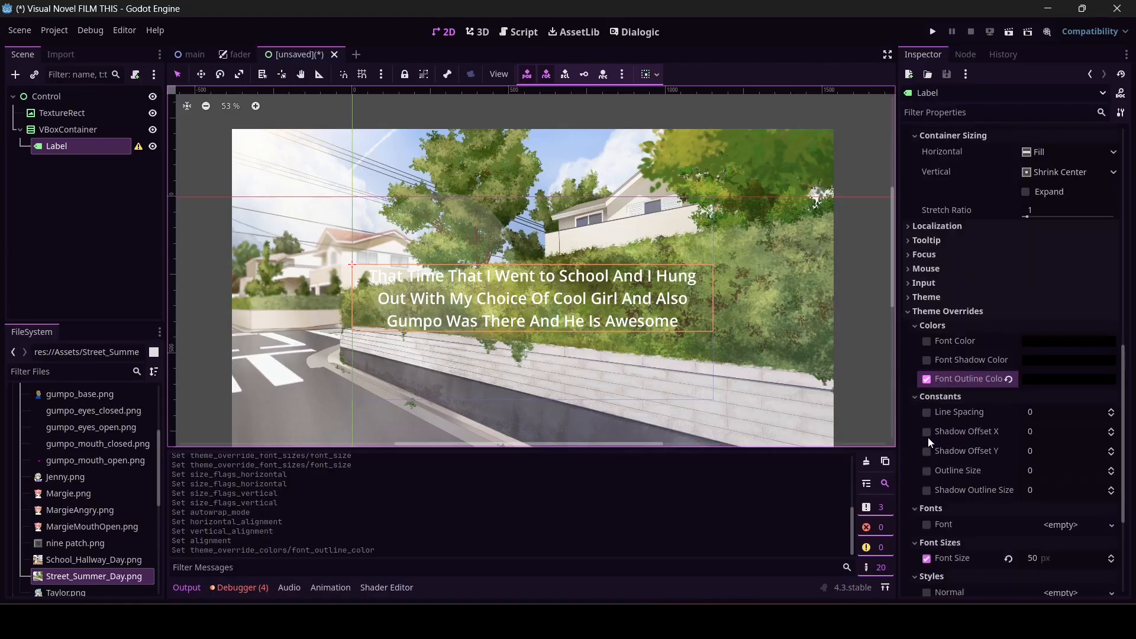
click(1058, 385)
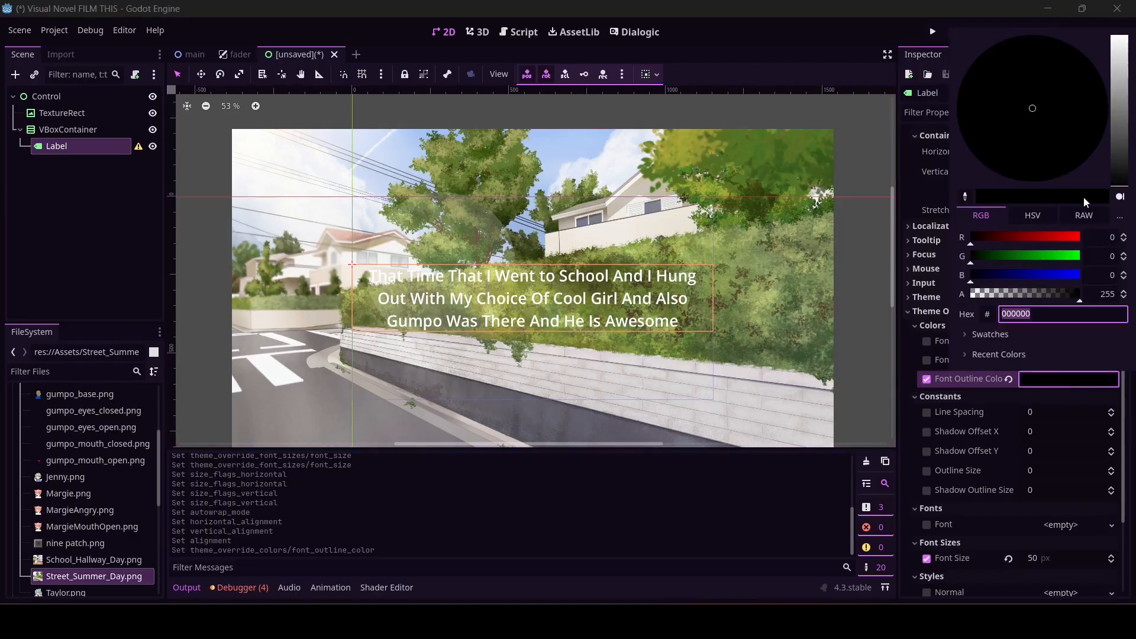
drag(990, 294, 1070, 296)
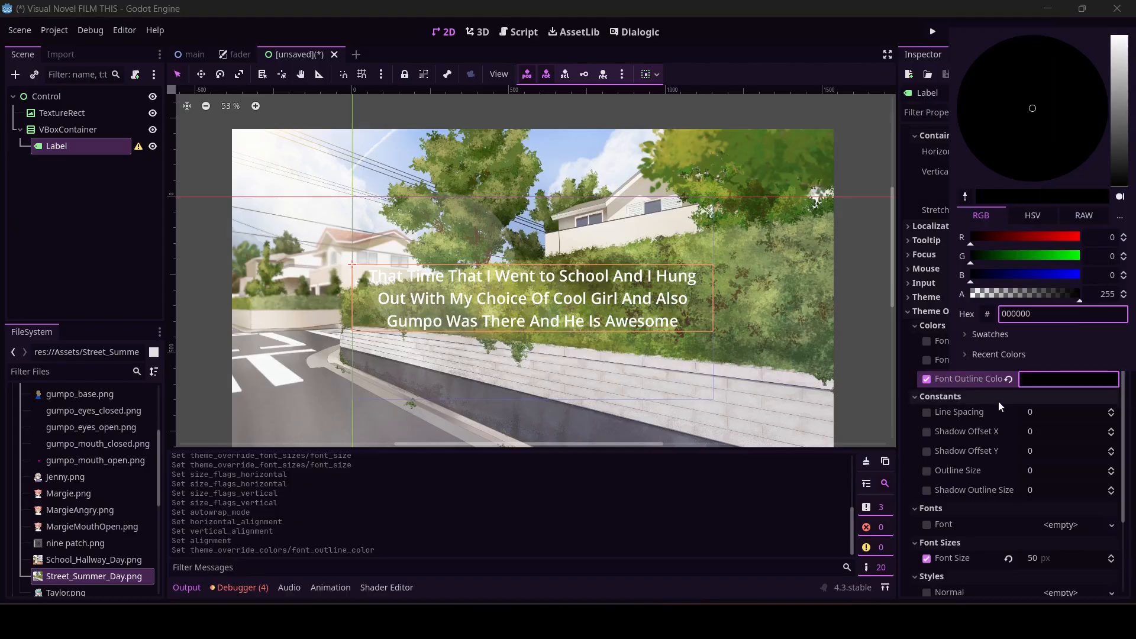
click(901, 363)
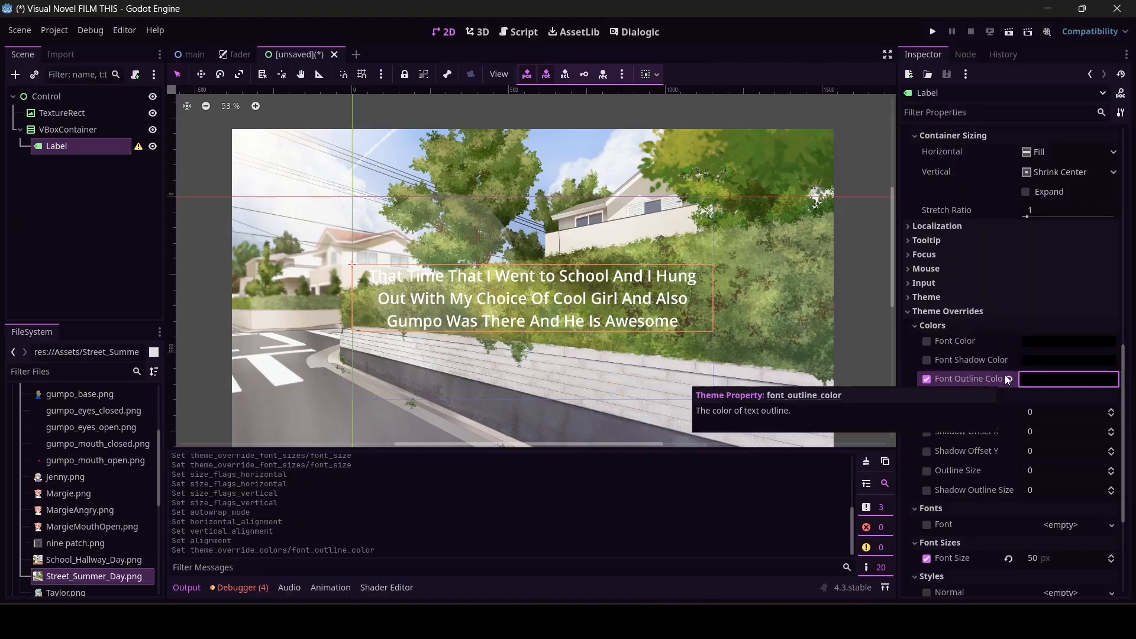
Override the title label's outline size with a value of 10.
scroll(622, 326, up, 8)
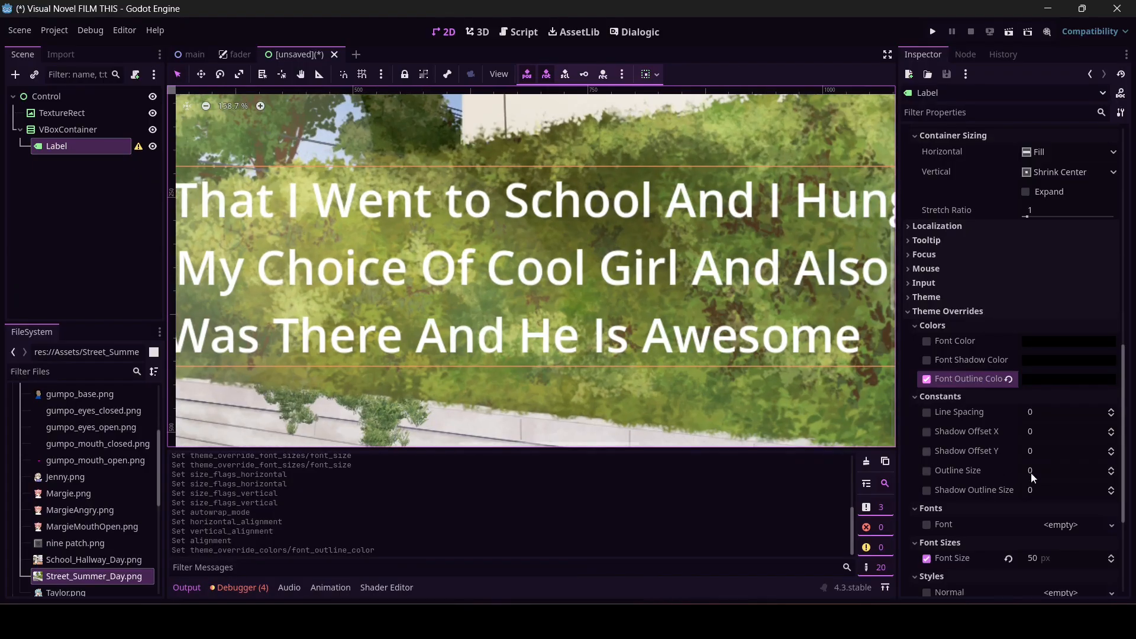
click(1111, 469)
click(1112, 469)
click(1111, 470)
click(1111, 469)
click(1112, 469)
click(1112, 469)
scroll(612, 331, down, 2)
scroll(612, 331, down, 4)
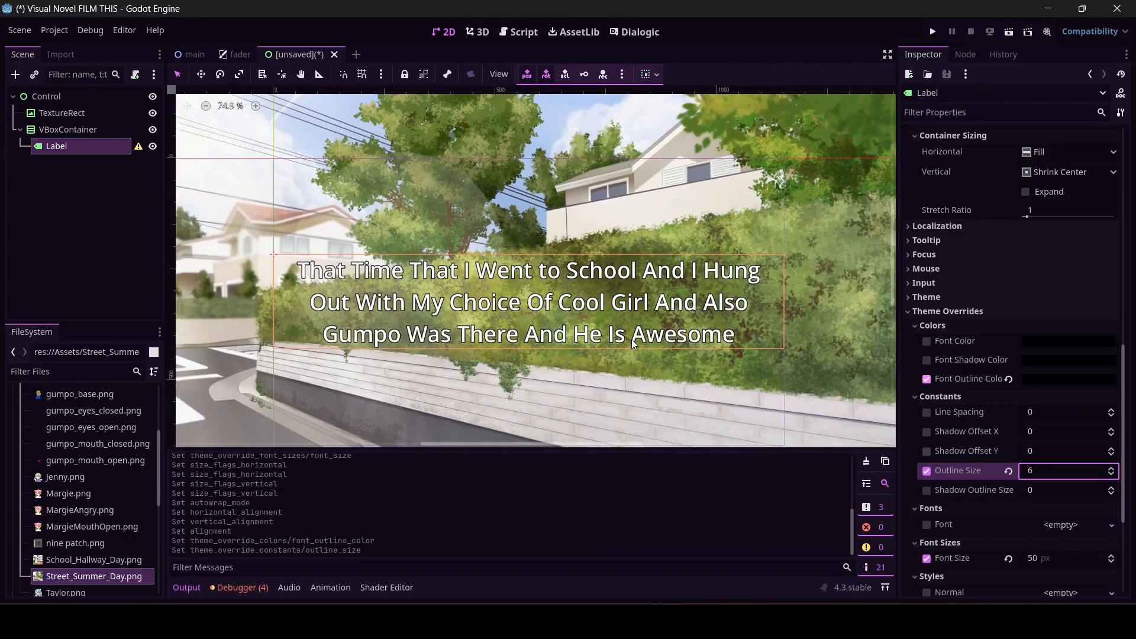
click(1111, 469)
click(1113, 468)
click(1112, 469)
click(1112, 468)
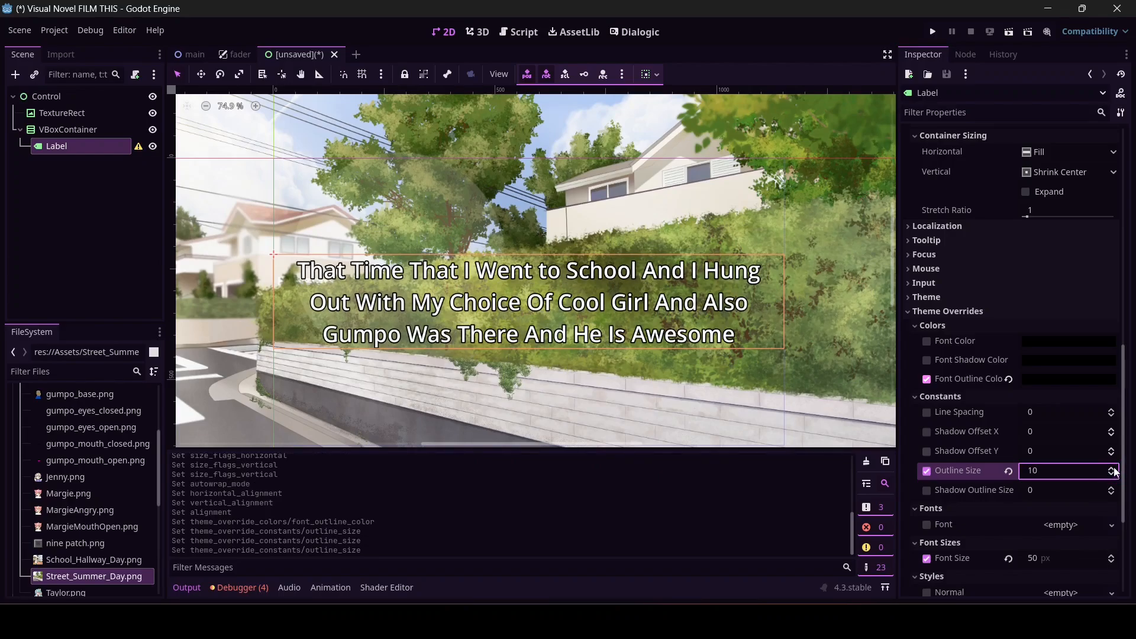
Add a Button node as a child of the VBoxContainer.
click(42, 262)
click(51, 135)
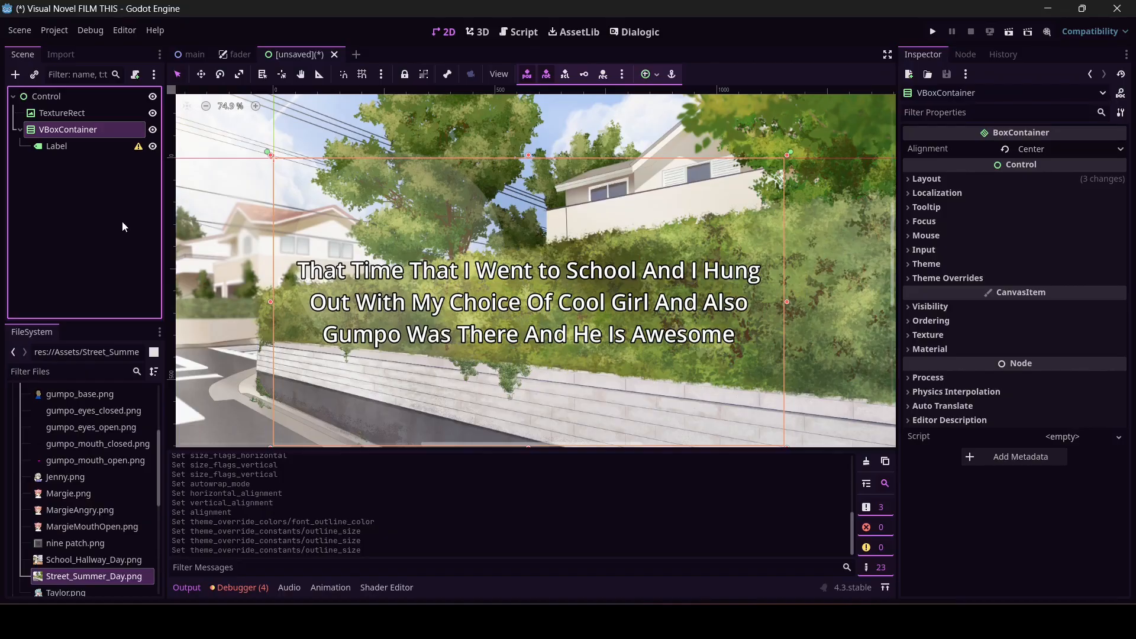
click(15, 74)
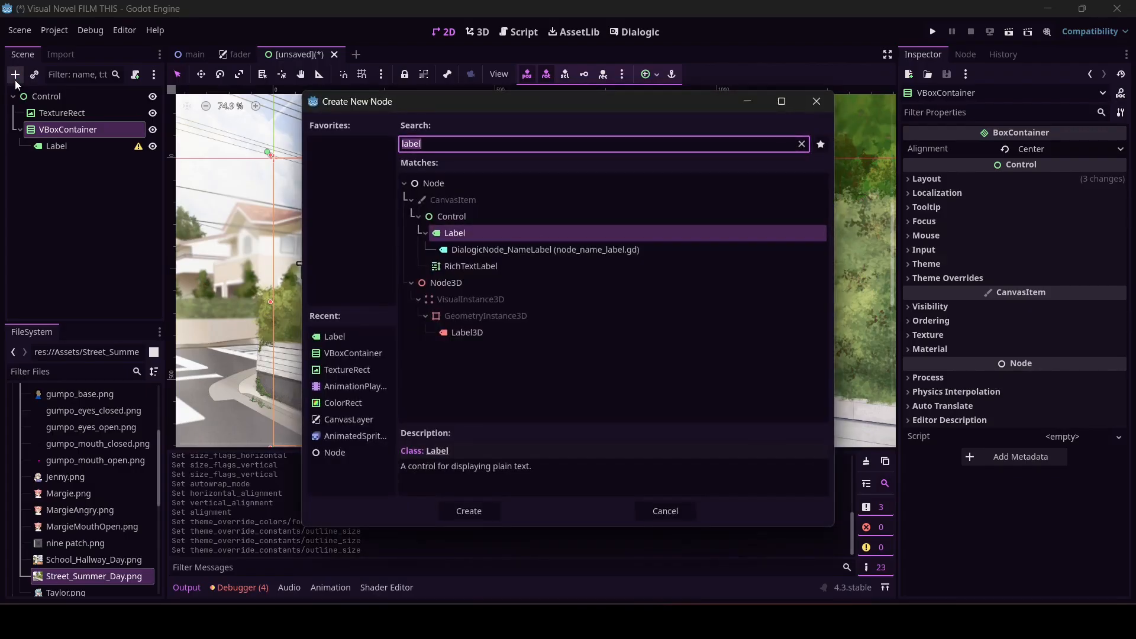
text(Butt)
key(Return)
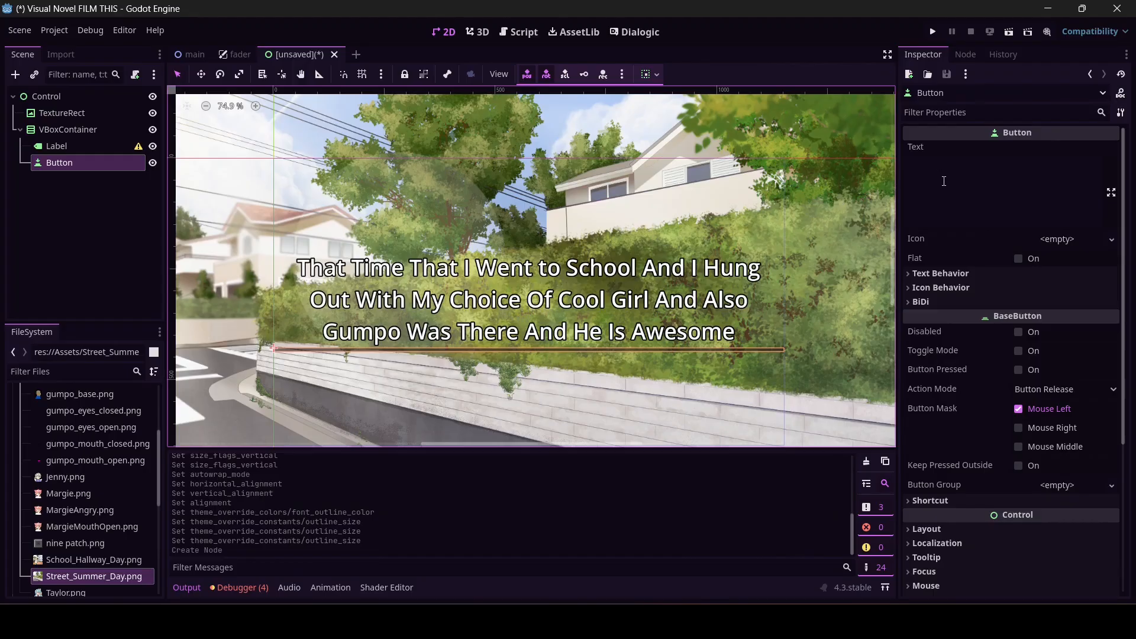
Set the new button's text to "Start".
click(945, 182)
text(Start)
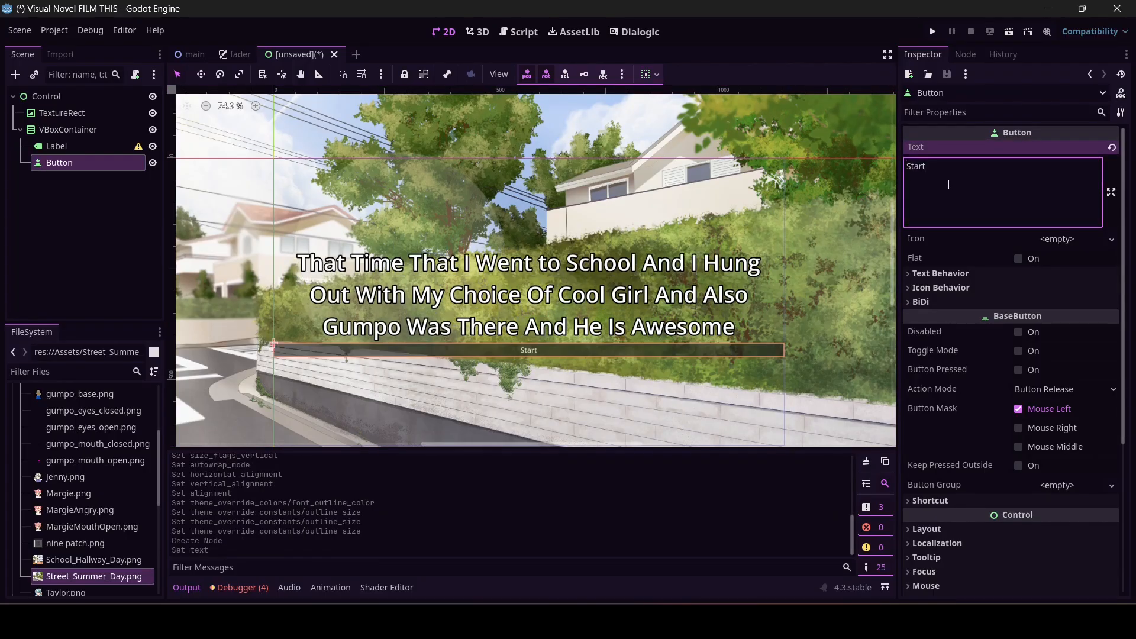
scroll(482, 383, up, 1)
scroll(996, 439, down, 1)
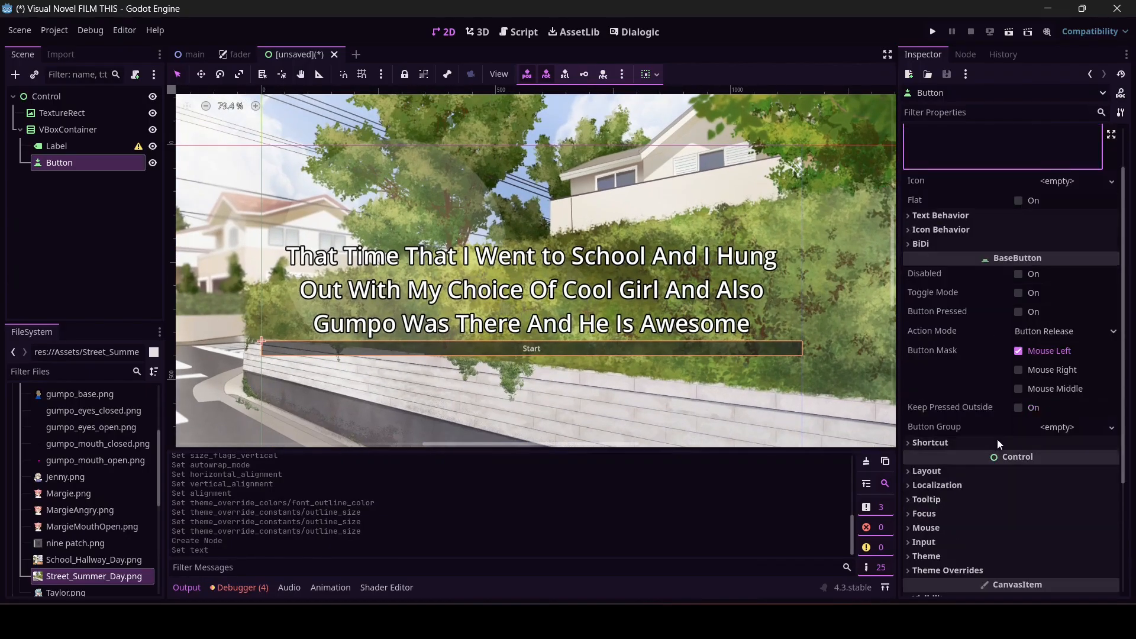
Override the Start button's Normal style with the existing resource Styles/new_style_box_texture.tres.
scroll(959, 521, down, 1)
click(950, 499)
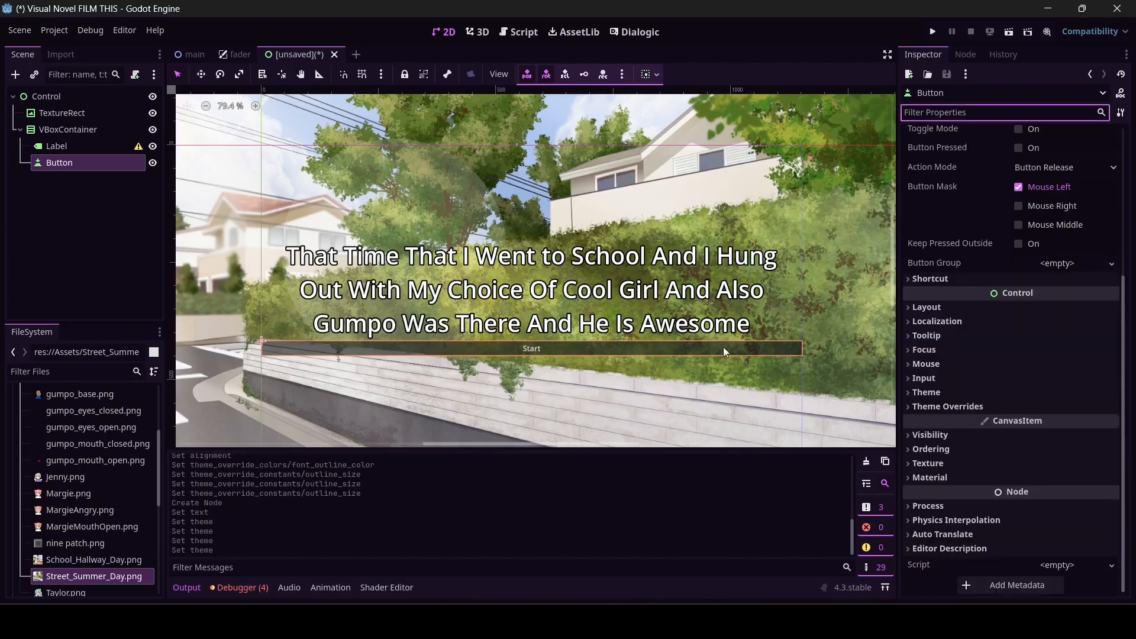
click(926, 407)
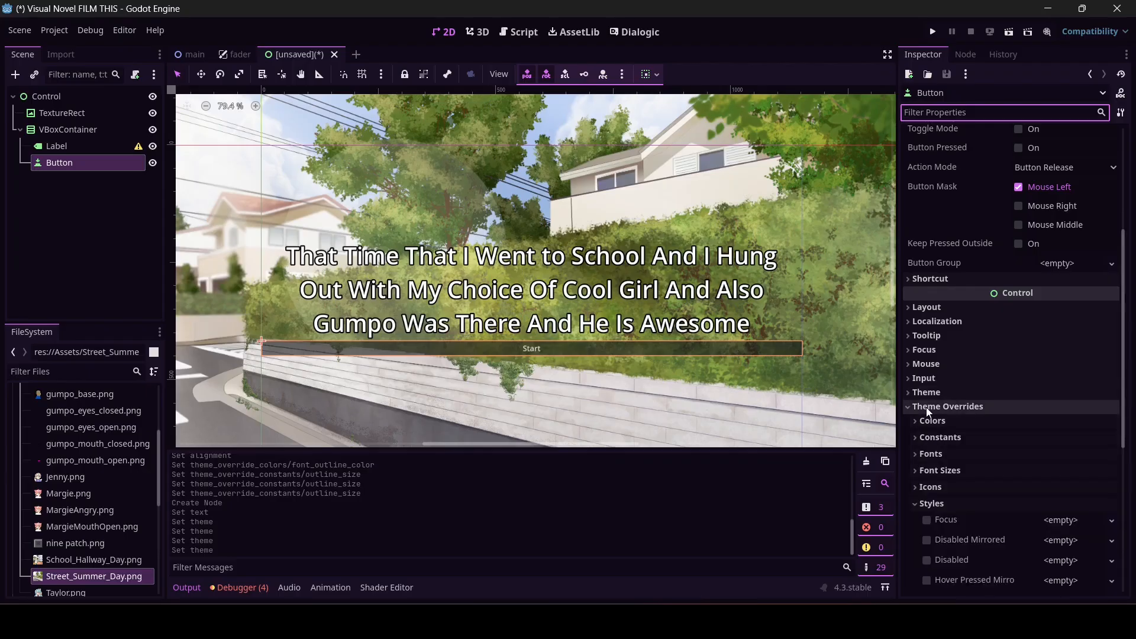
scroll(926, 407, down, 3)
scroll(925, 407, down, 3)
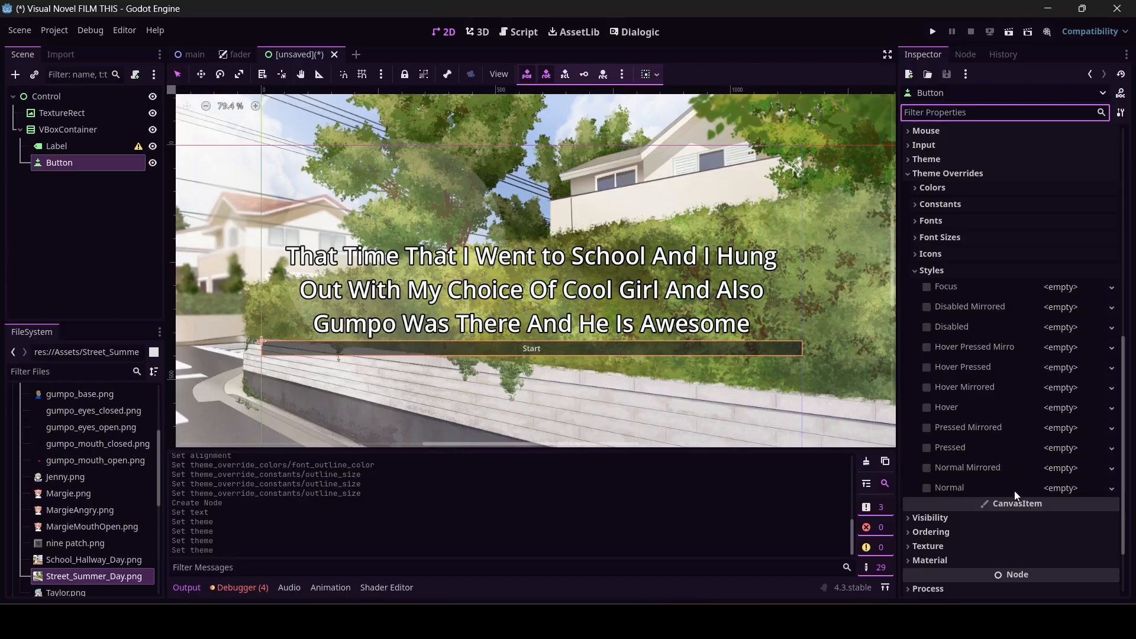
click(1112, 488)
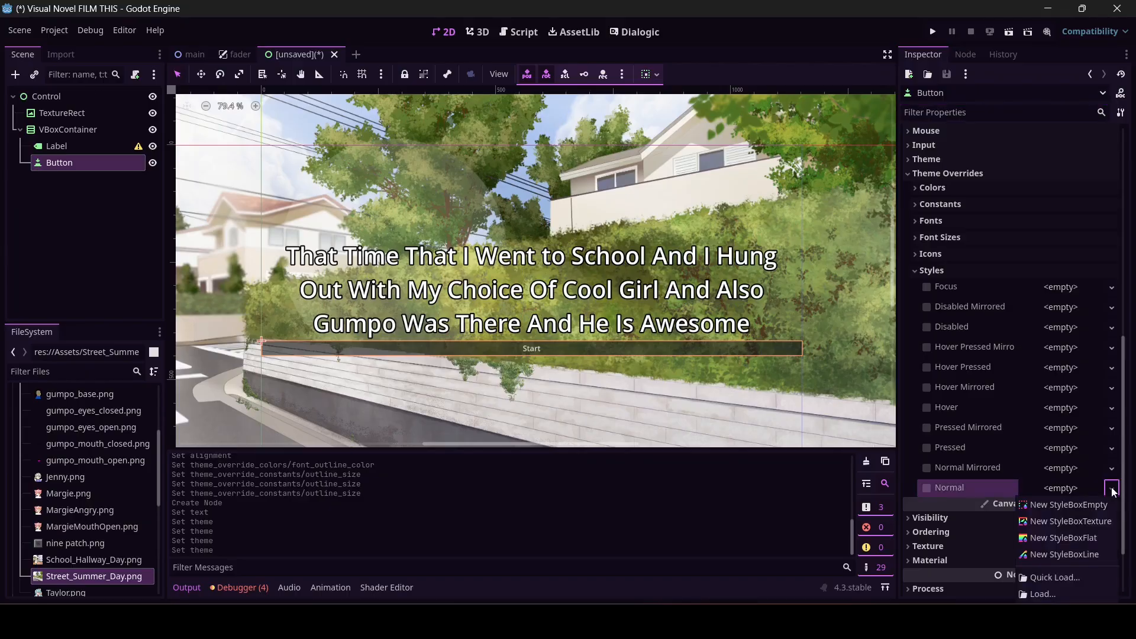
click(1066, 579)
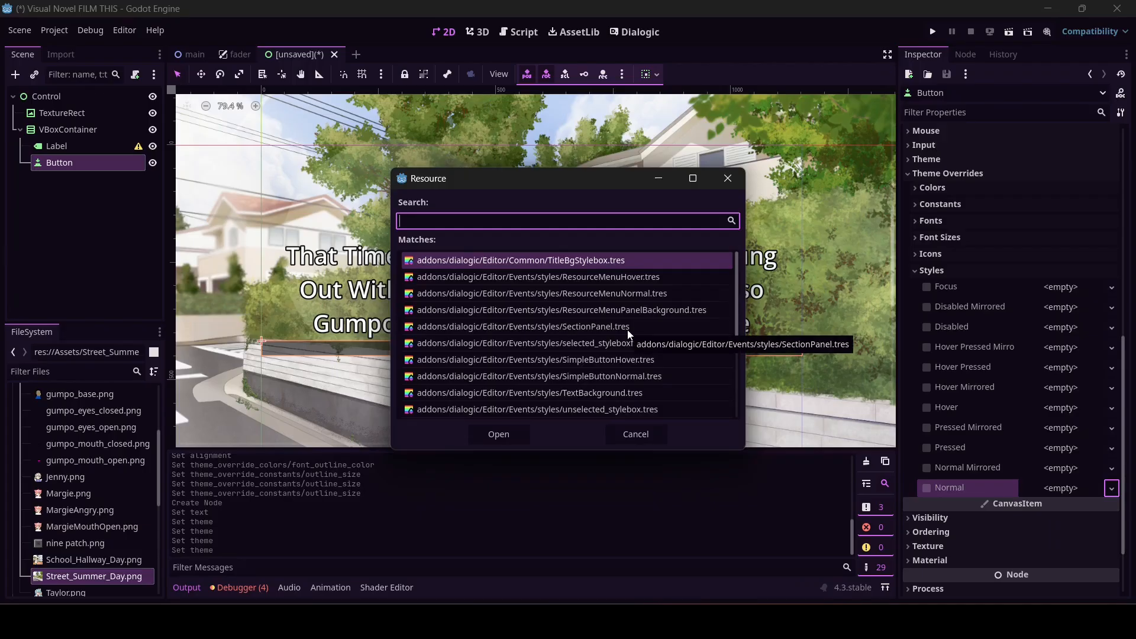
scroll(627, 329, down, 5)
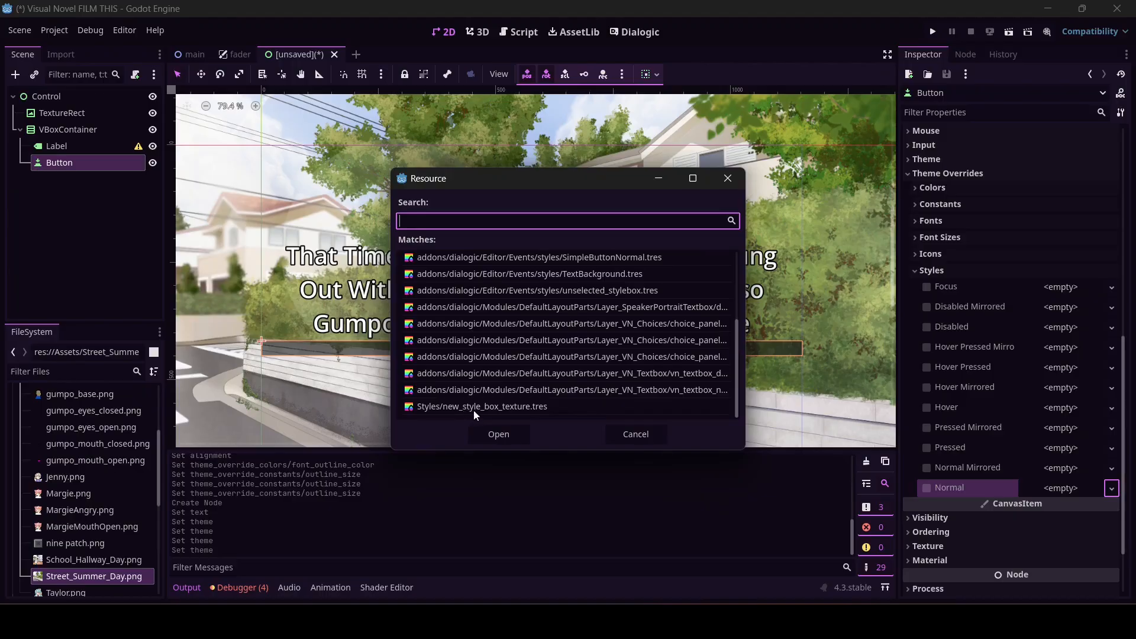
click(531, 407)
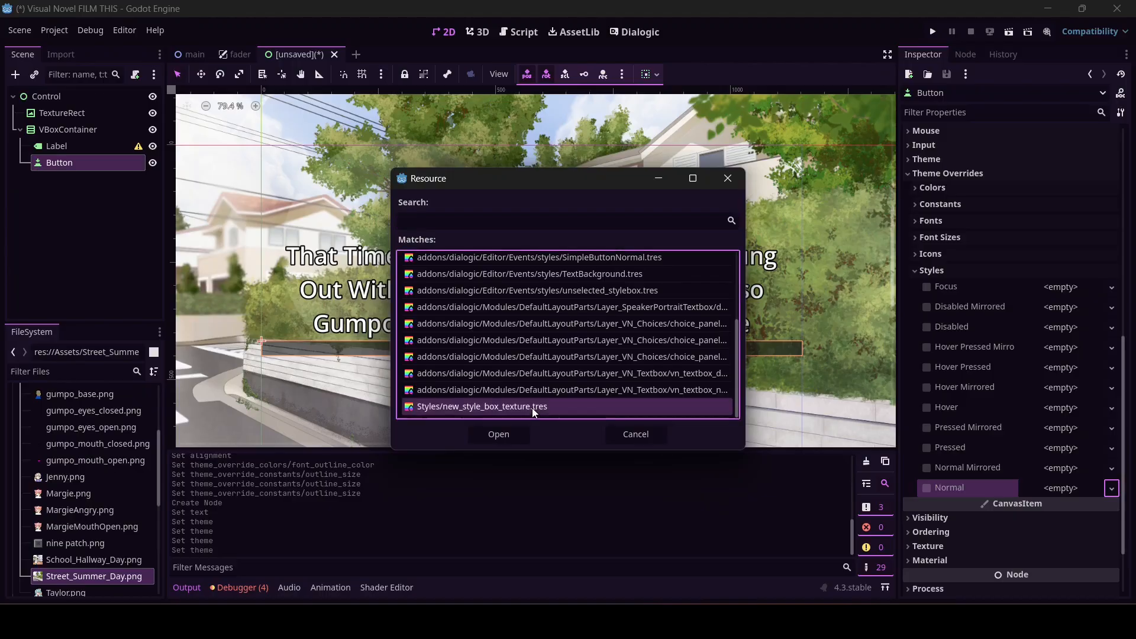
click(514, 437)
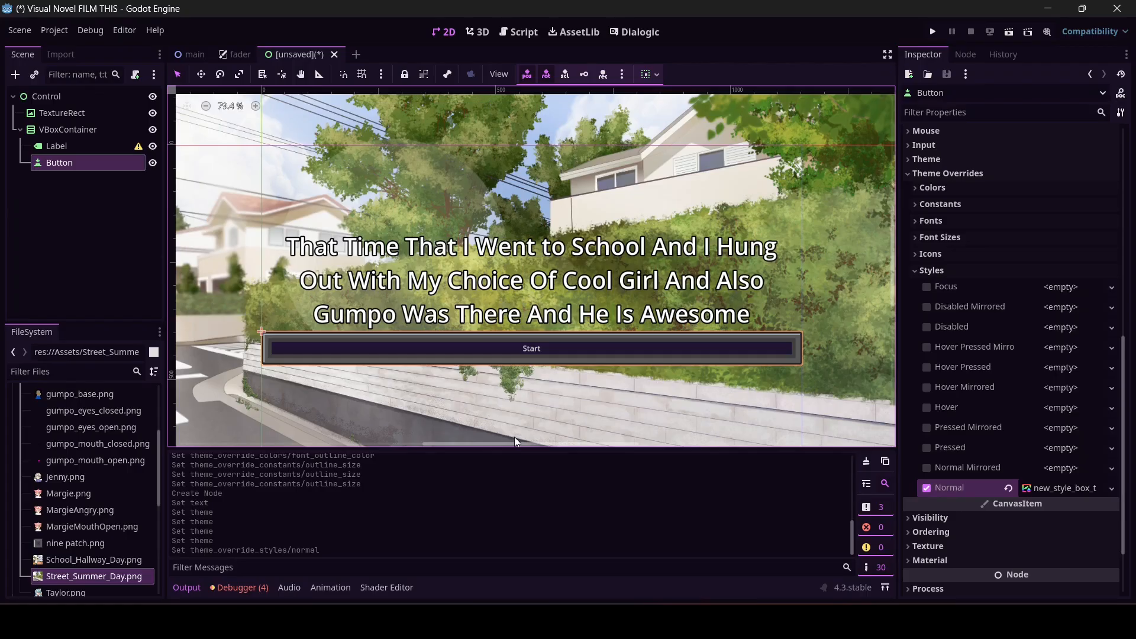
Override the Start button's font size with a value of 25 px.
scroll(1032, 369, down, 3)
scroll(1032, 369, up, 5)
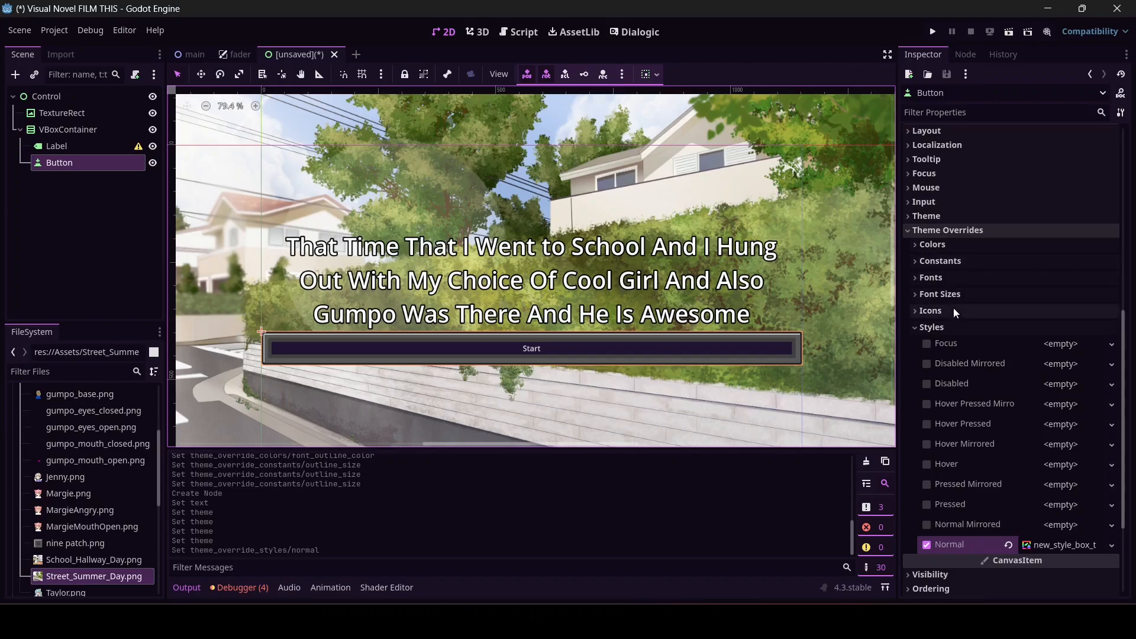
click(942, 294)
click(927, 311)
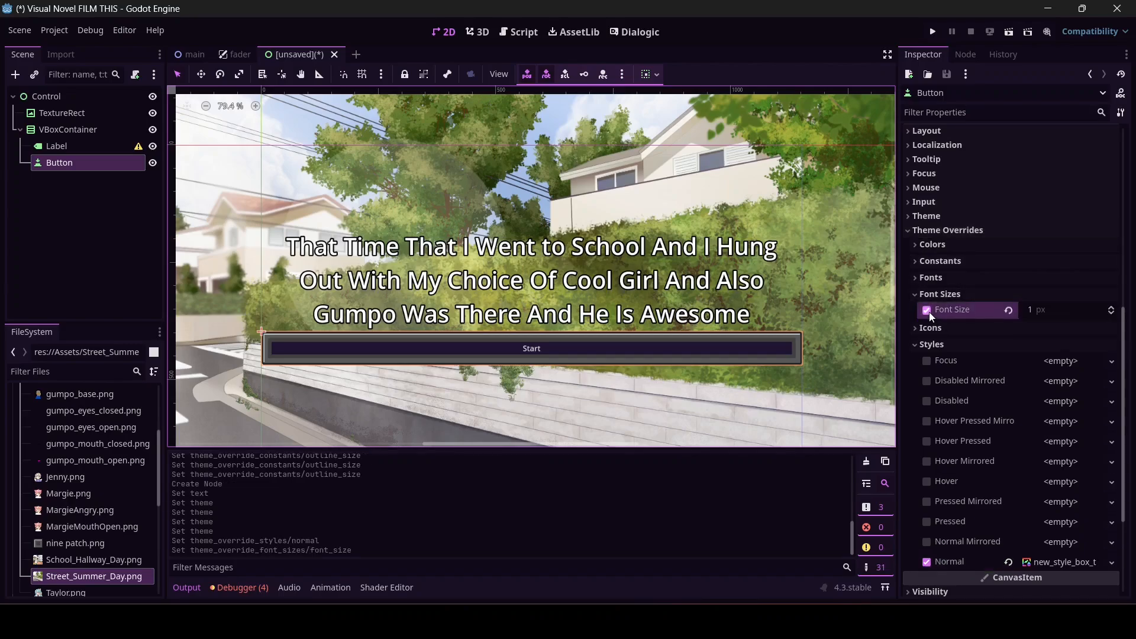
click(1042, 311)
text(25)
key(Return)
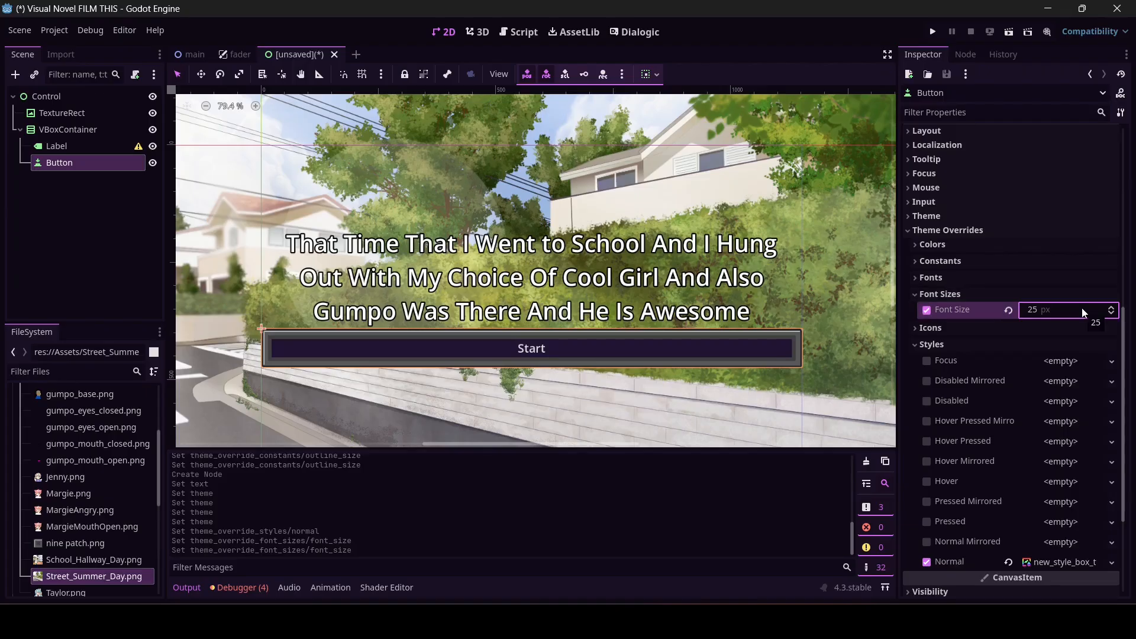
Set the Start button's horizontal container sizing to Shrink Center.
scroll(1082, 307, down, 1)
scroll(1082, 308, up, 5)
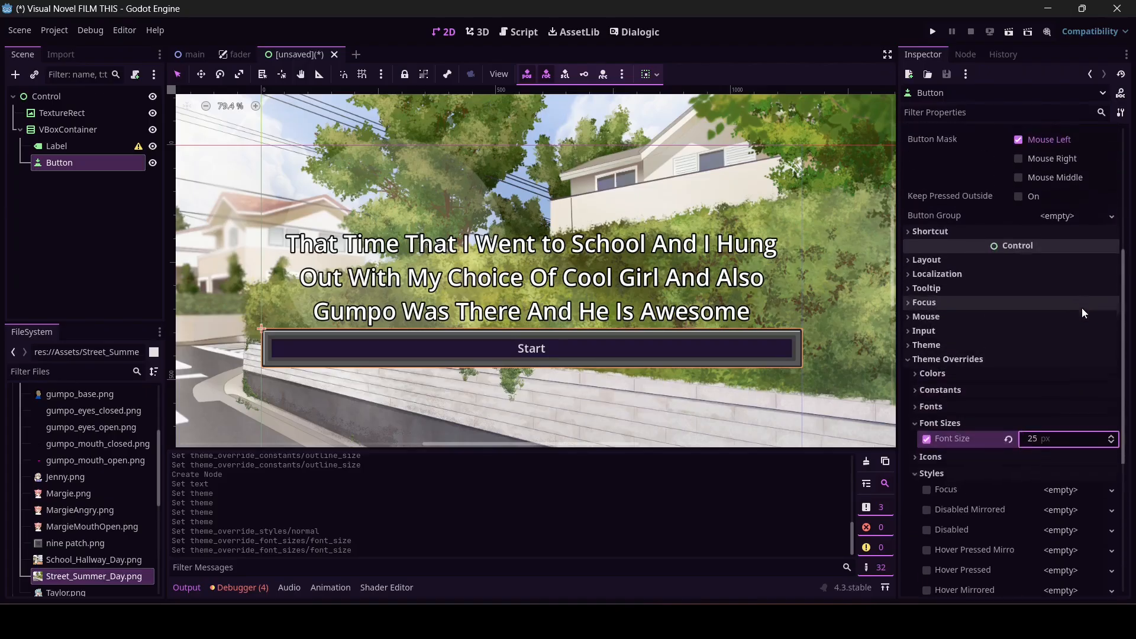
scroll(1082, 309, up, 3)
scroll(1082, 309, down, 3)
scroll(1082, 309, up, 3)
click(970, 112)
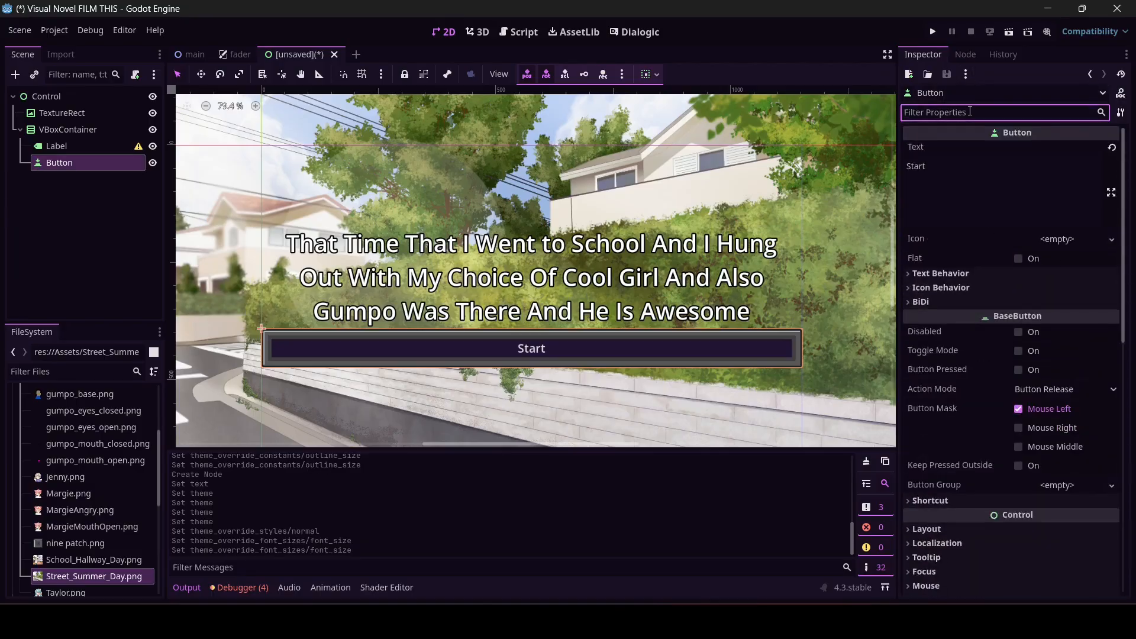
text(conta)
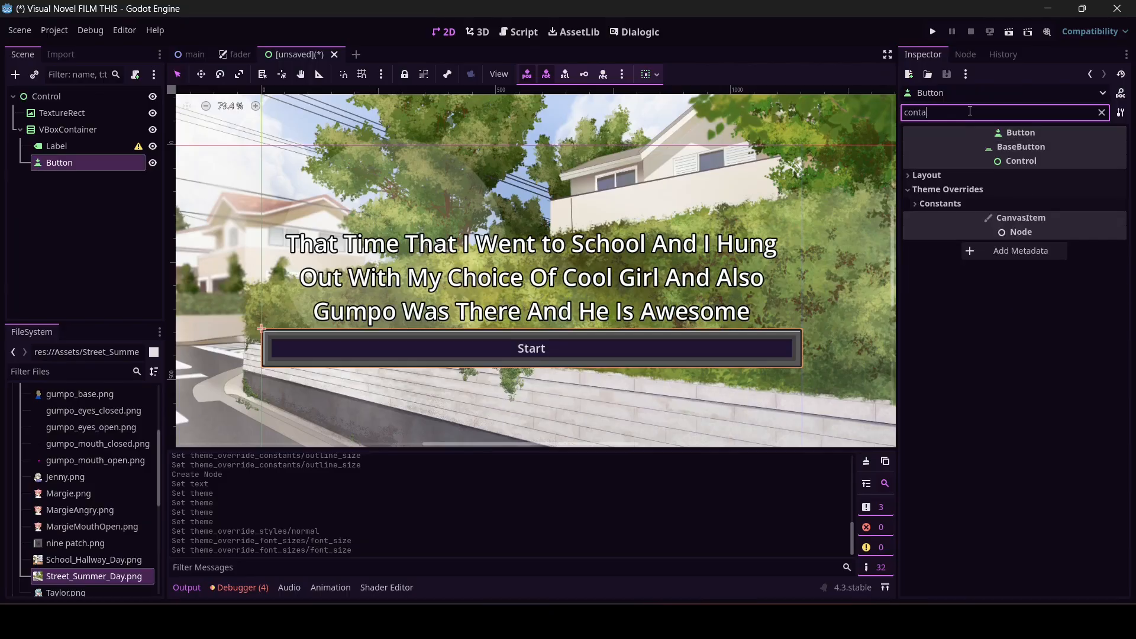
click(942, 205)
click(940, 206)
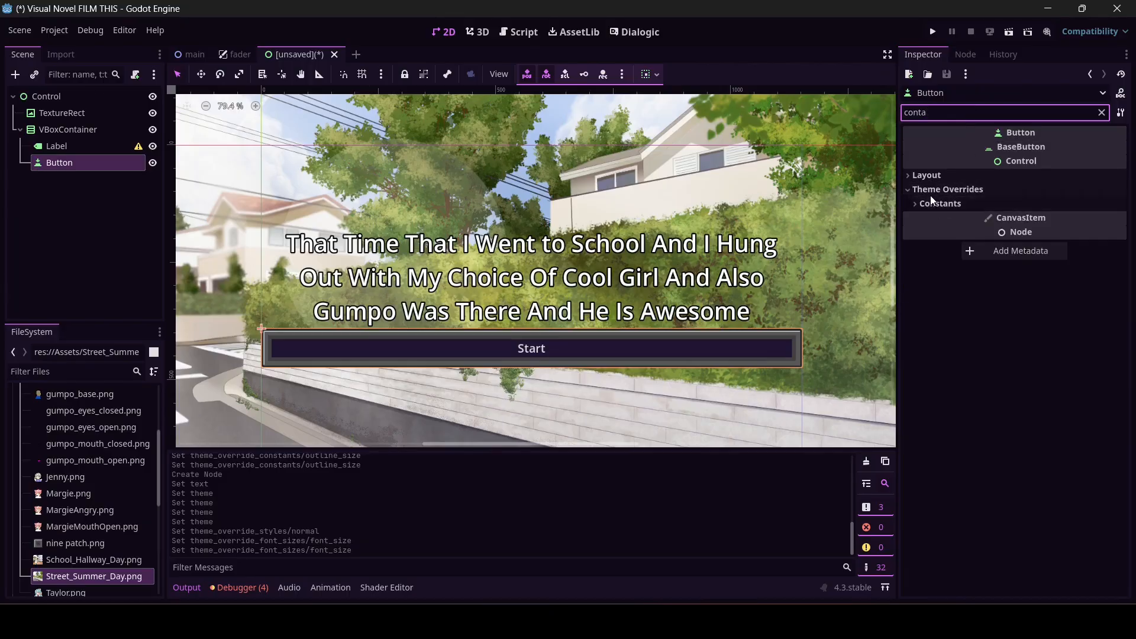
click(926, 176)
click(925, 191)
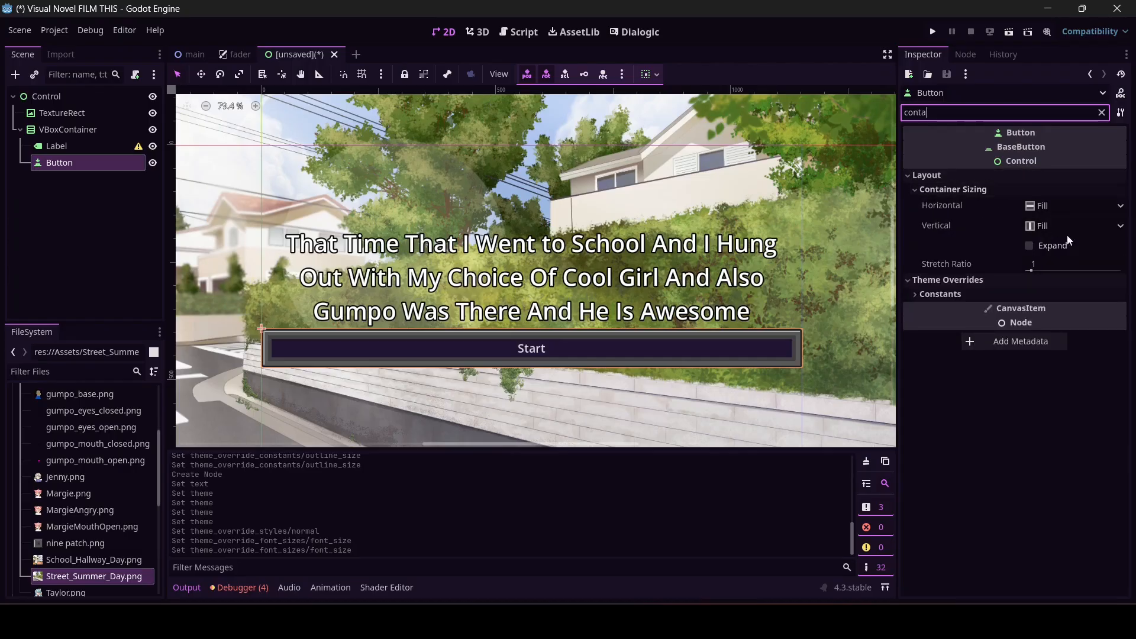
click(1061, 208)
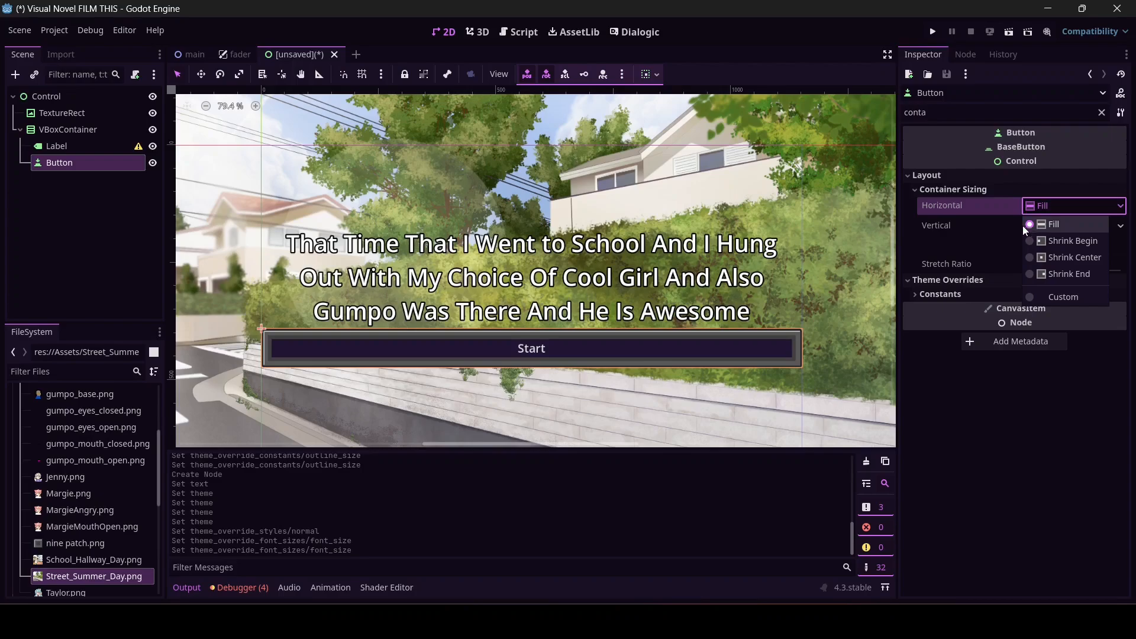
click(1037, 258)
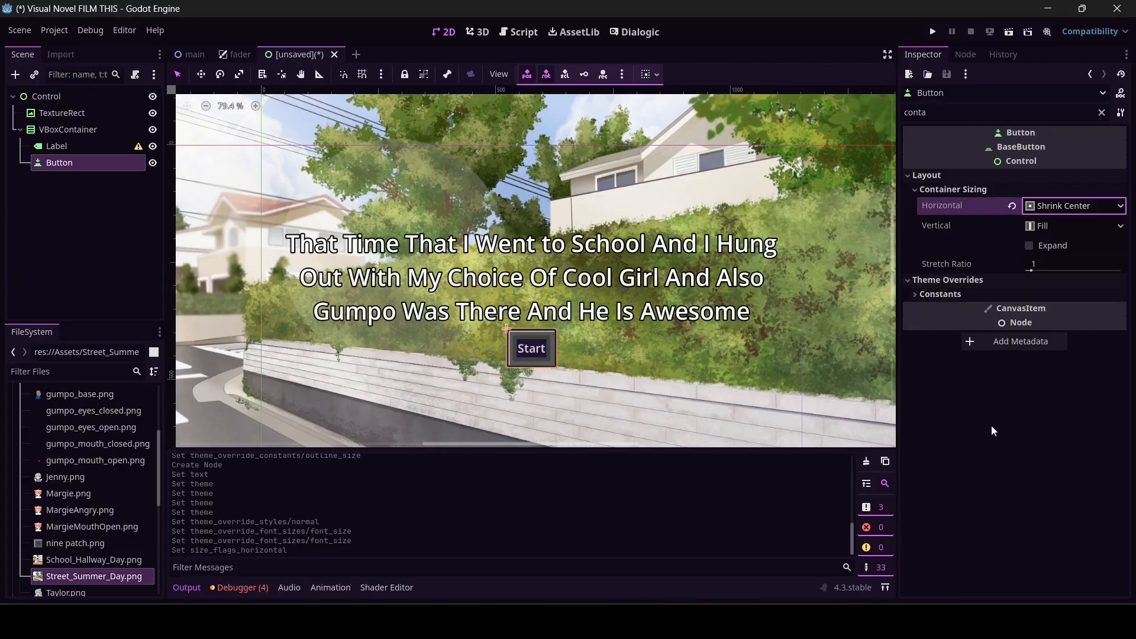
Pad the button's "Start" text with a space before and after the word.
click(1101, 113)
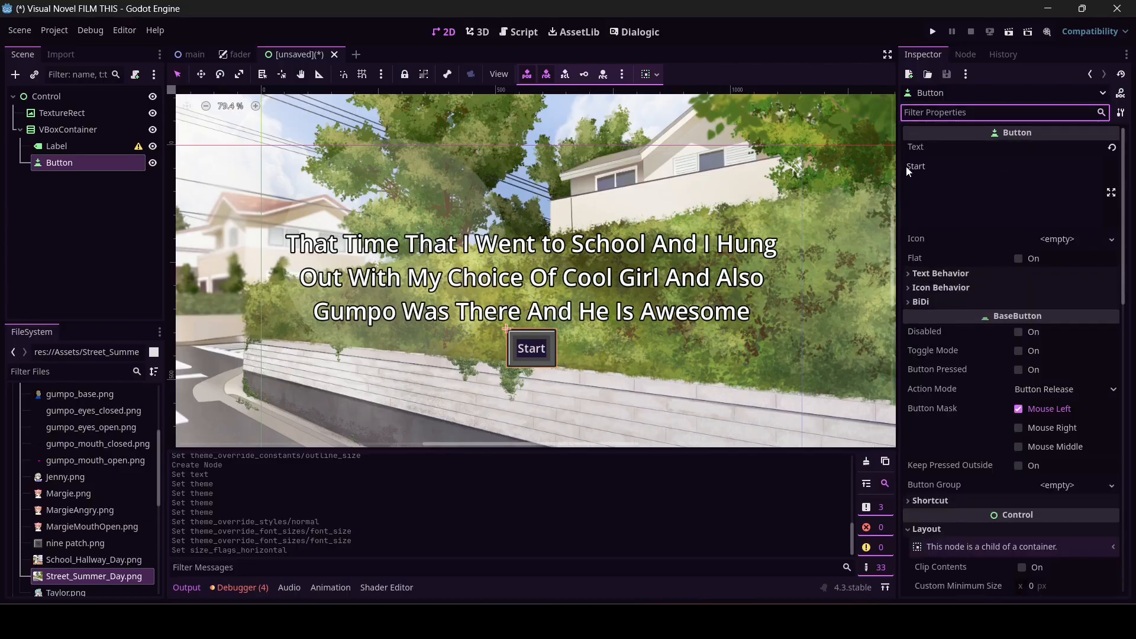
click(909, 168)
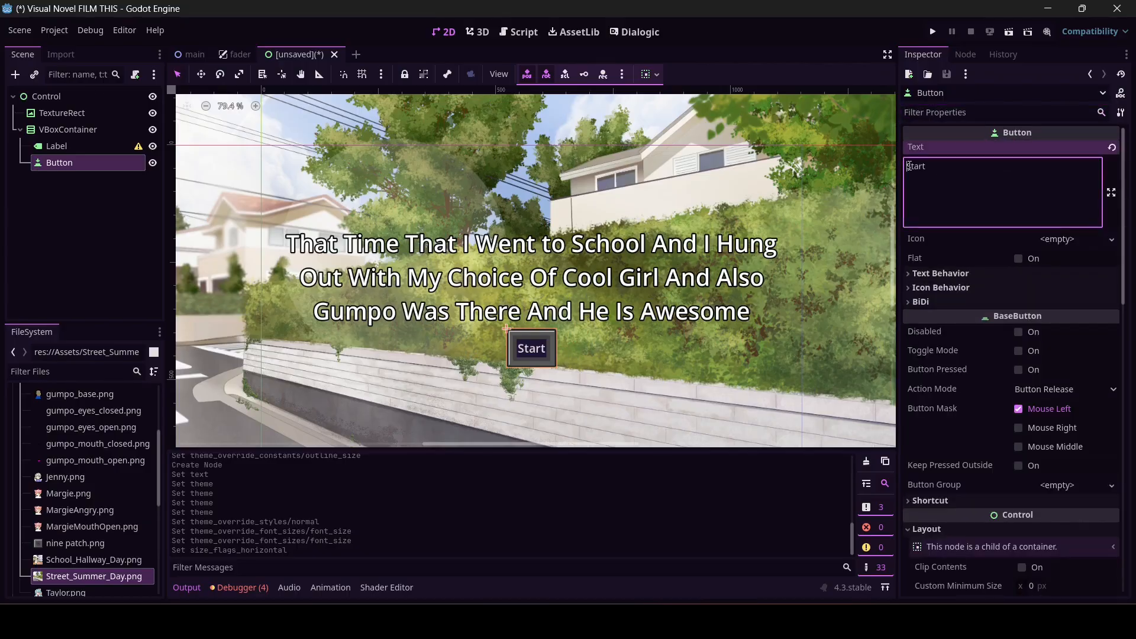
click(960, 172)
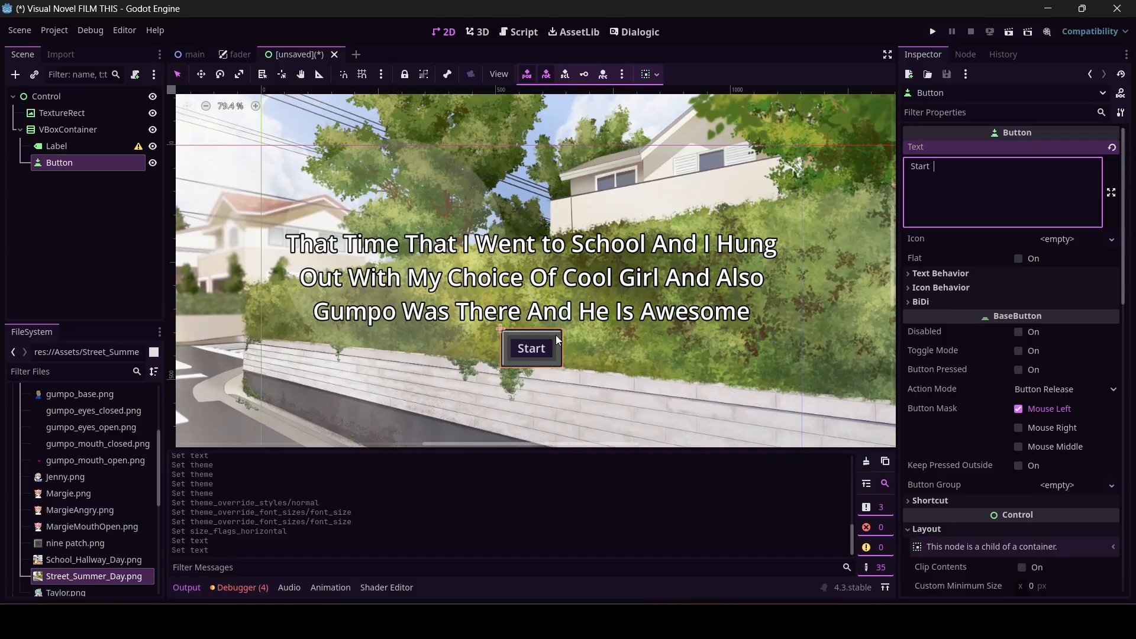
middle_drag(578, 353, 577, 310)
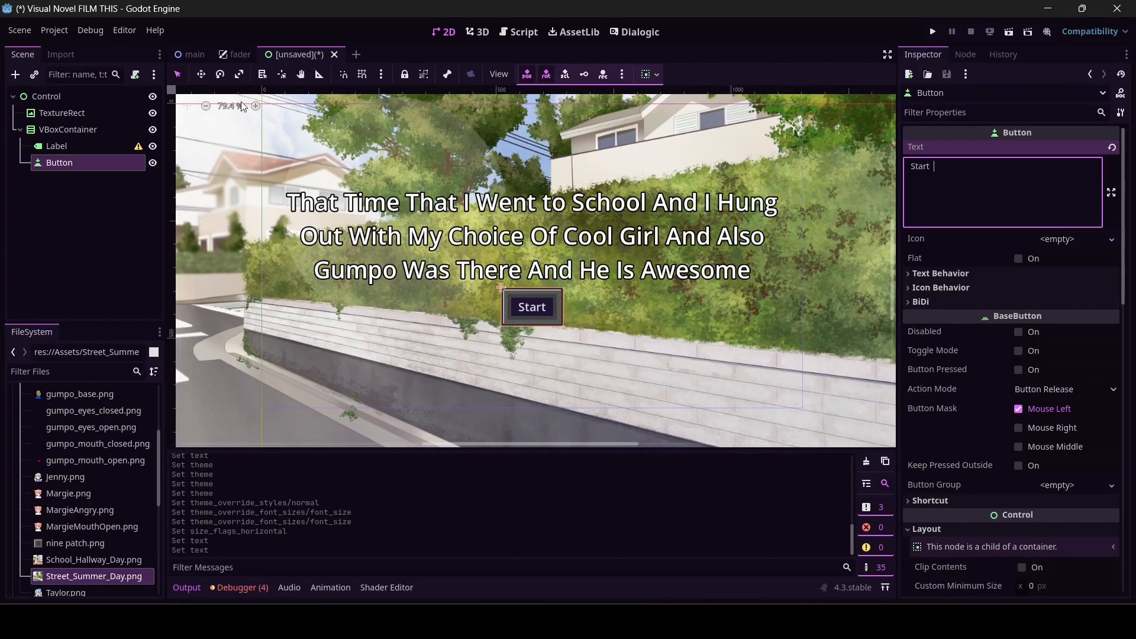
Rename the root Control node as StartScreen.
click(57, 96)
click(56, 96)
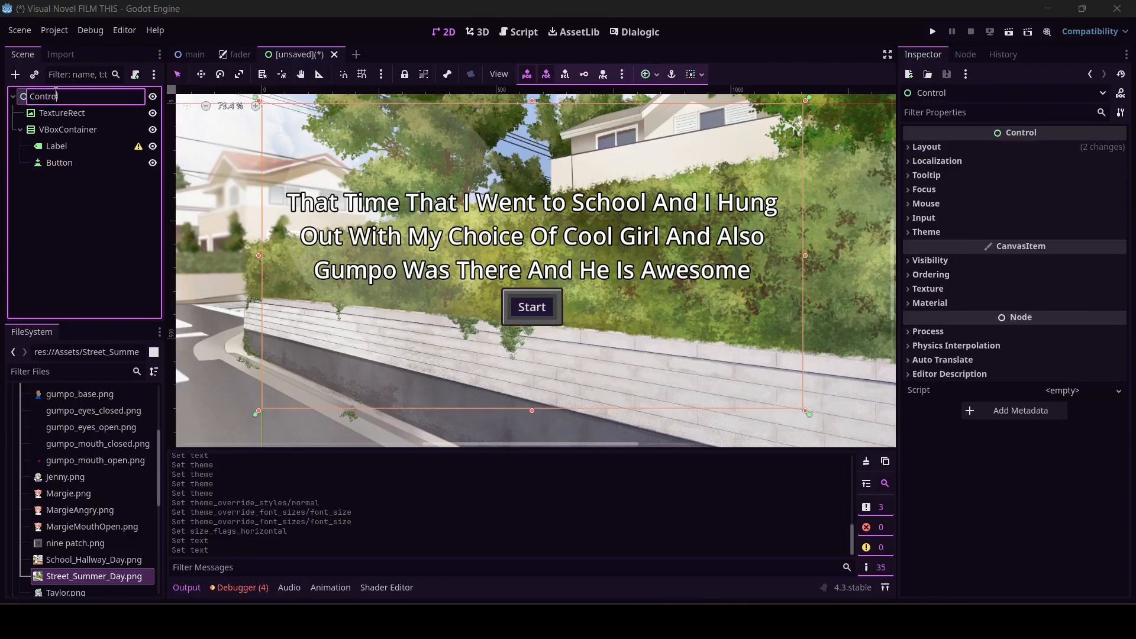
key(ctrl+a)
text(Title)
text(Screen)
key(BackSpace)
key(BackSpace)
key(BackSpace)
key(BackSpace)
key(BackSpace)
key(BackSpace)
key(BackSpace)
key(BackSpace)
key(BackSpace)
key(BackSpace)
text(StartSereen)
key(Return)
Rename the Button node inside the VBoxContainer as Start.
click(61, 162)
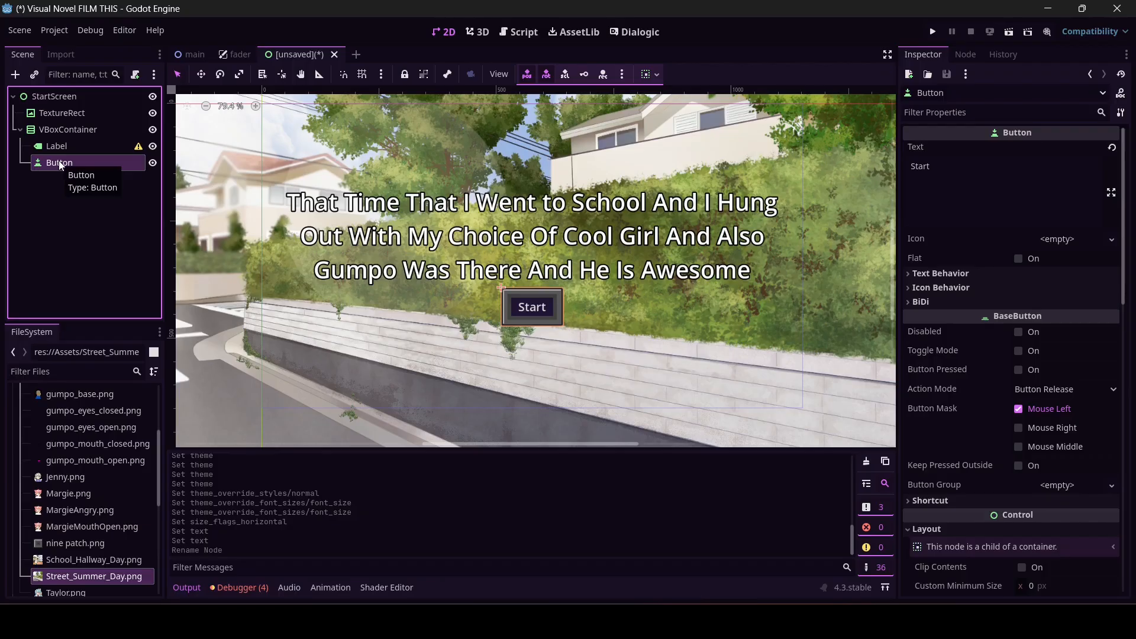
double_click(60, 162)
text(Start)
key(Return)
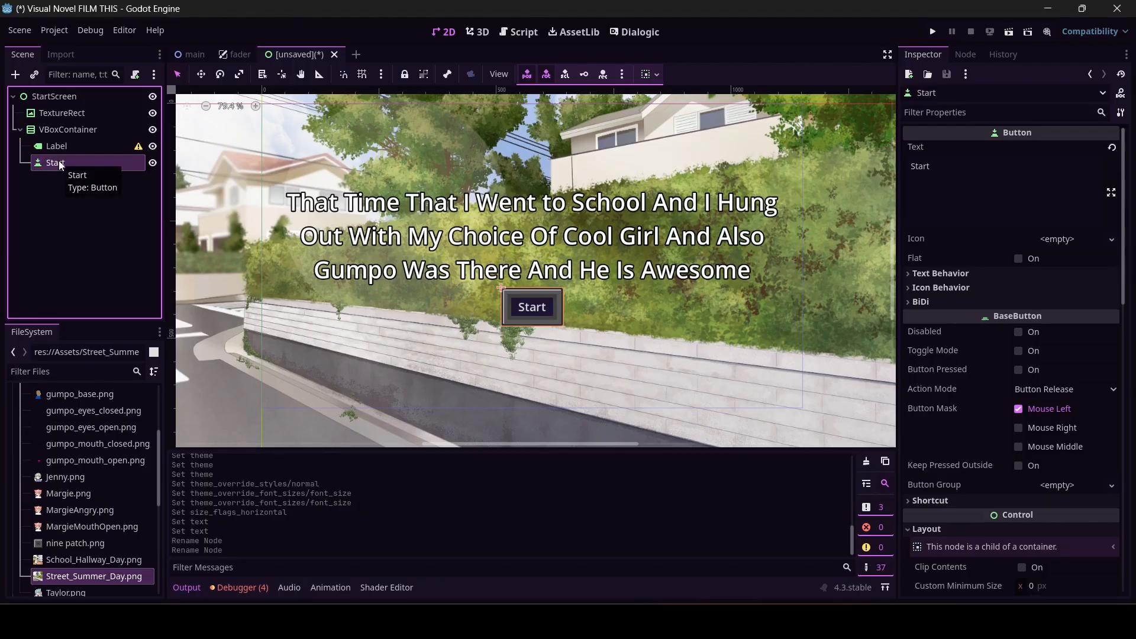
Attach a new GDScript start_screen.gd to the StartScreen node and delete its template functions, keeping only the extends line.
click(83, 95)
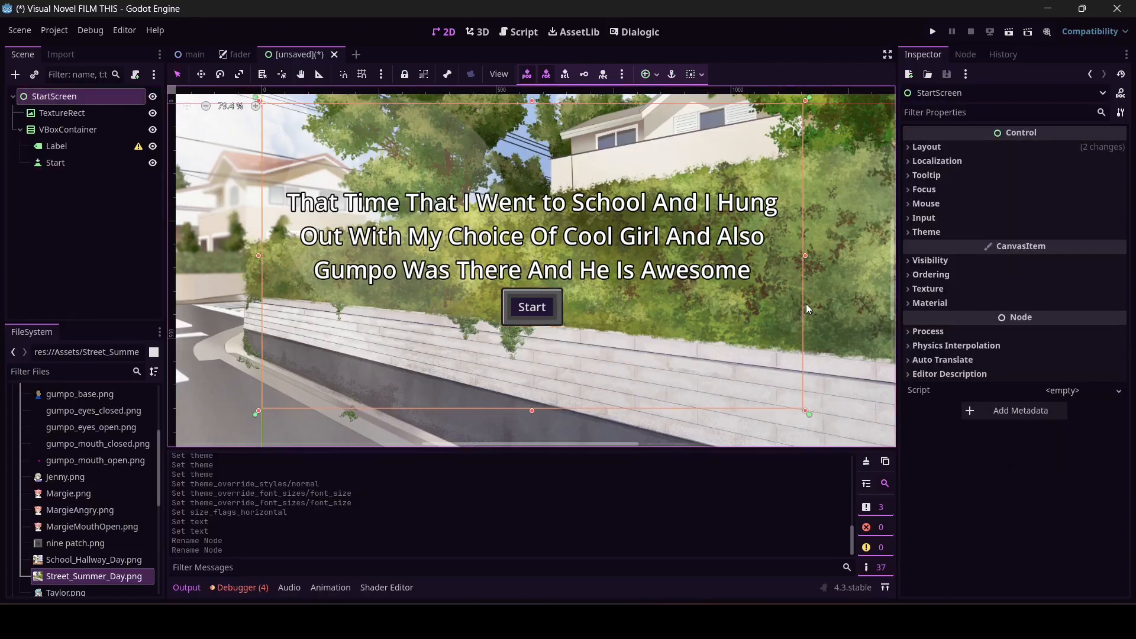
click(1119, 391)
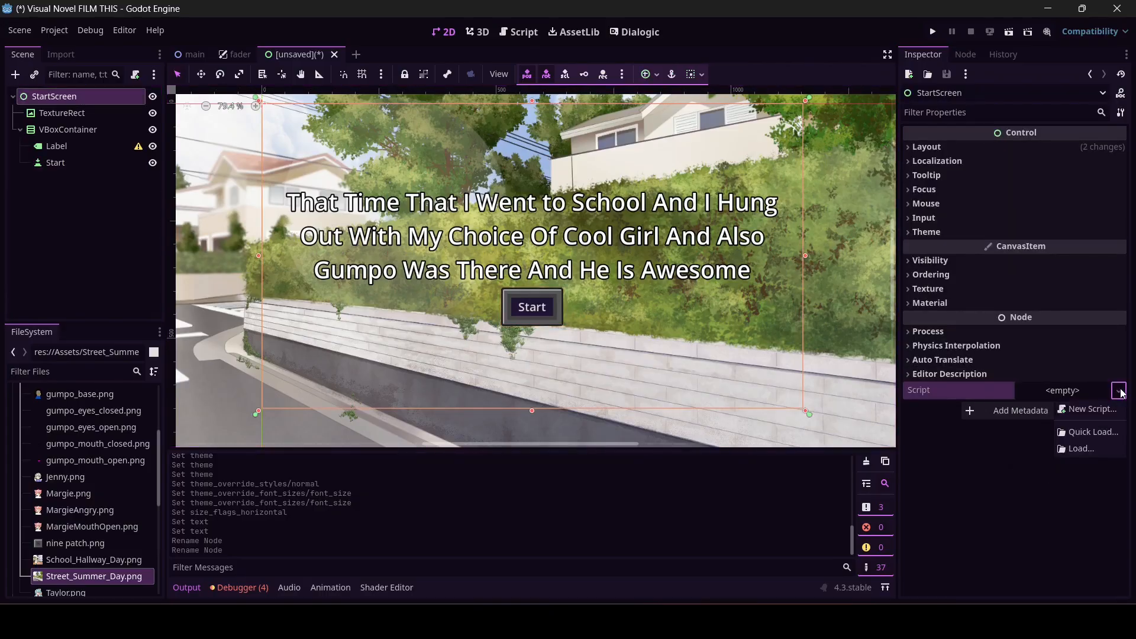
click(1103, 410)
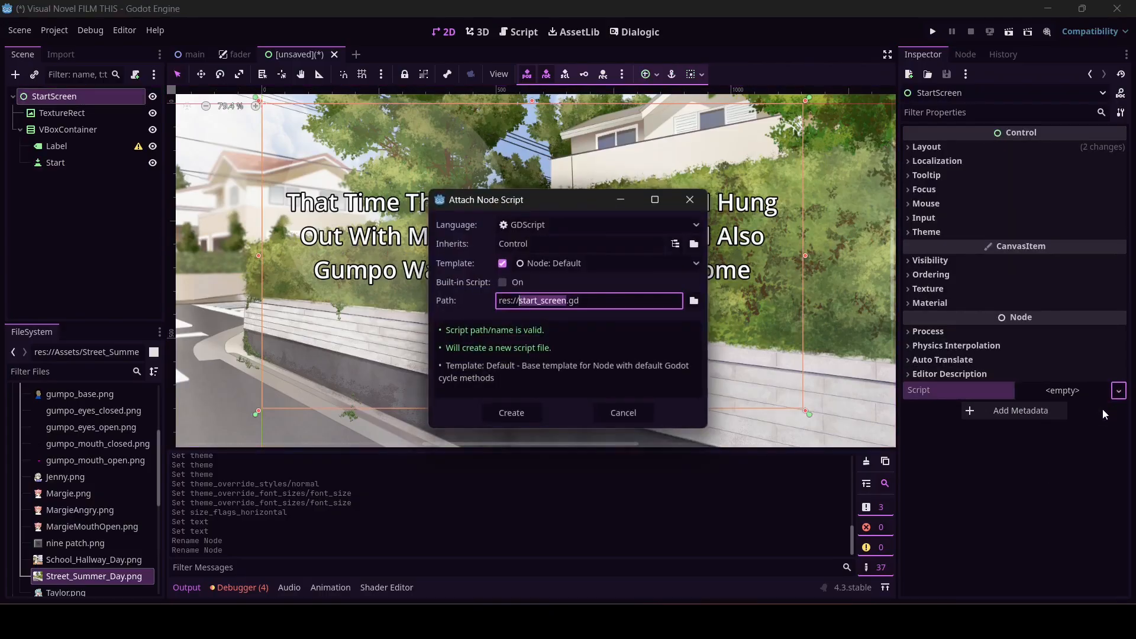
click(520, 407)
drag(426, 323, 284, 116)
key(BackSpace)
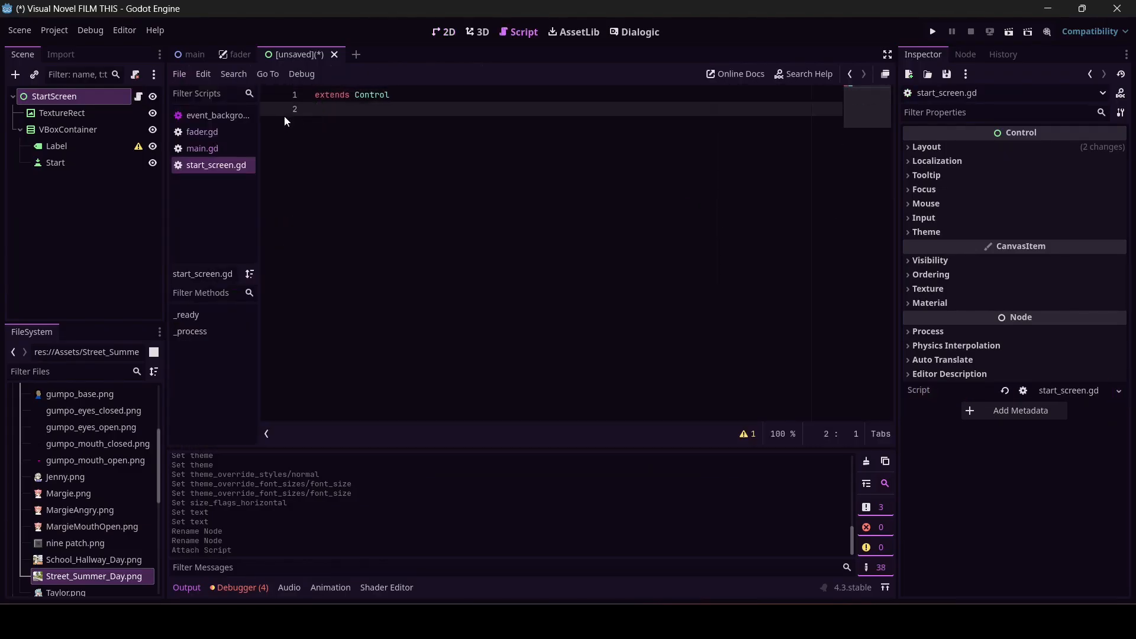
Connect the Start button's pressed() signal to the StartScreen script as _on_start_pressed.
click(43, 161)
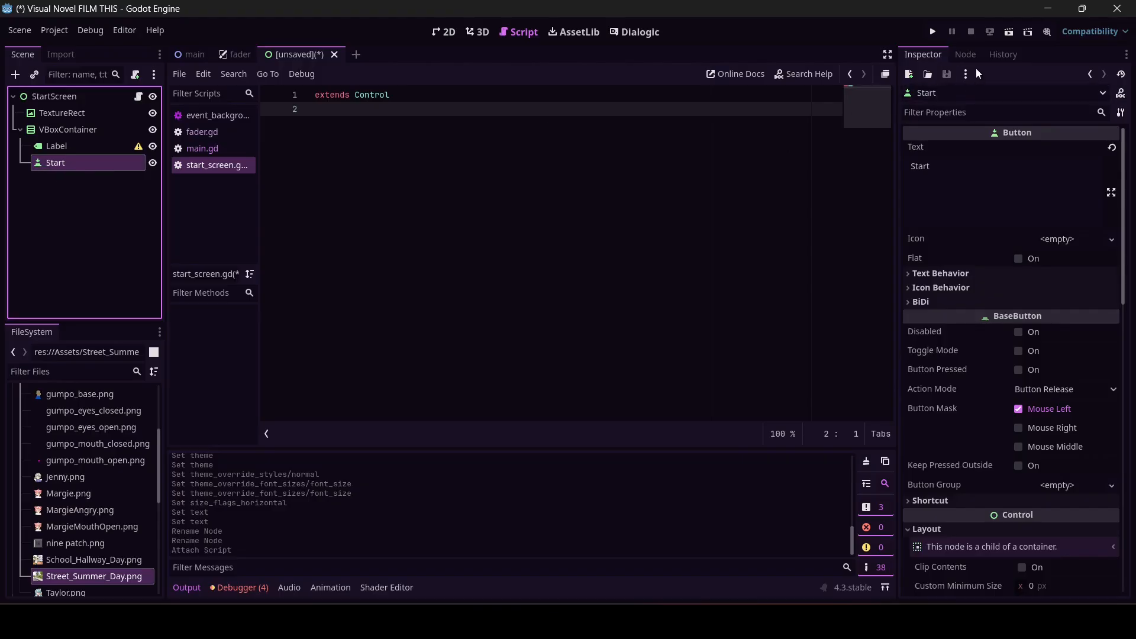
click(969, 54)
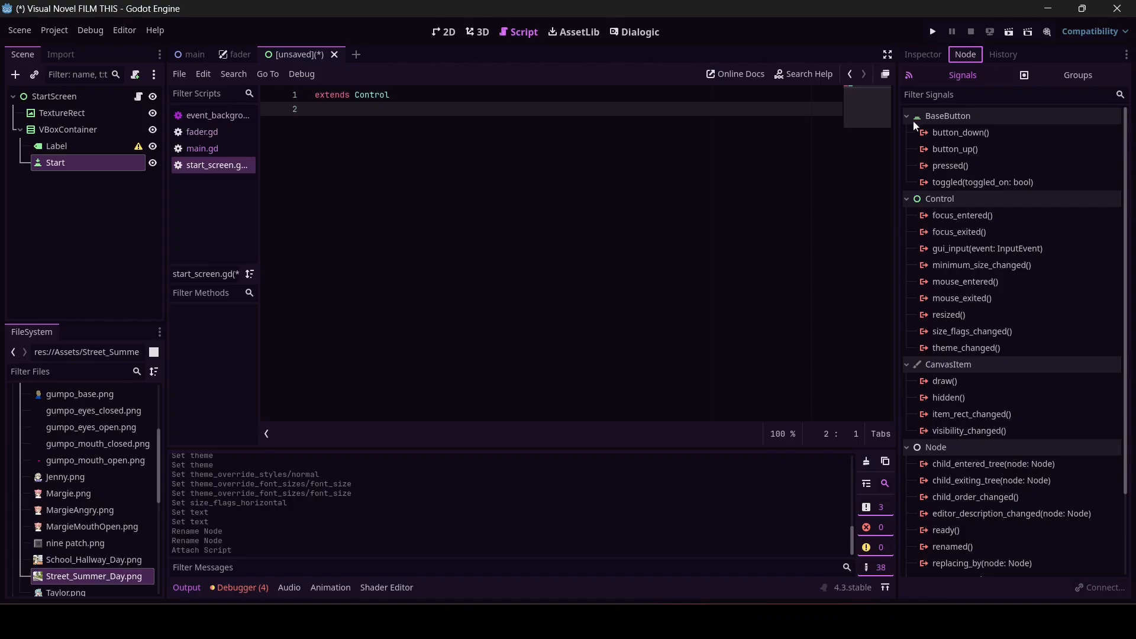
double_click(960, 166)
click(500, 448)
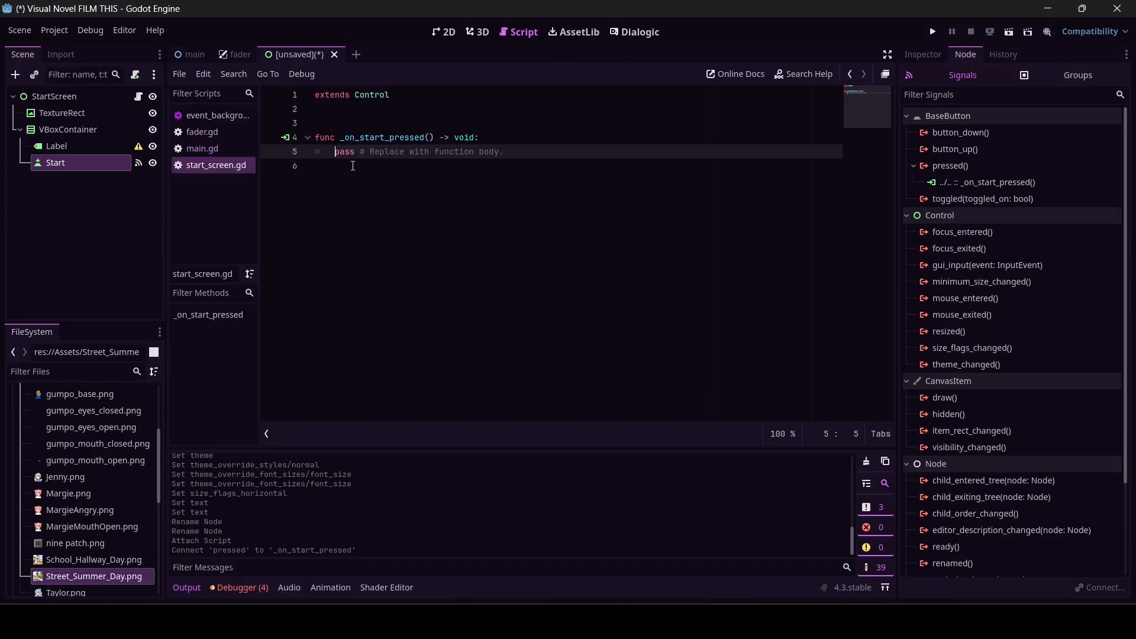
Replace the placeholder body of _on_start_pressed with a get_tree().change_scene_to_file() call.
drag(336, 152, 565, 187)
key(BackSpace)
text(get_tree)
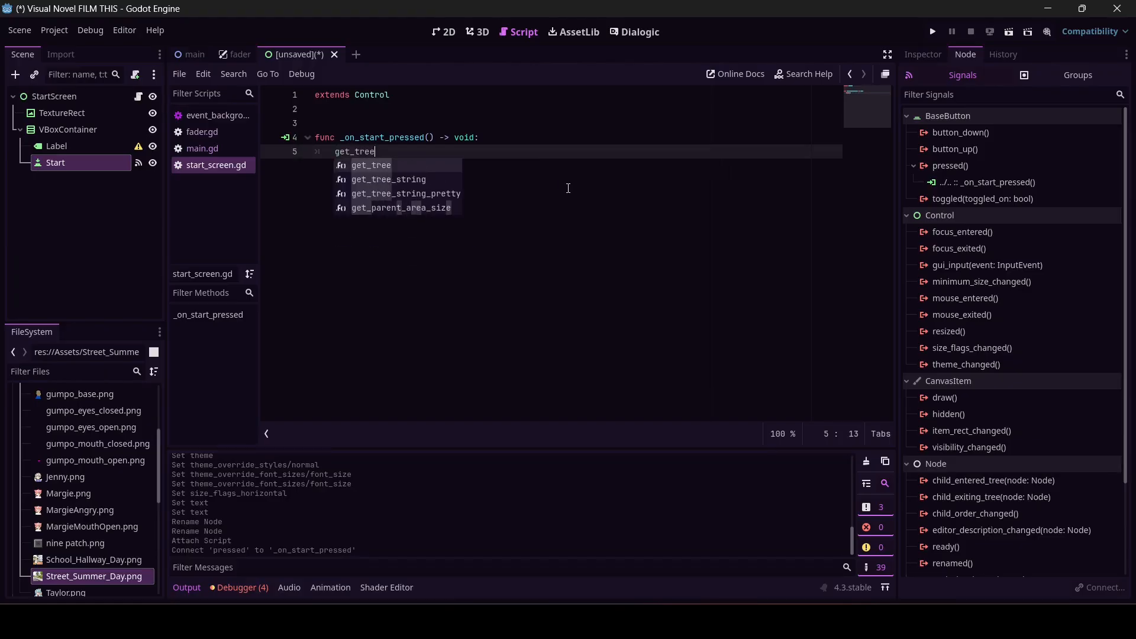
key(Return)
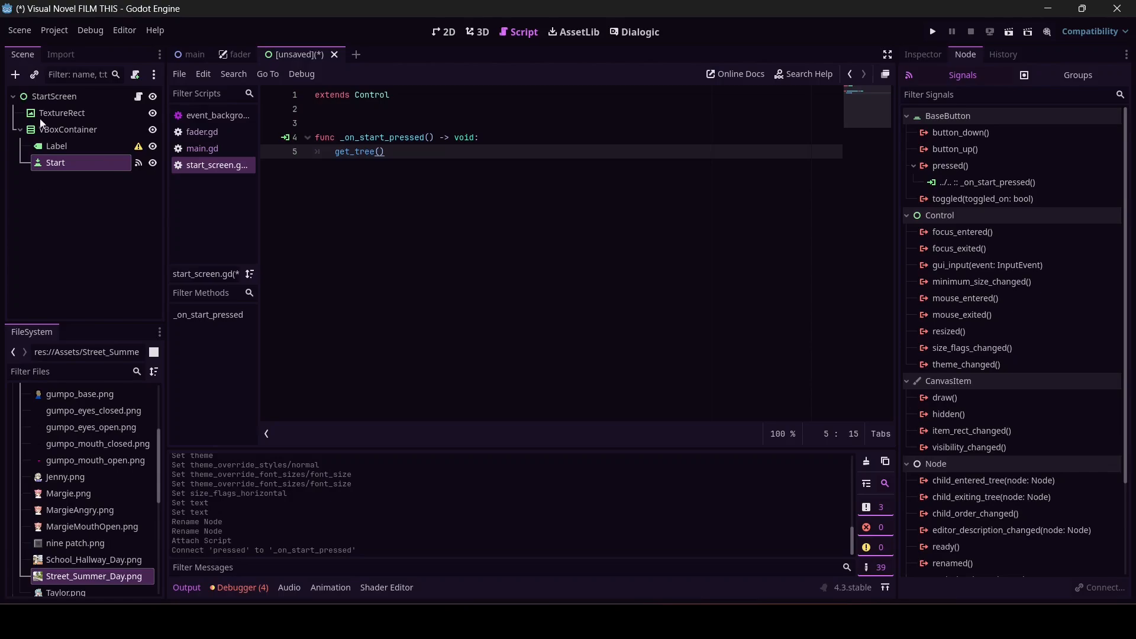
text(.ch)
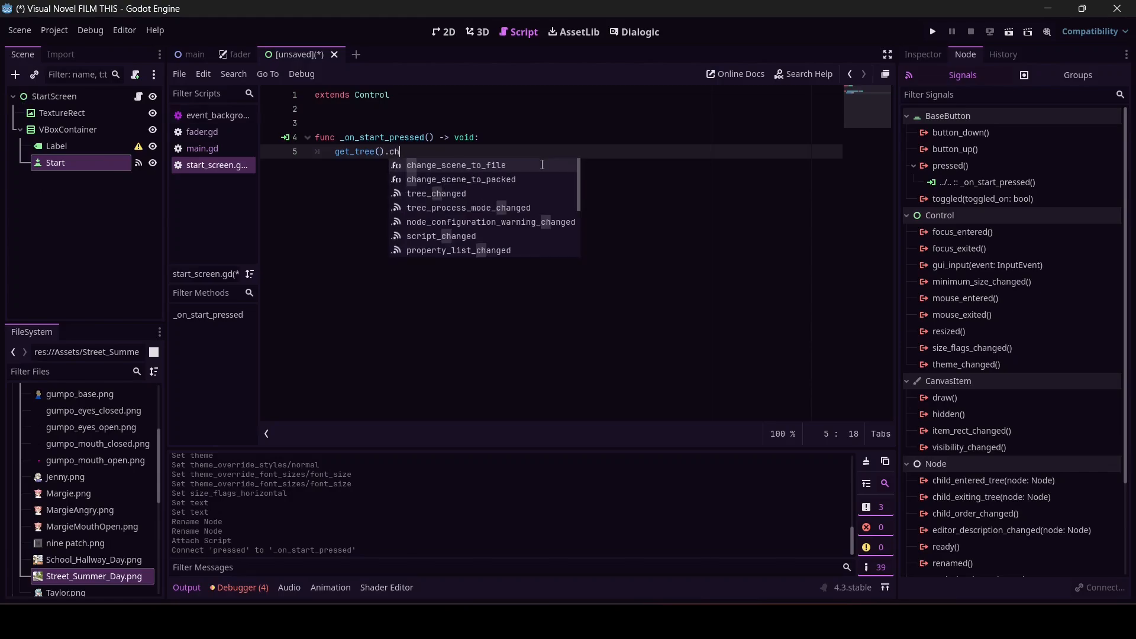
key(Return)
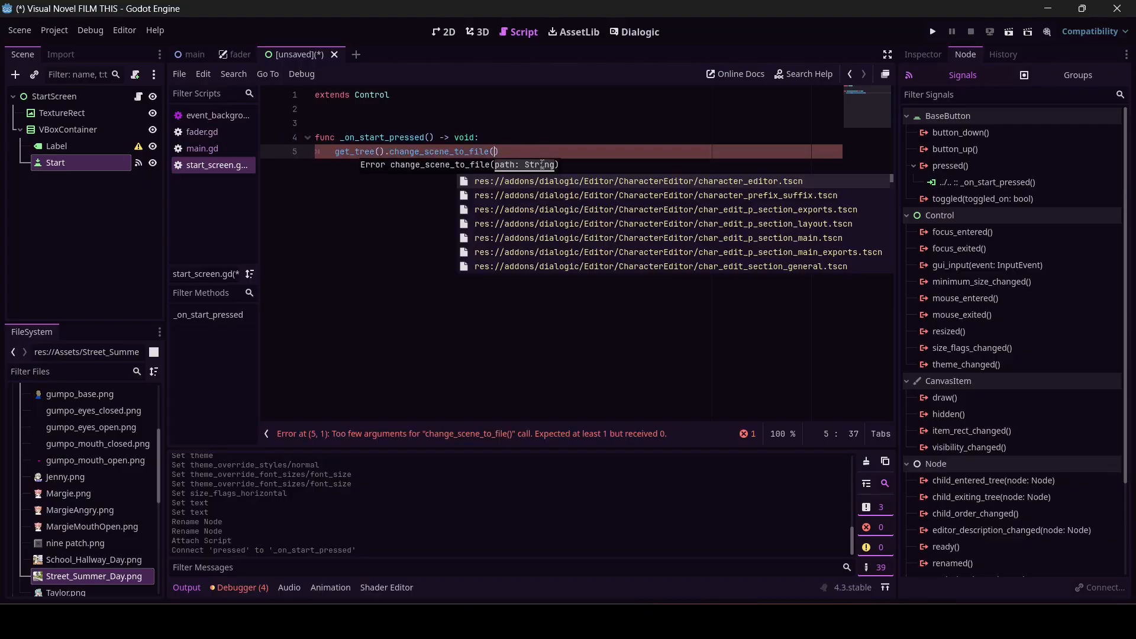
Fill in "res://main.tscn" as the path argument of the change_scene_to_file() call.
key(Down)
key(Down)
key(Down)
key(Down)
key(Down)
key(Down)
key(Down)
key(Down)
key(Down)
key(Down)
key(Down)
key(Down)
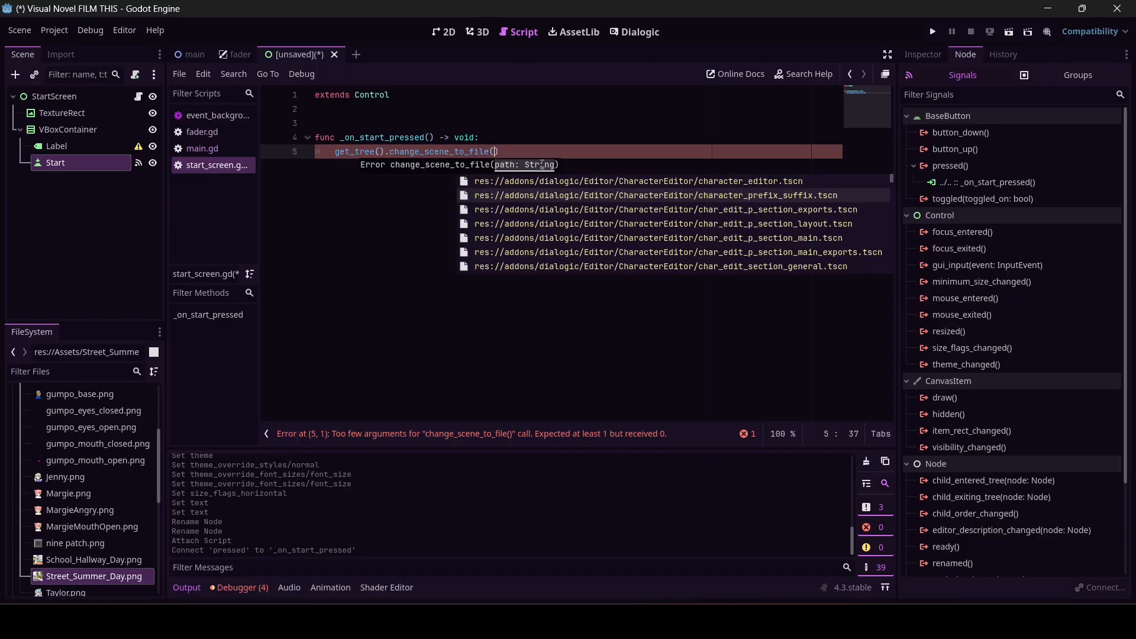
key(Down)
key(Down)
key(Down)
key(Down)
key(Down)
key(Down)
key(Down)
key(Down)
key(Down)
key(Down)
key(Down)
key(Down)
key(Down)
key(Down)
key(Down)
key(Down)
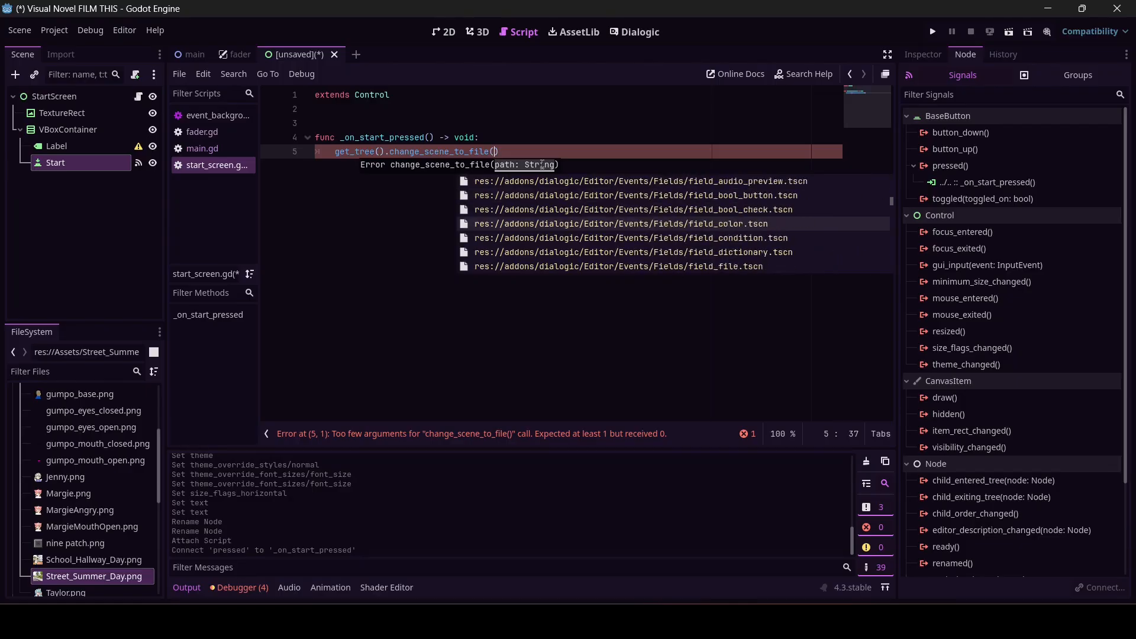
key(Down)
key(Down)
key(Down)
key(Down)
key(Down)
key(Down)
key(Down)
key(Down)
key(Down)
key(Down)
key(Down)
key(Down)
key(Down)
key(Down)
key(Down)
key(Down)
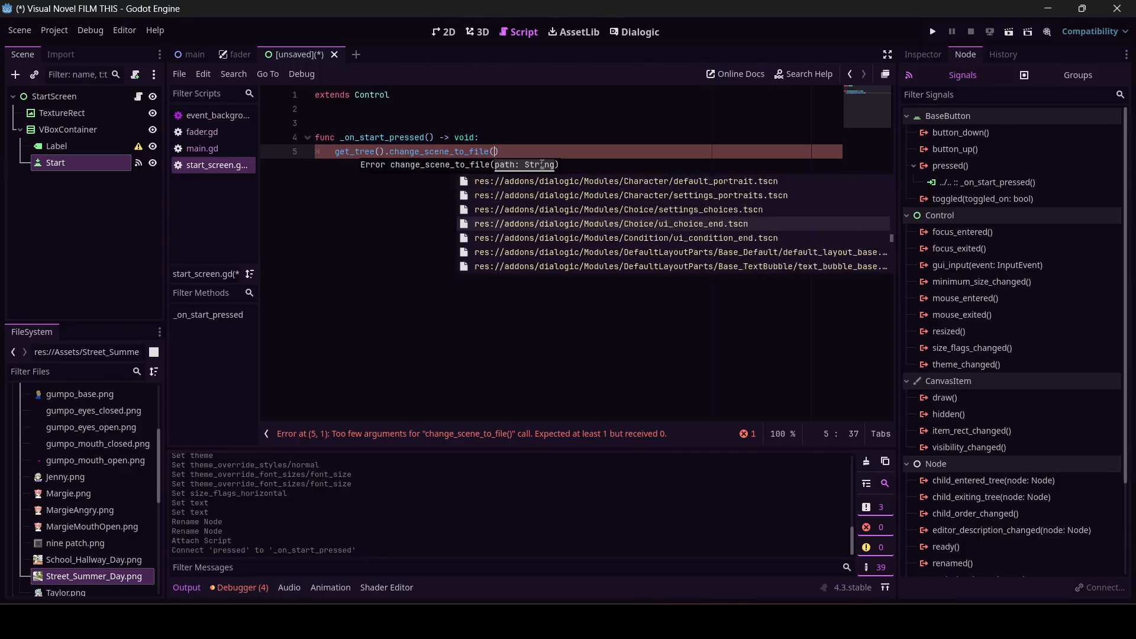
key(Up)
key(Up)
key(Up)
key(Up)
key(Up)
key(Up)
key(Up)
key(Up)
key(Up)
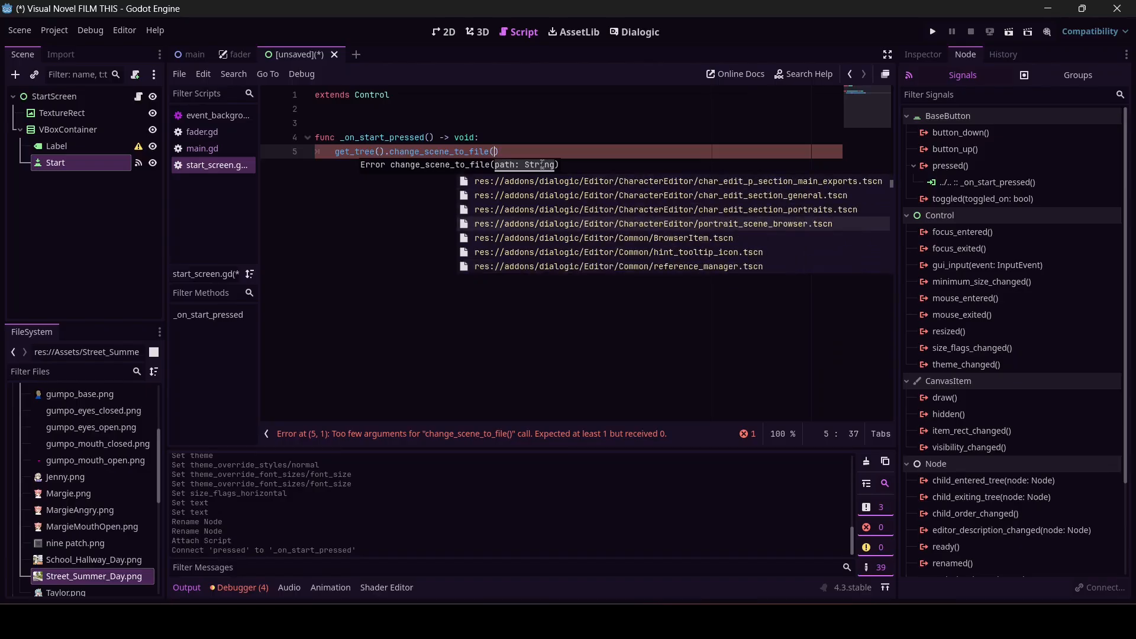
key(Down)
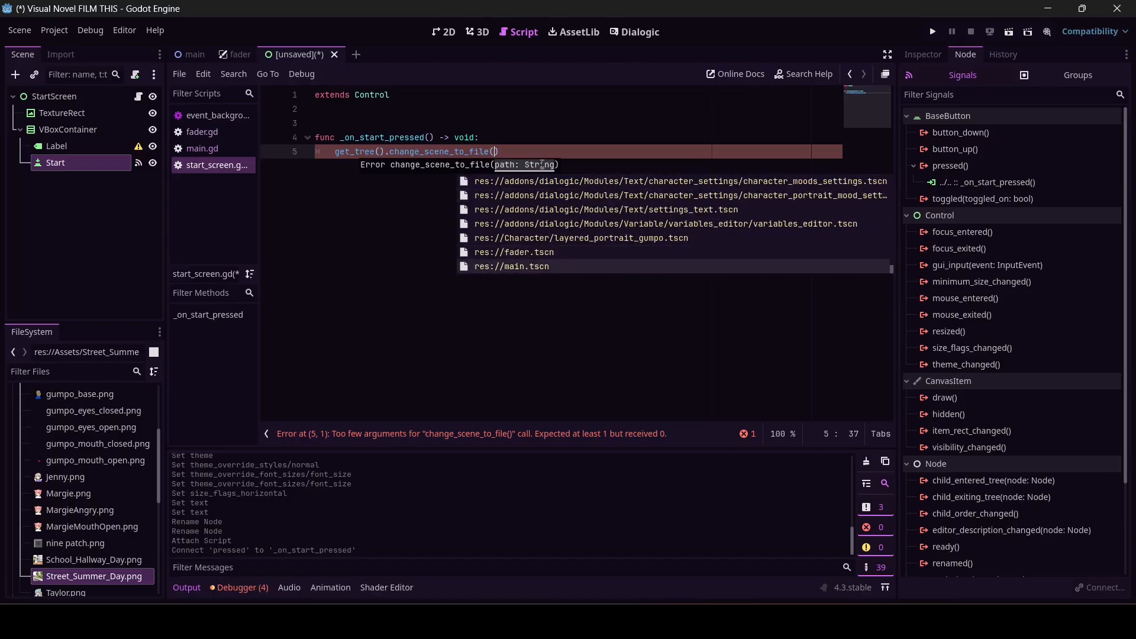
key(Return)
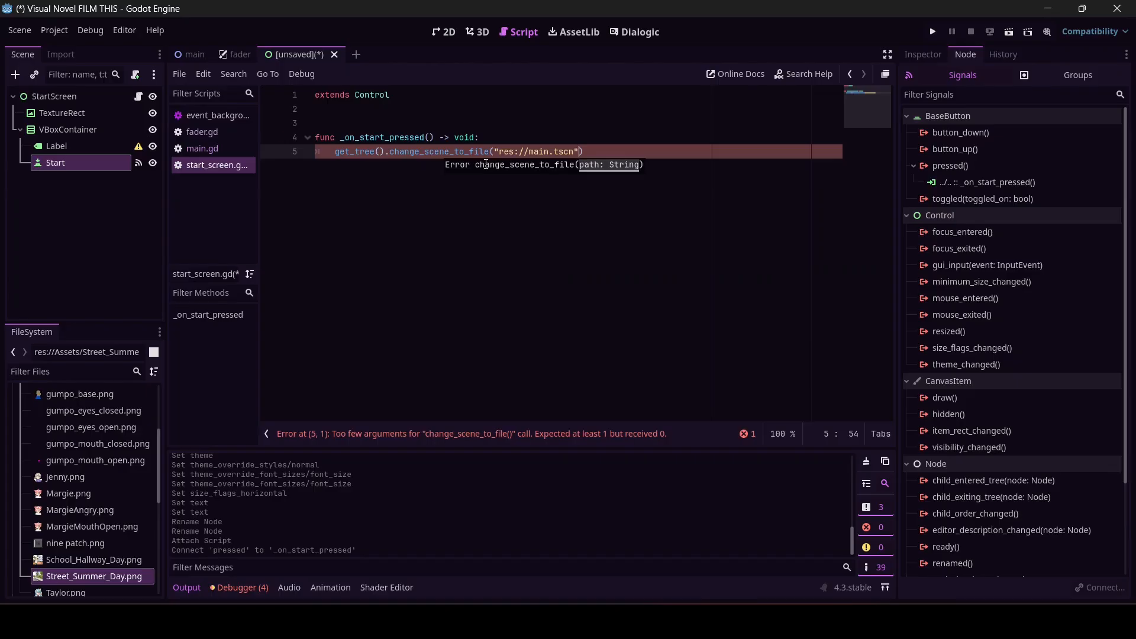
click(691, 163)
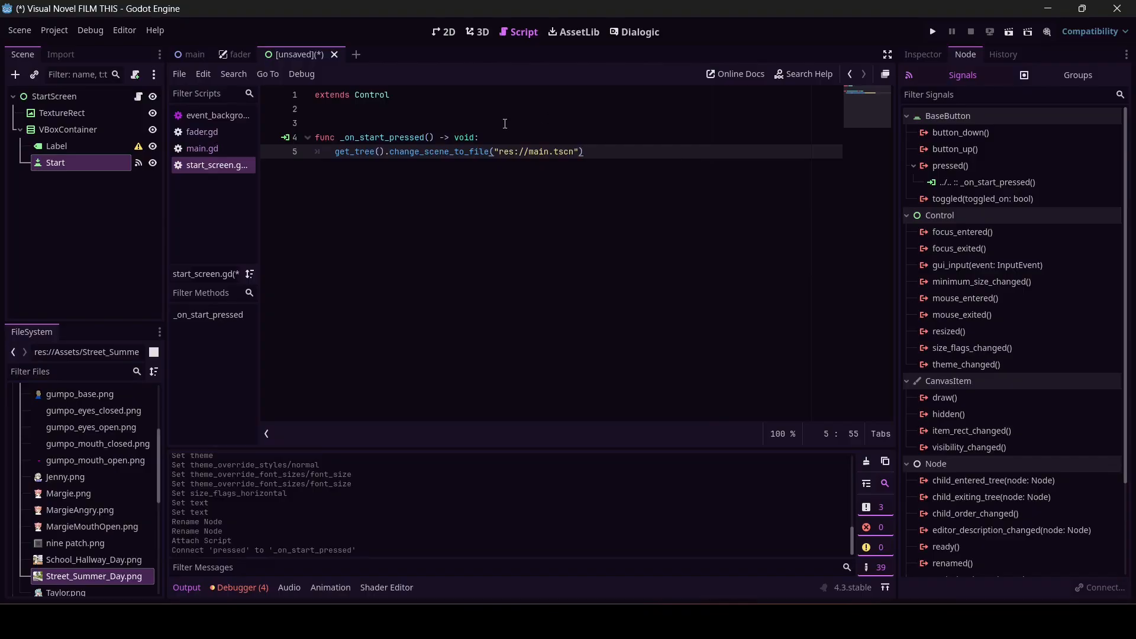
Save the scene as start_screen.tscn and test-run it by starting the game from its Start button, closing the game window when done.
key(ctrl+s)
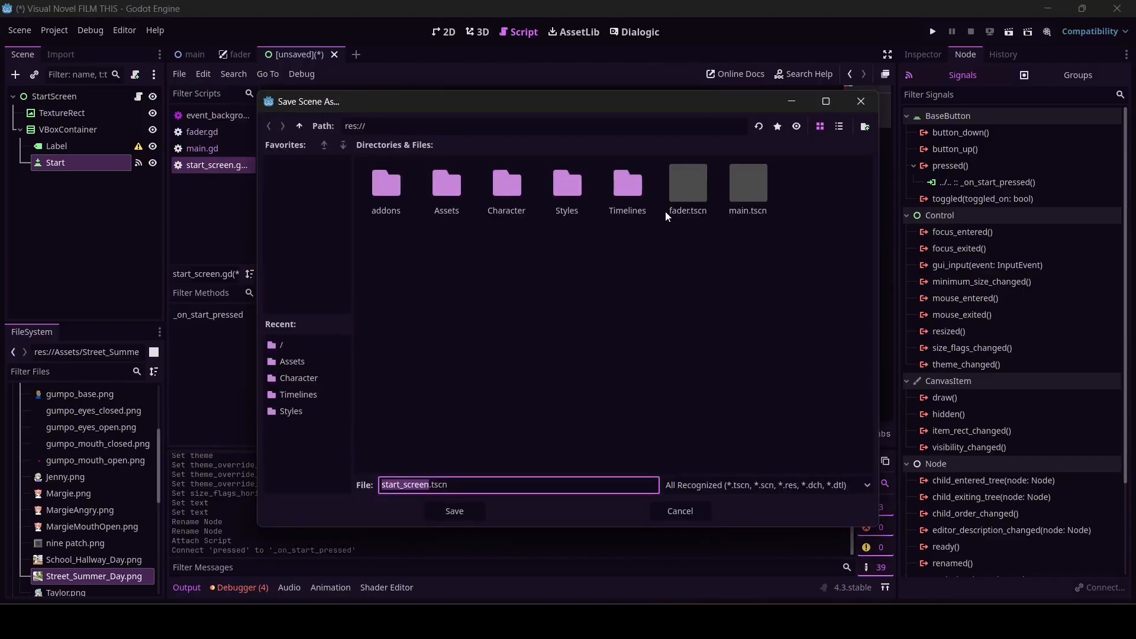
click(456, 510)
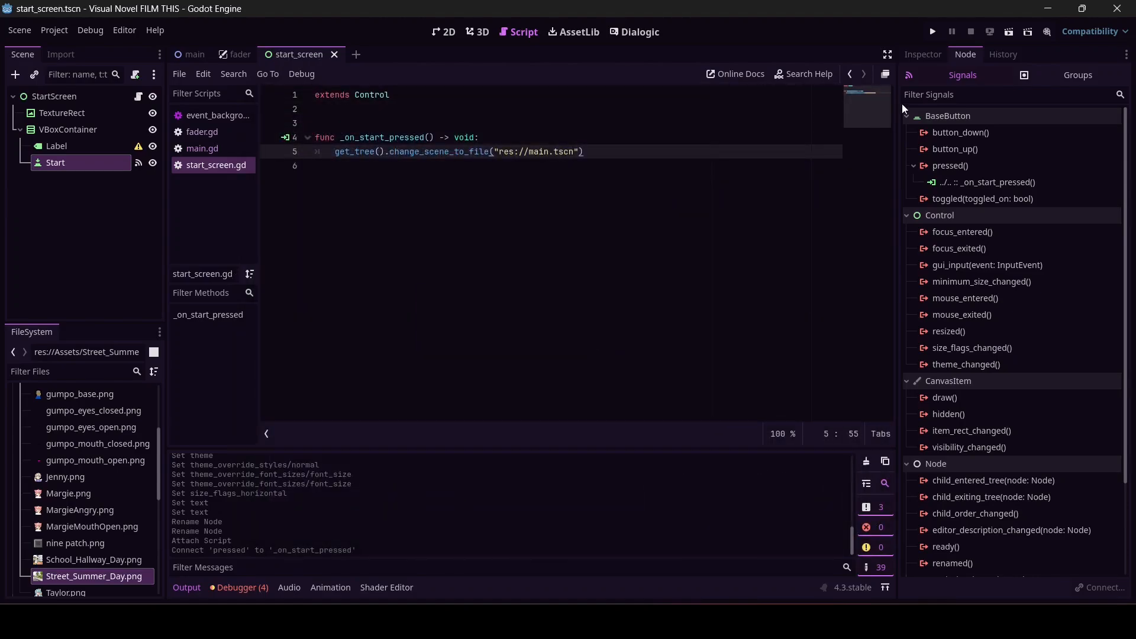
click(1010, 33)
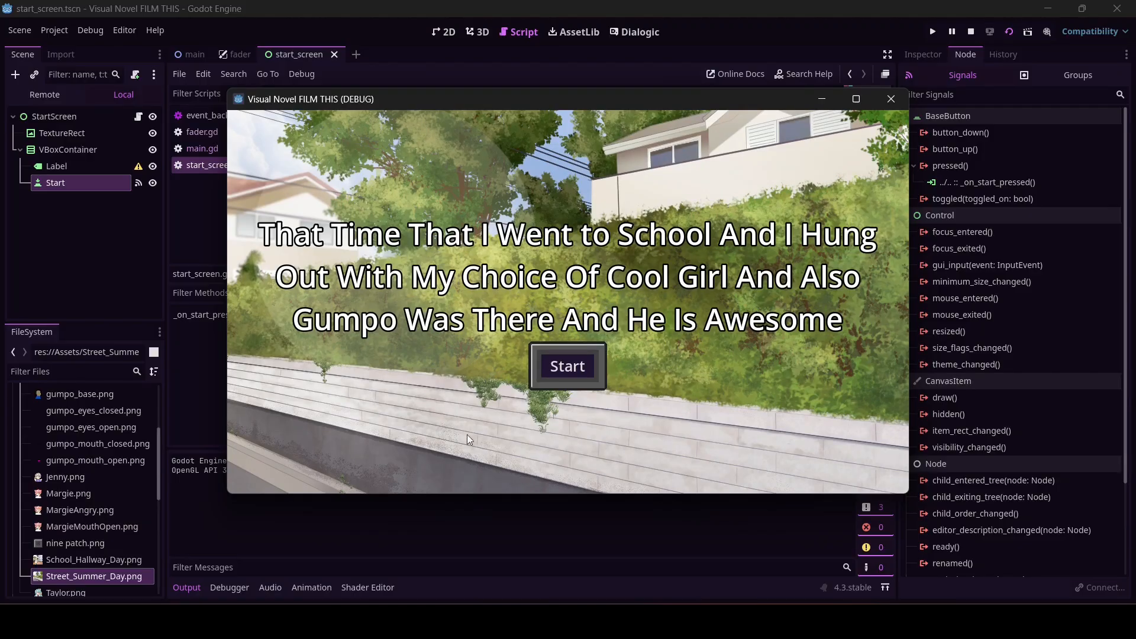
click(556, 367)
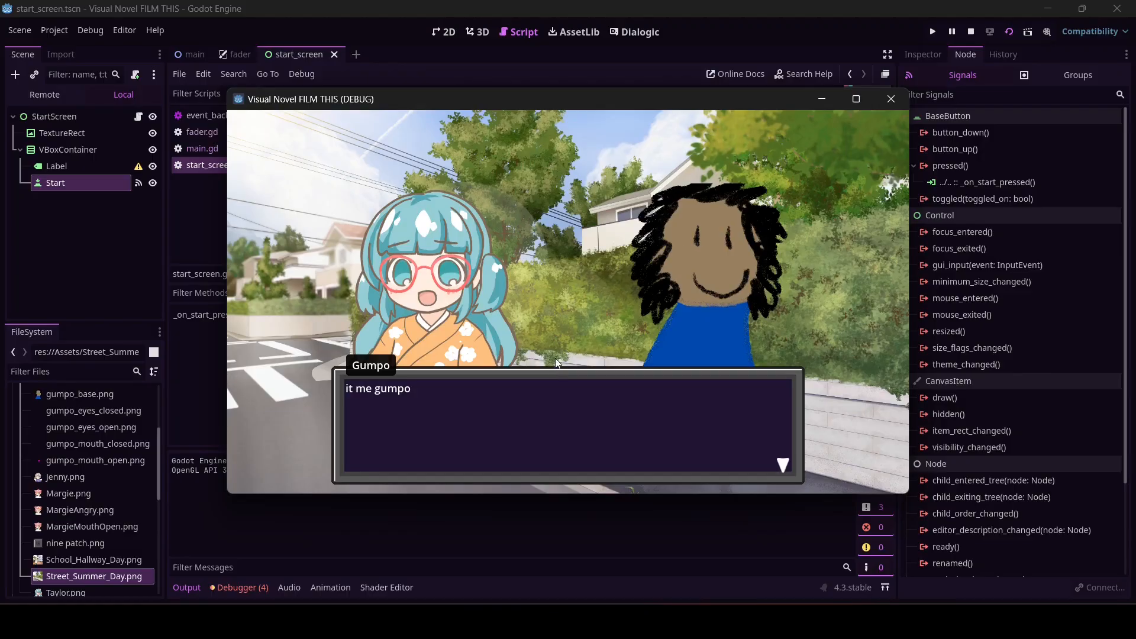
click(890, 99)
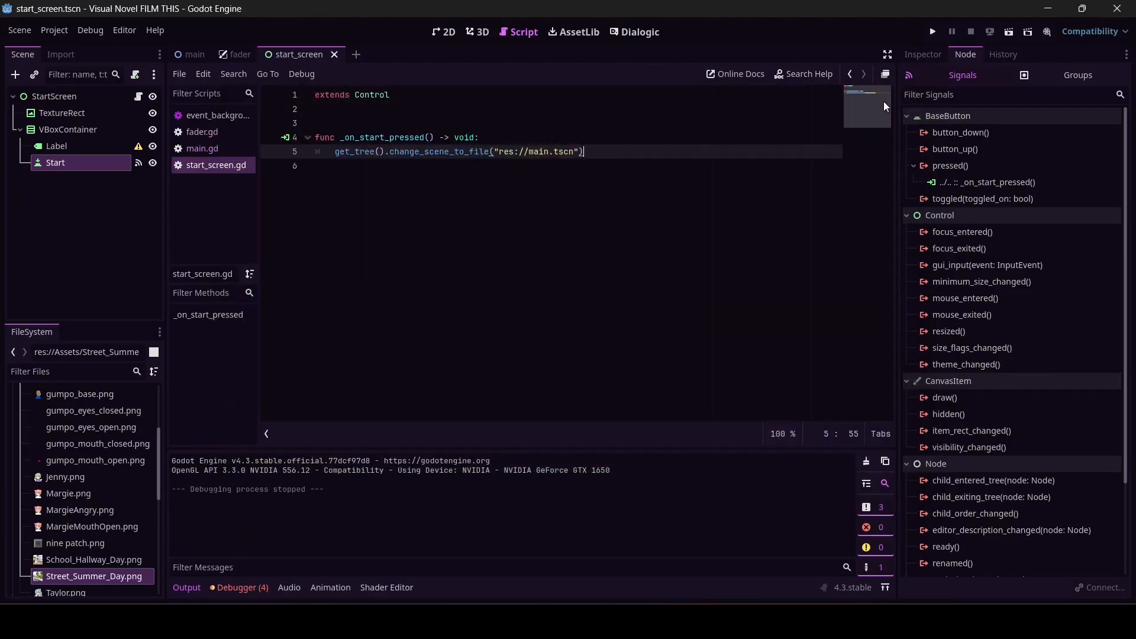
Load Styles/new_style_box_texture.tres as the Start button's Focus style override.
click(63, 148)
click(71, 166)
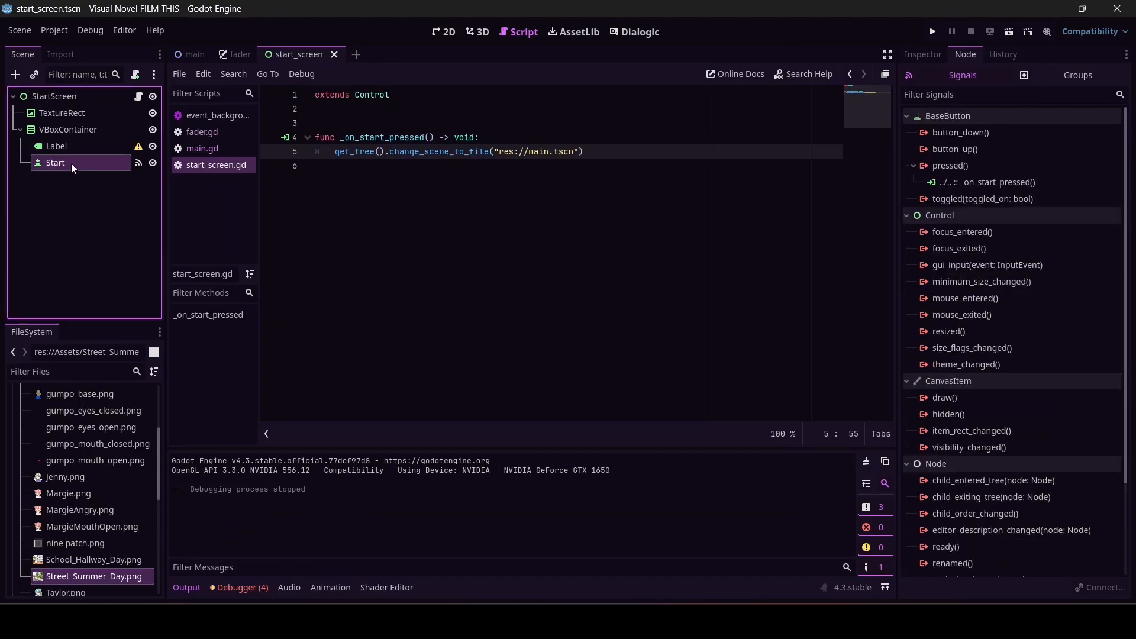
click(929, 54)
scroll(1066, 491, down, 12)
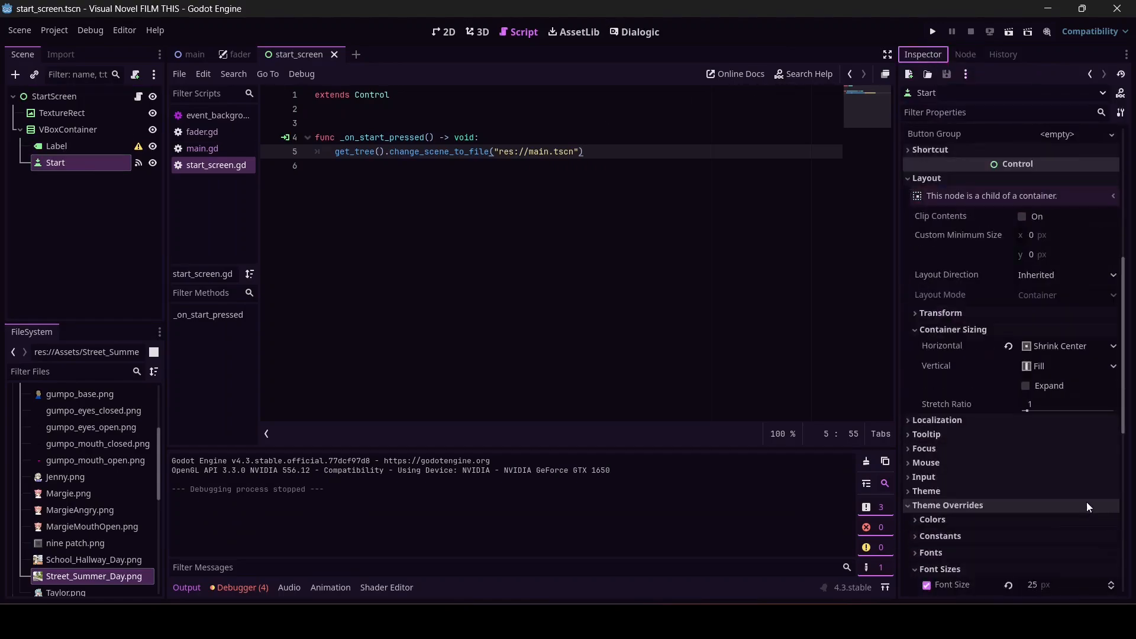
scroll(962, 460, down, 2)
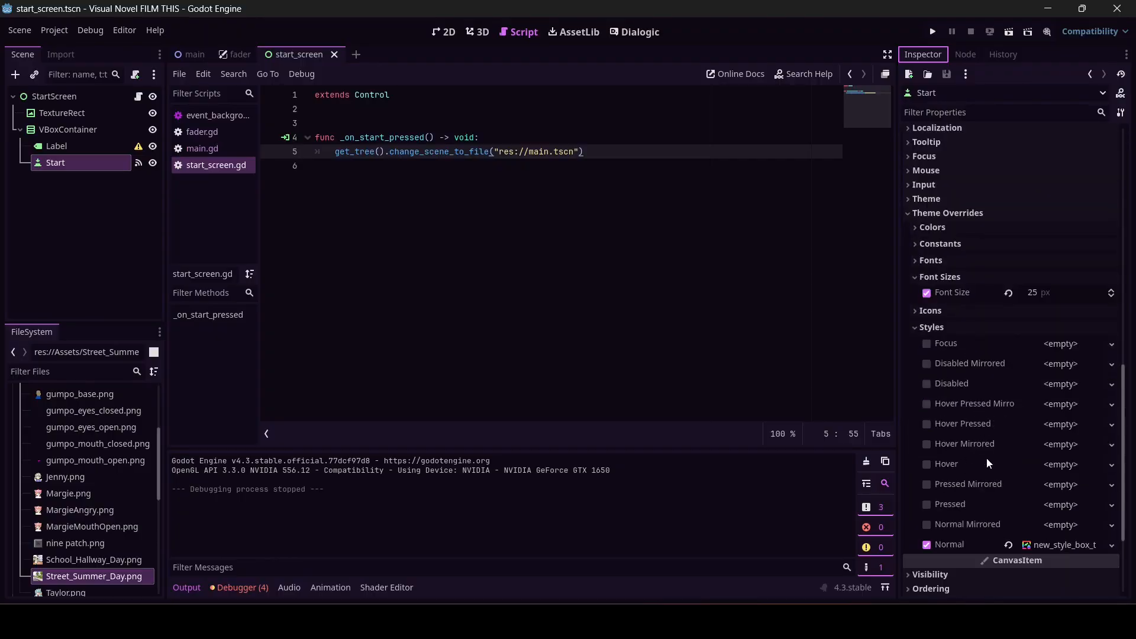
click(1111, 344)
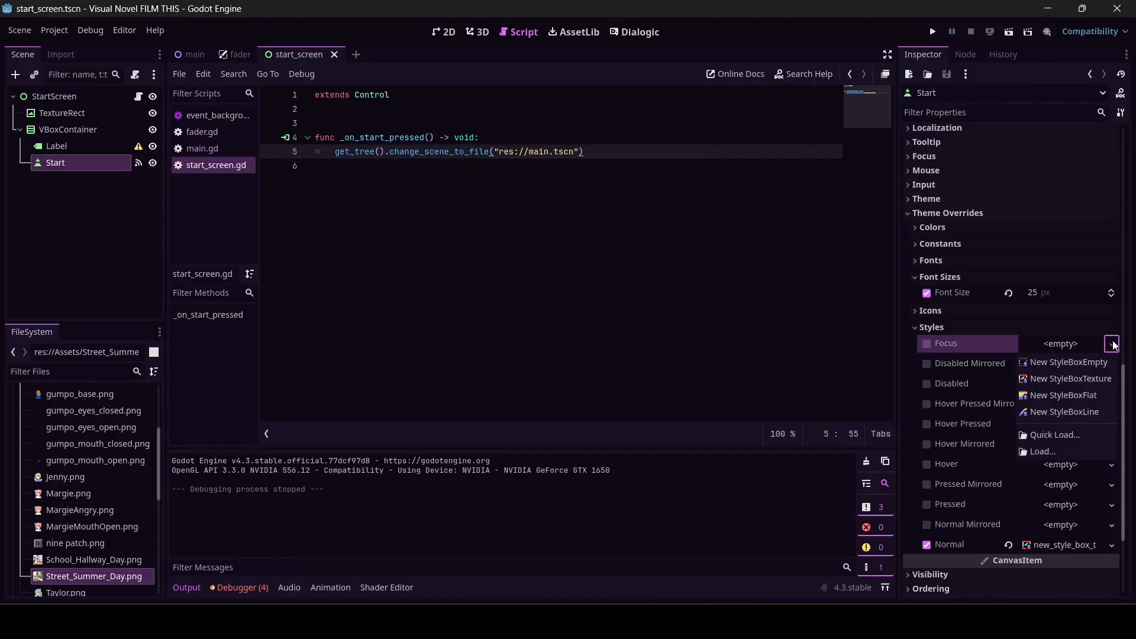
click(1065, 434)
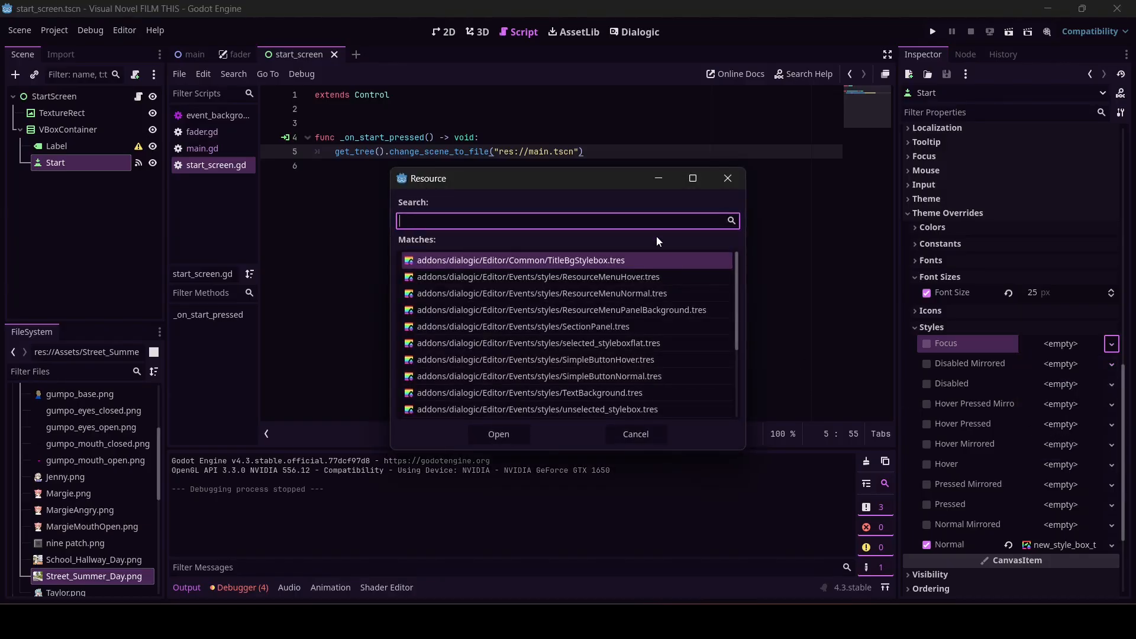
text(new_)
key(Return)
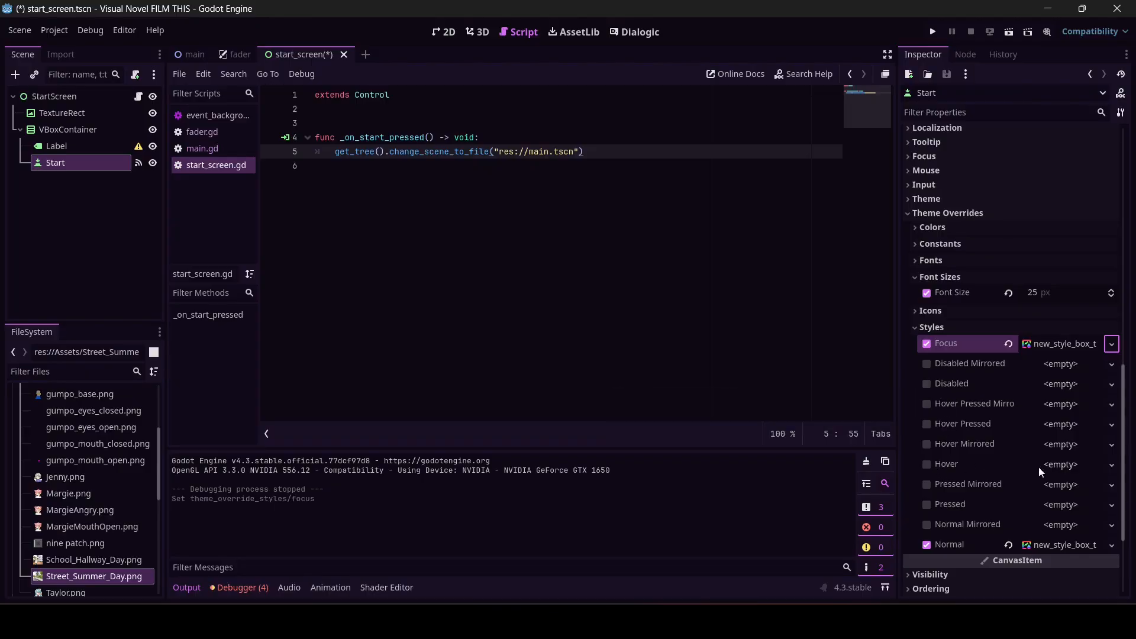
Load new_style_box_texture.tres as the Start button's Hover style override.
click(1111, 465)
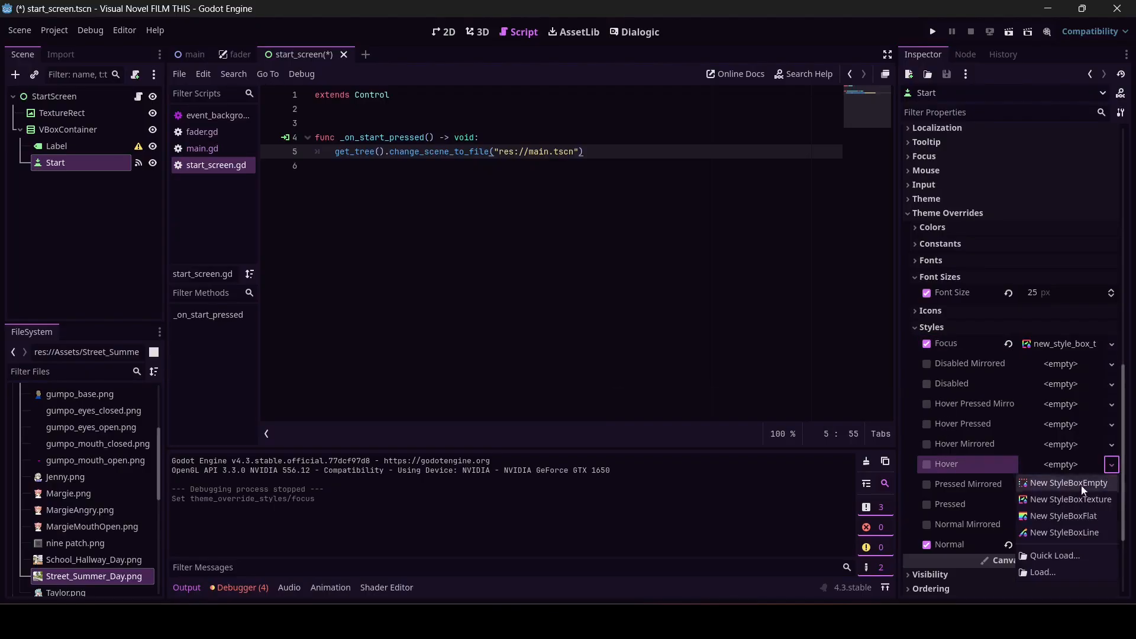
click(1068, 557)
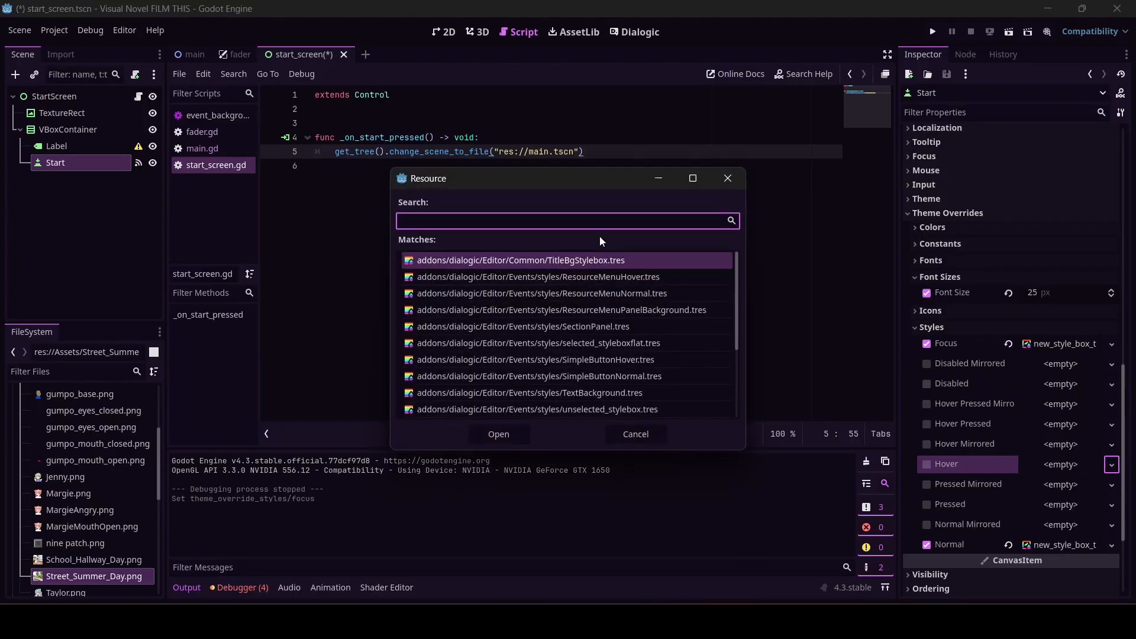
text(new)
key(Return)
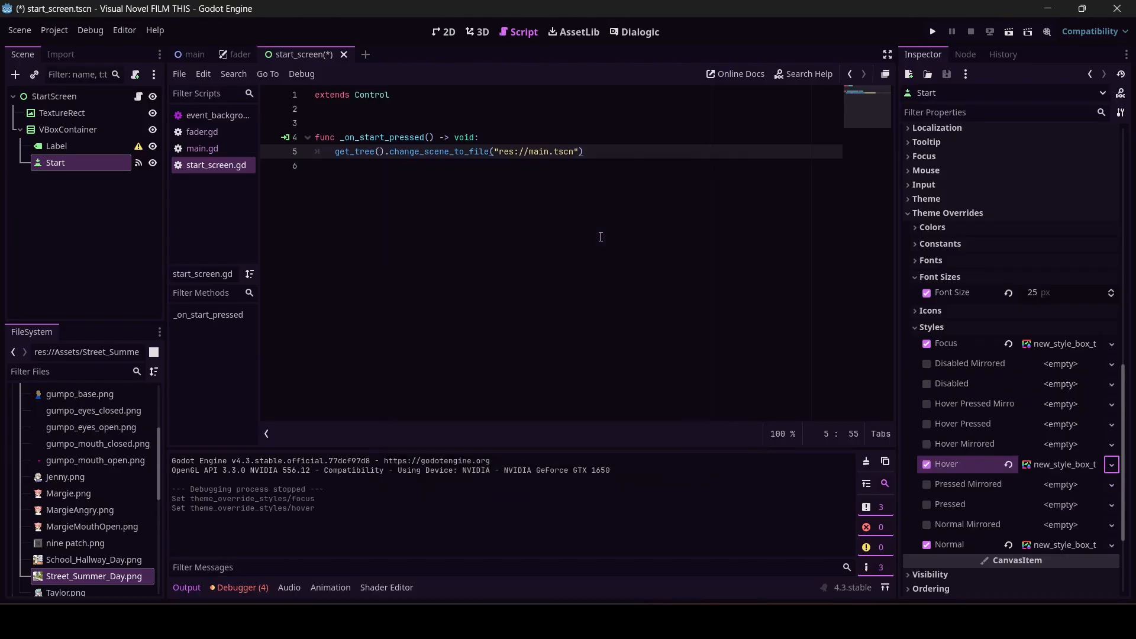
Load new_style_box_texture.tres as the Start button's Pressed style override.
click(1111, 508)
click(1050, 577)
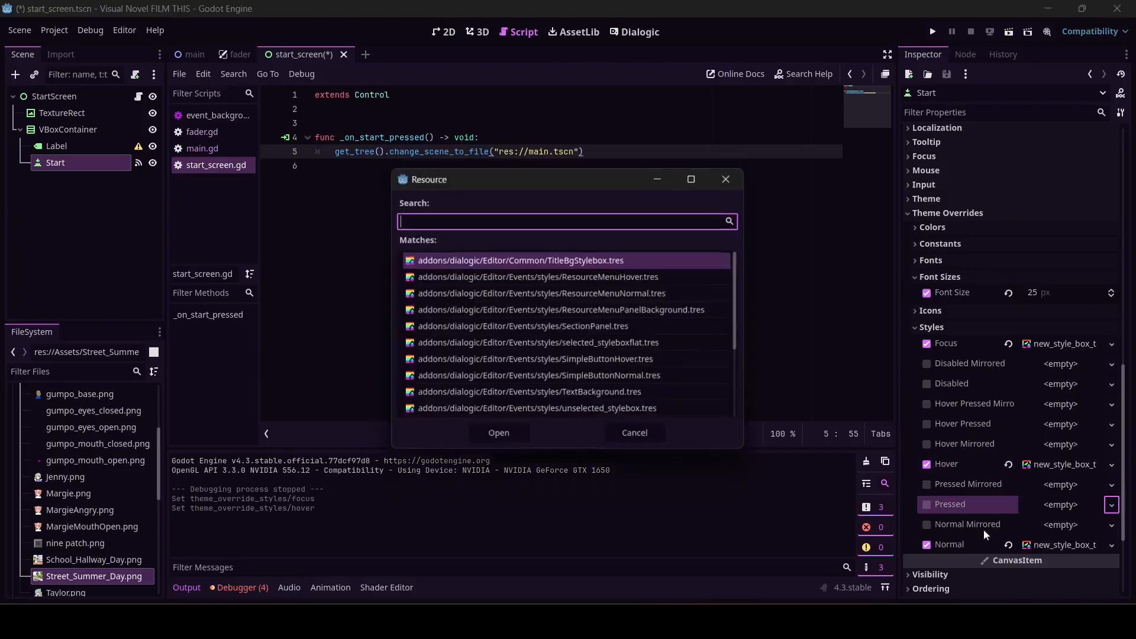
text(new)
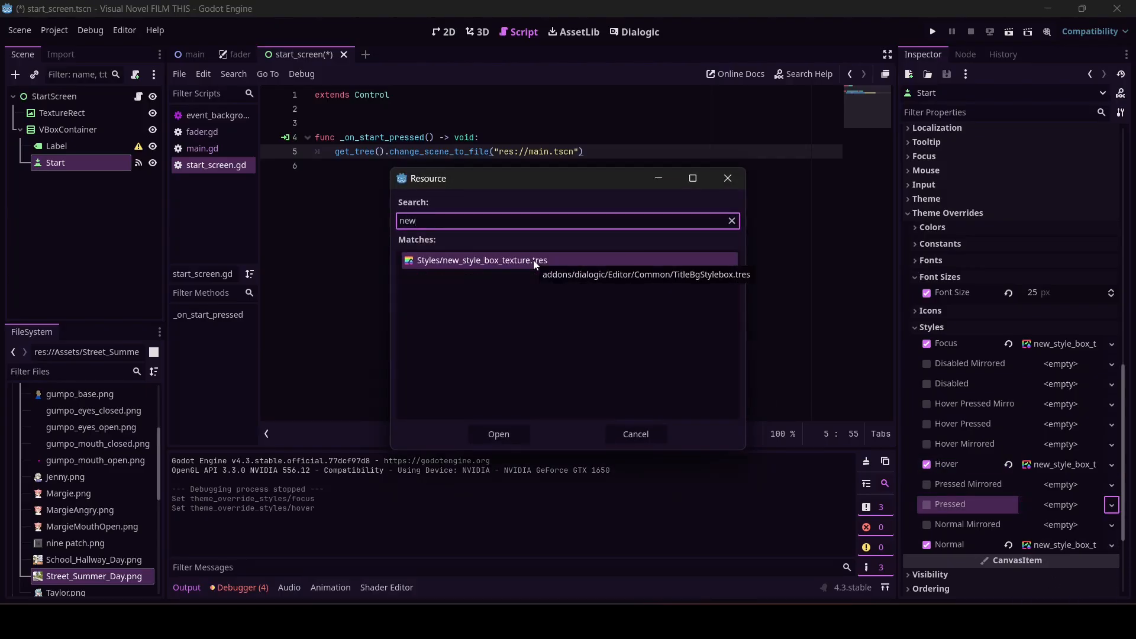
double_click(534, 261)
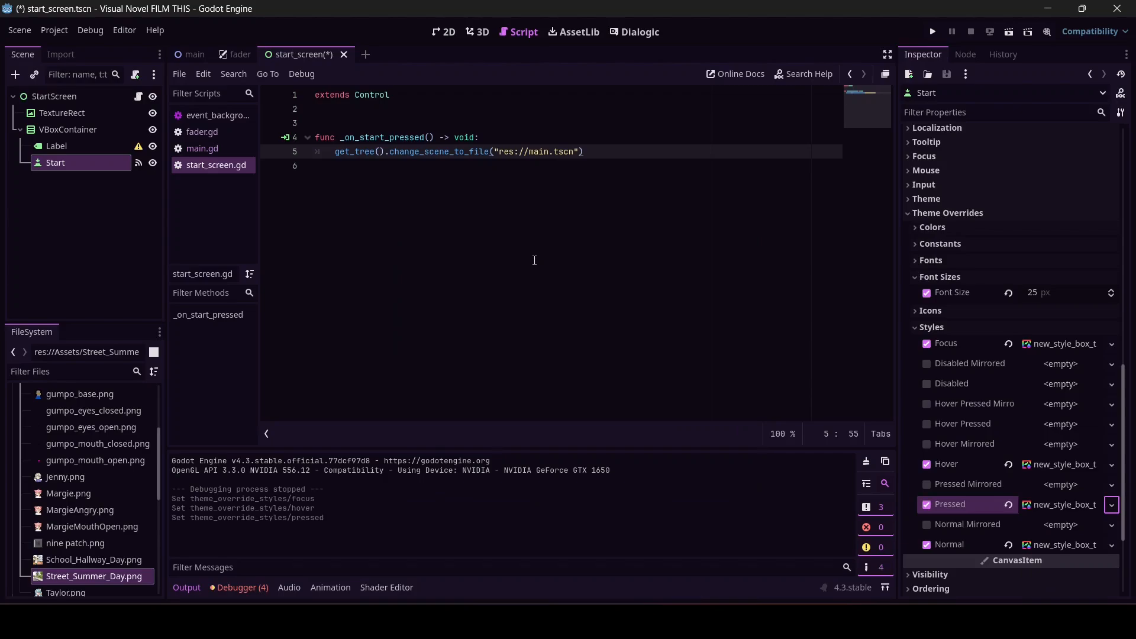
Save start_screen and run the current scene again to test the restyled Start button, closing the game window when done.
key(ctrl+s)
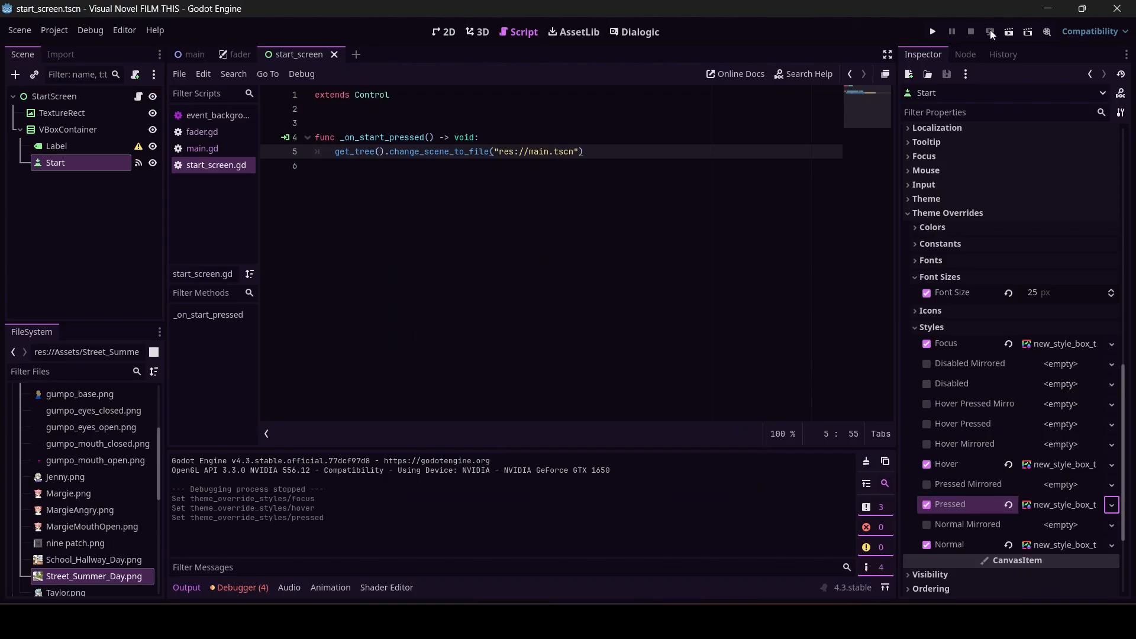
click(1006, 36)
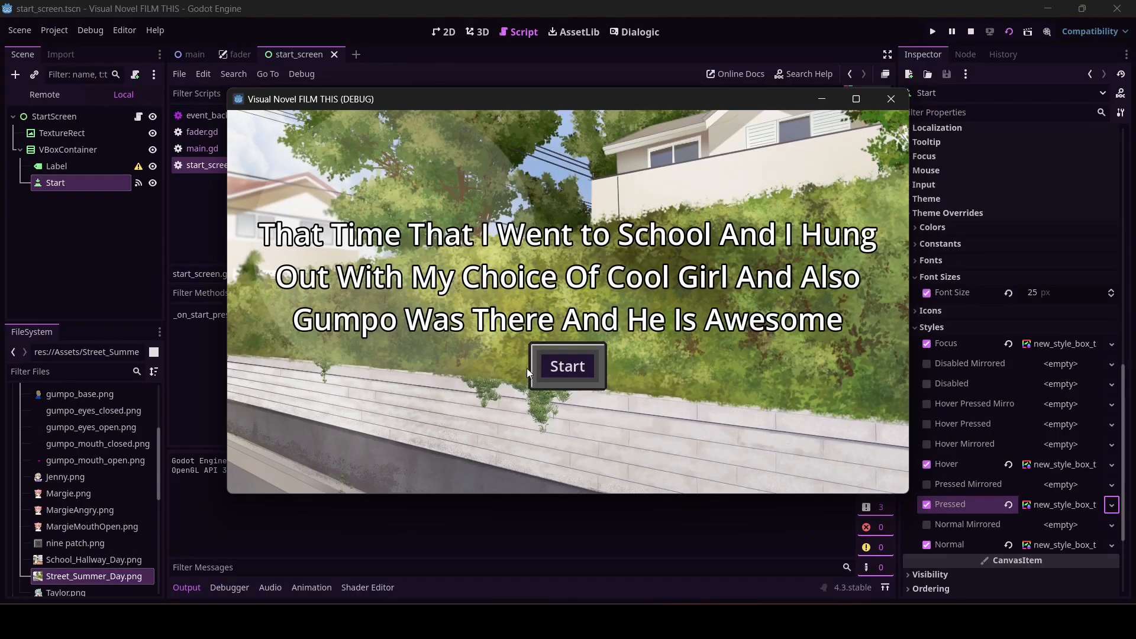
click(569, 372)
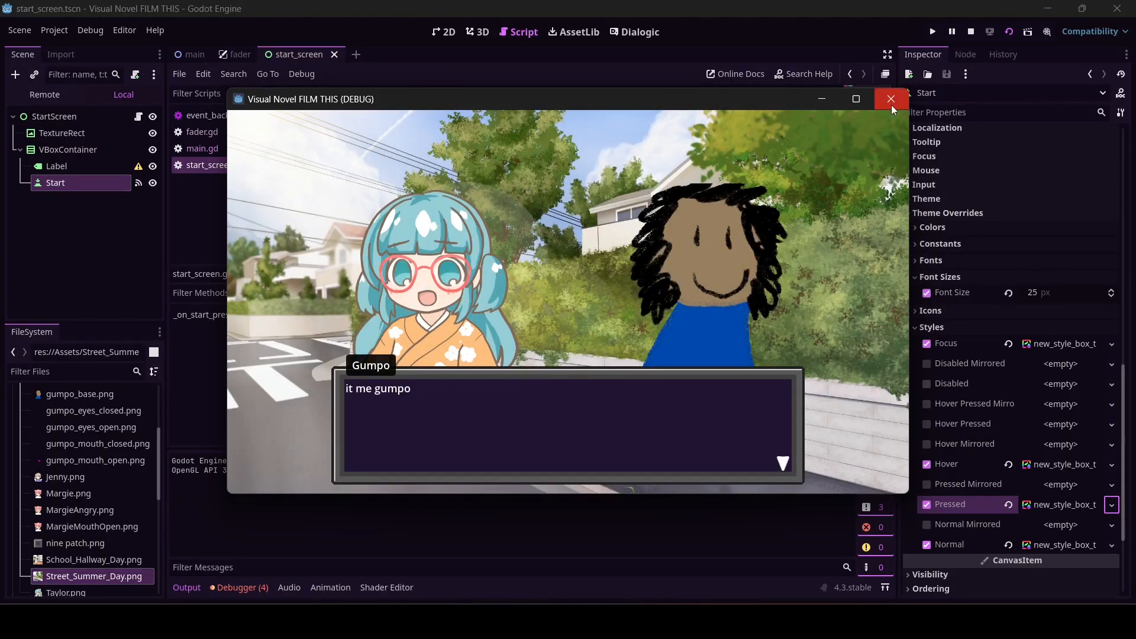
click(892, 98)
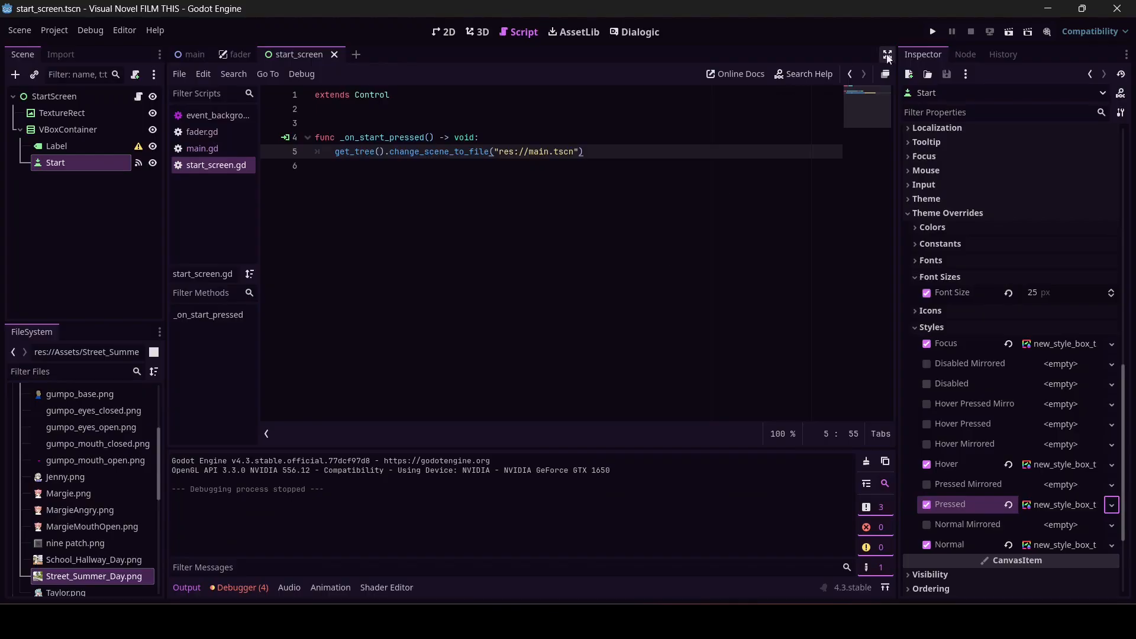
Run the whole project to check which scene it opens with, and return to the 2D view of the start screen.
click(933, 31)
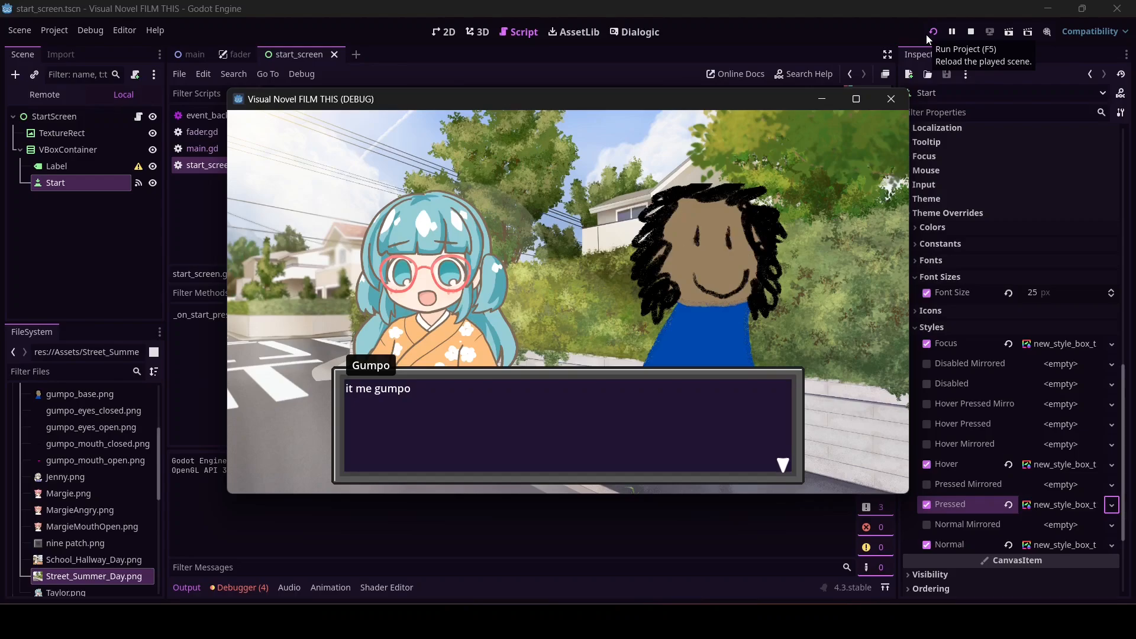
click(892, 99)
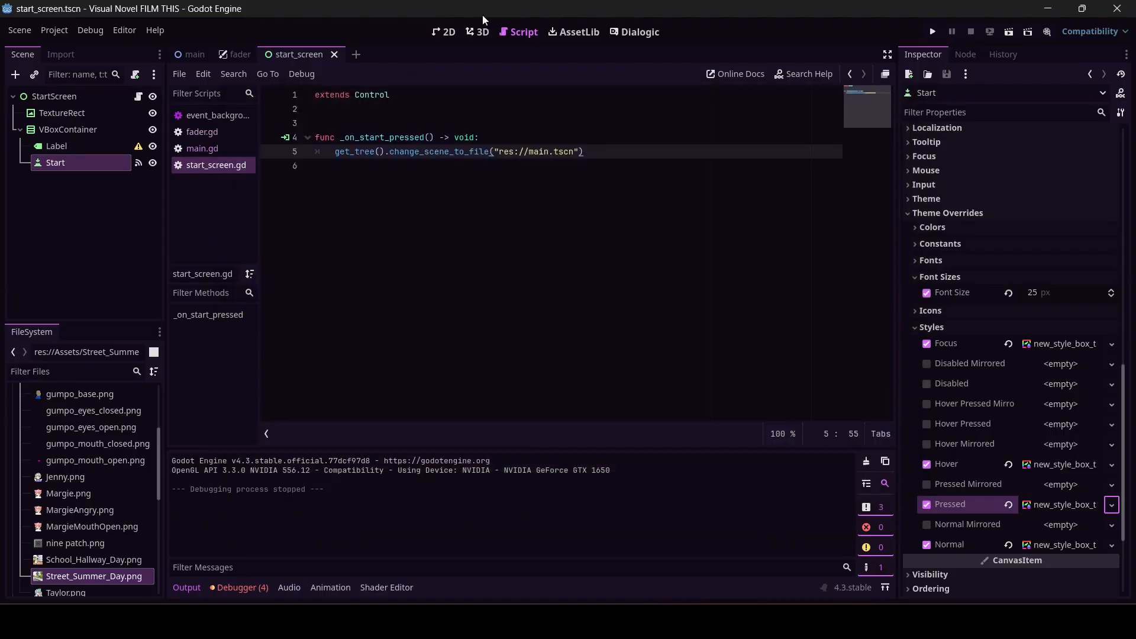
click(444, 32)
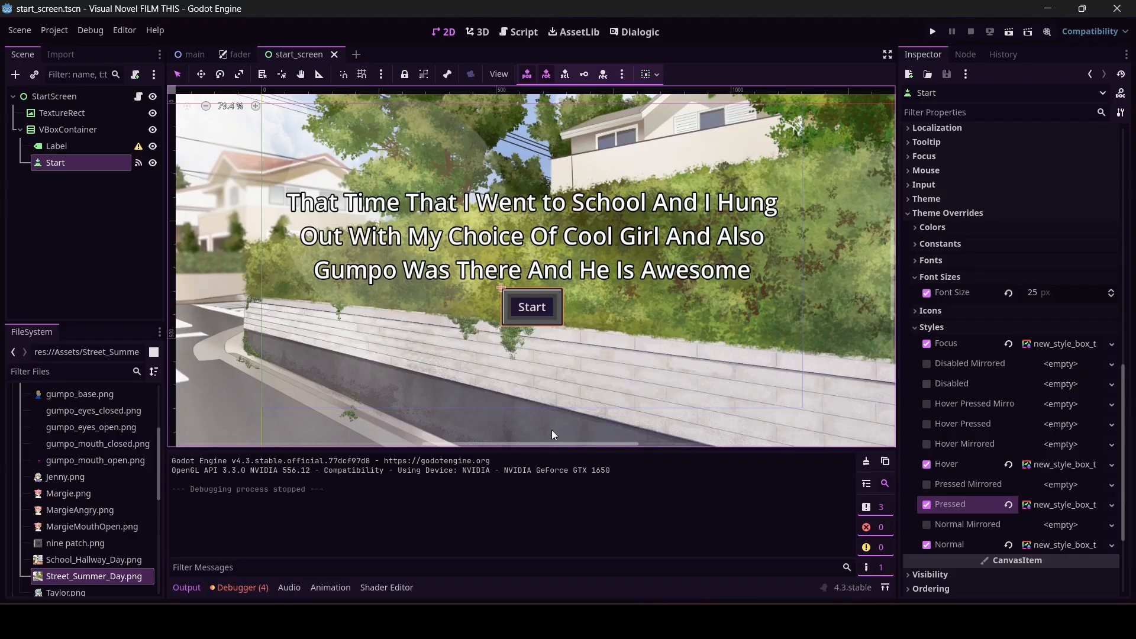
Set the project's main scene to res://start_screen.tscn in the project's run settings and save the start screen.
click(59, 32)
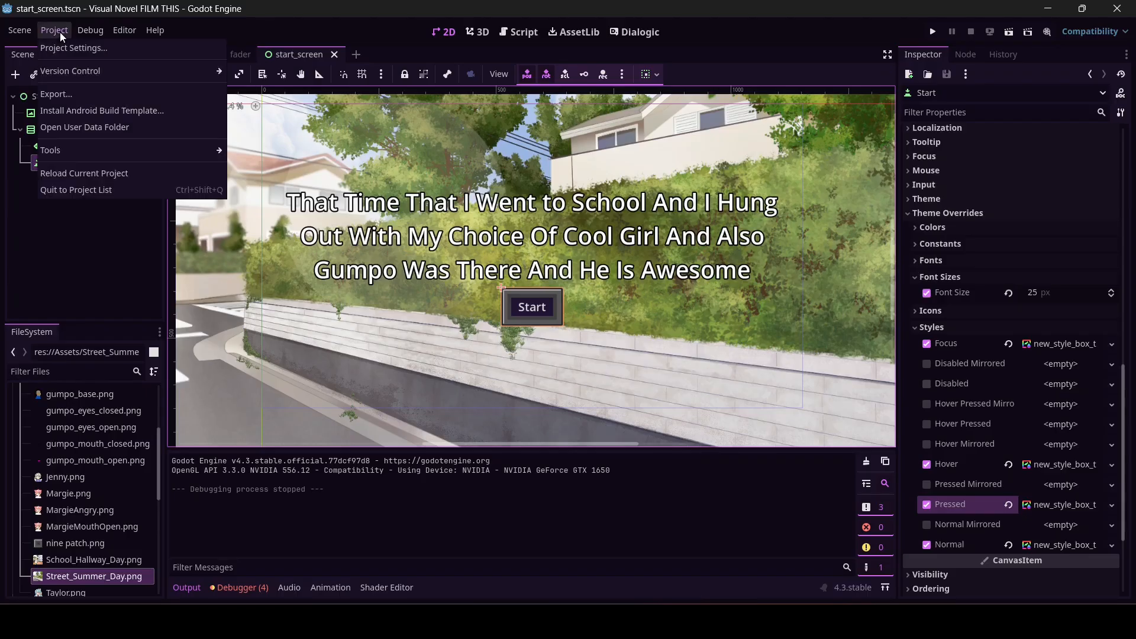
click(61, 51)
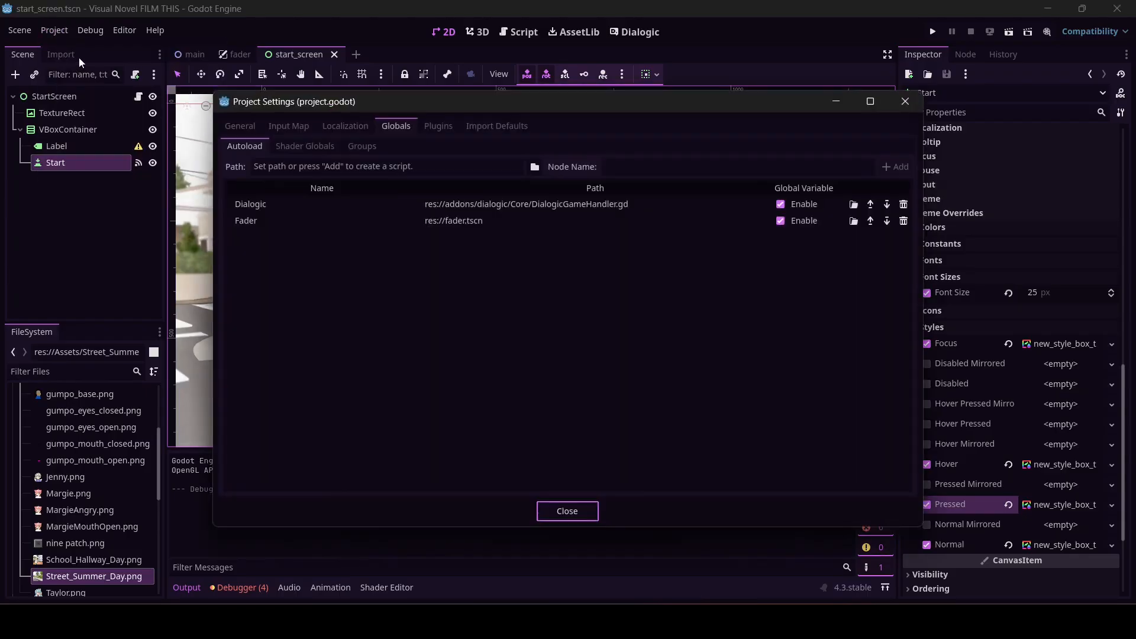
click(232, 126)
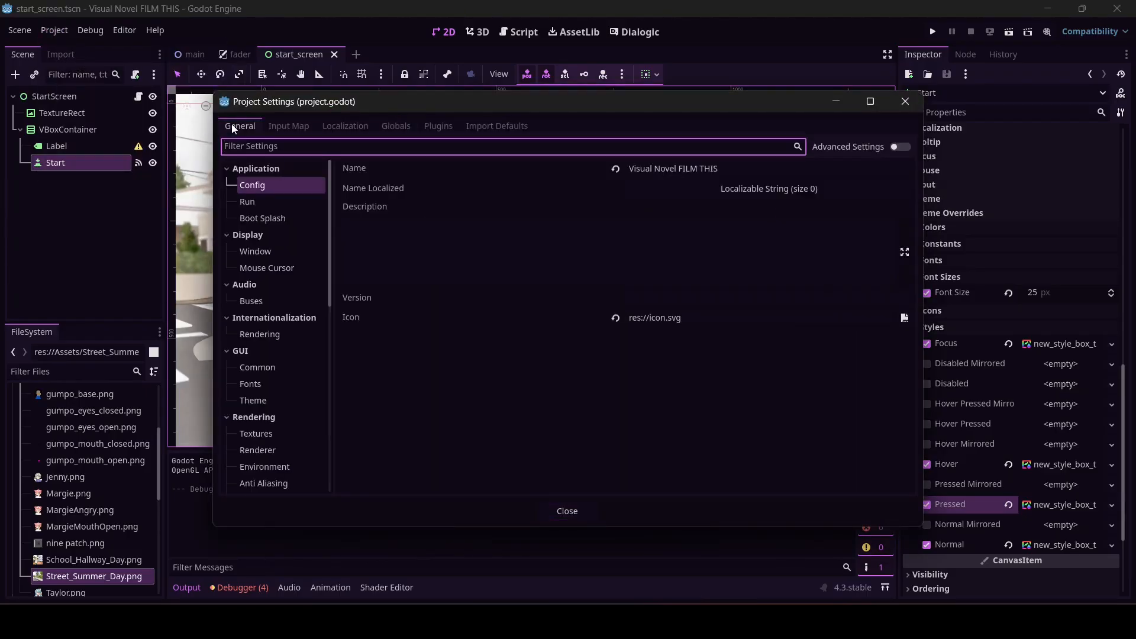
click(267, 203)
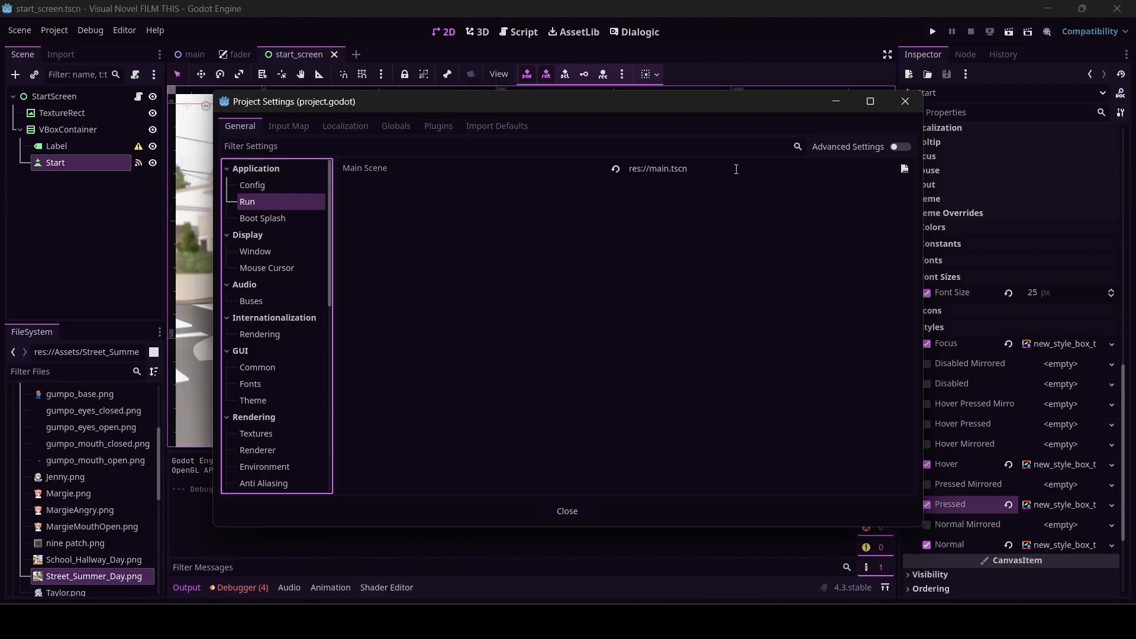
click(904, 170)
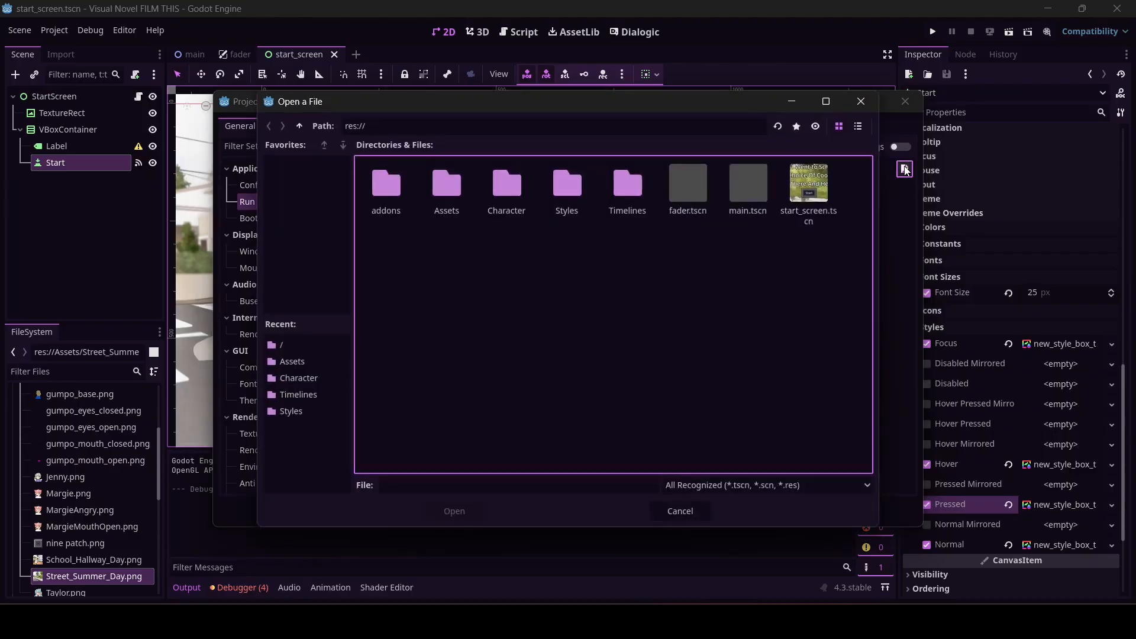
double_click(804, 195)
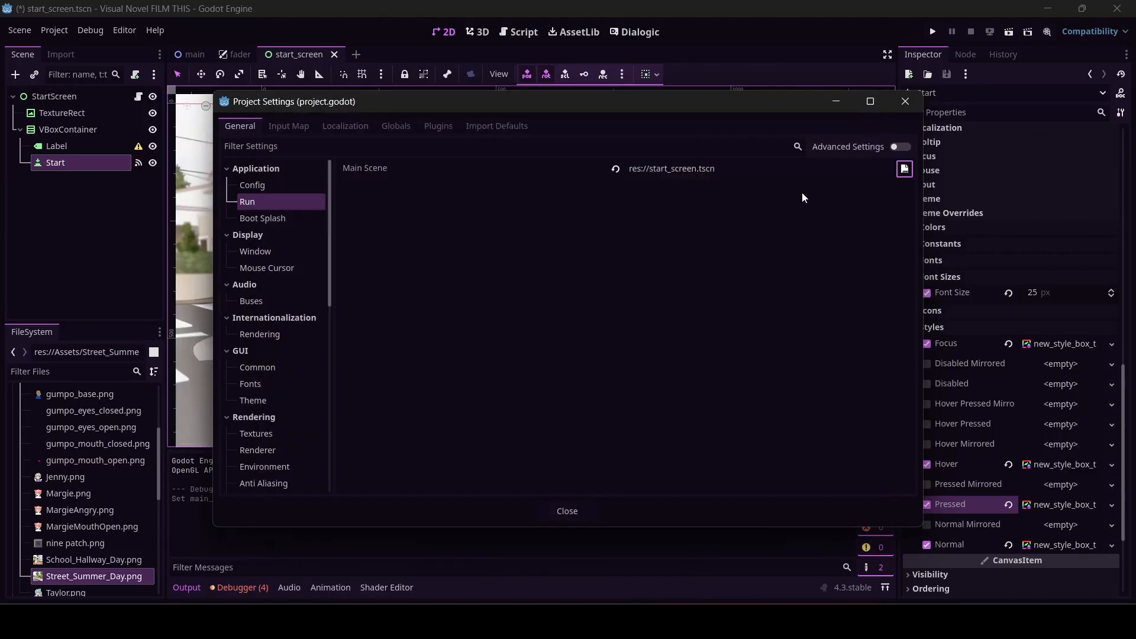
click(570, 511)
key(ctrl+s)
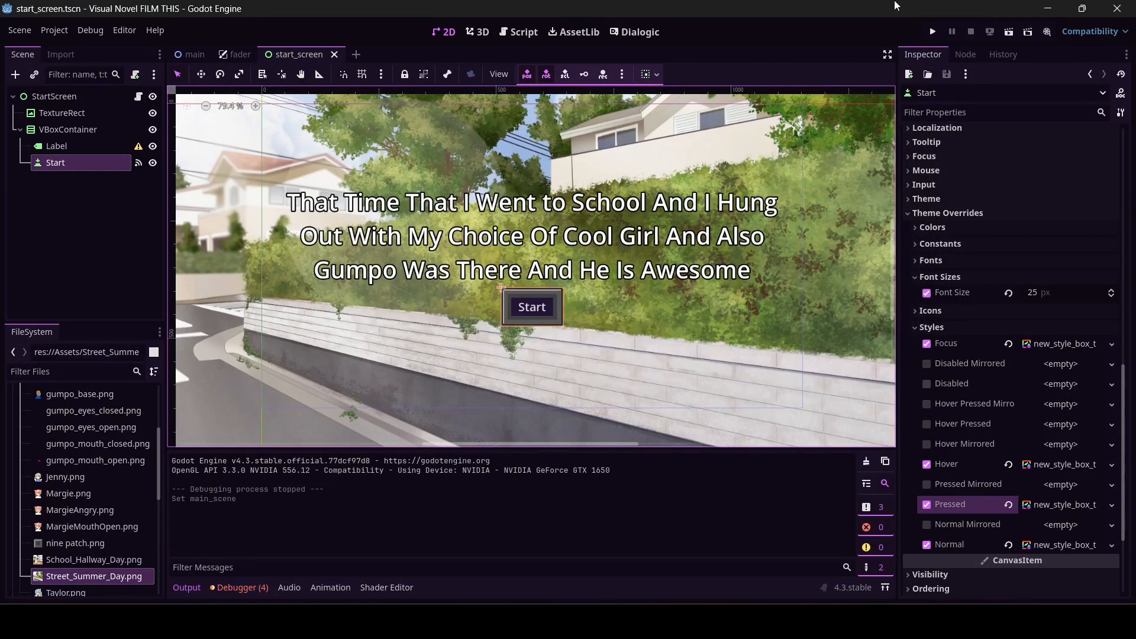
Run the whole project to test its launch, start the game from the title screen, advance the dialogue and choose Margie.
click(932, 32)
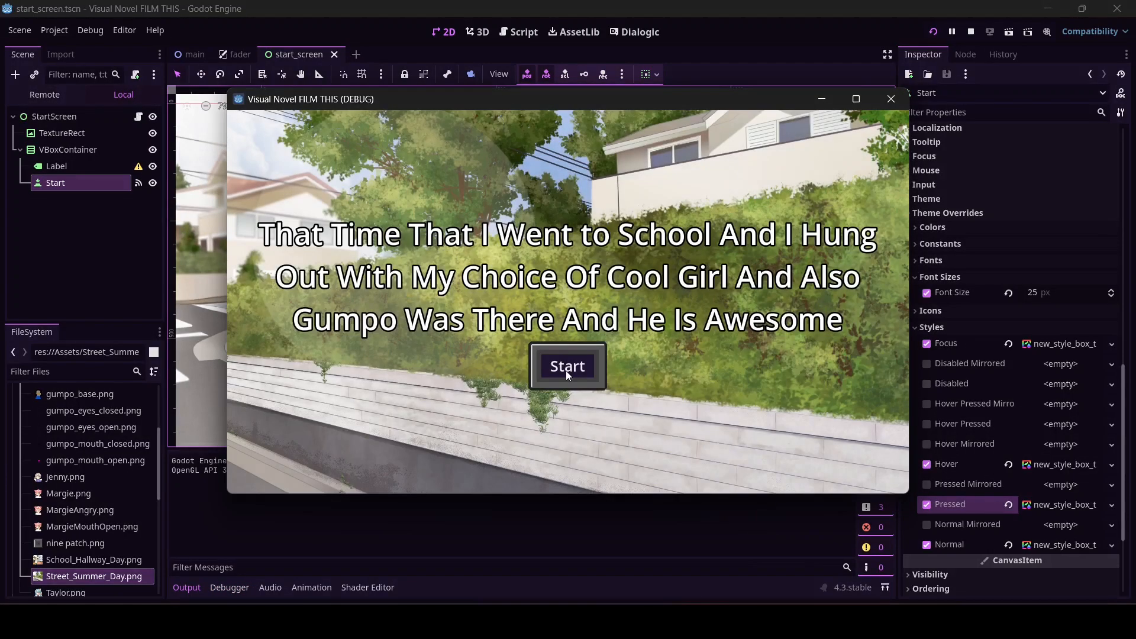
click(567, 373)
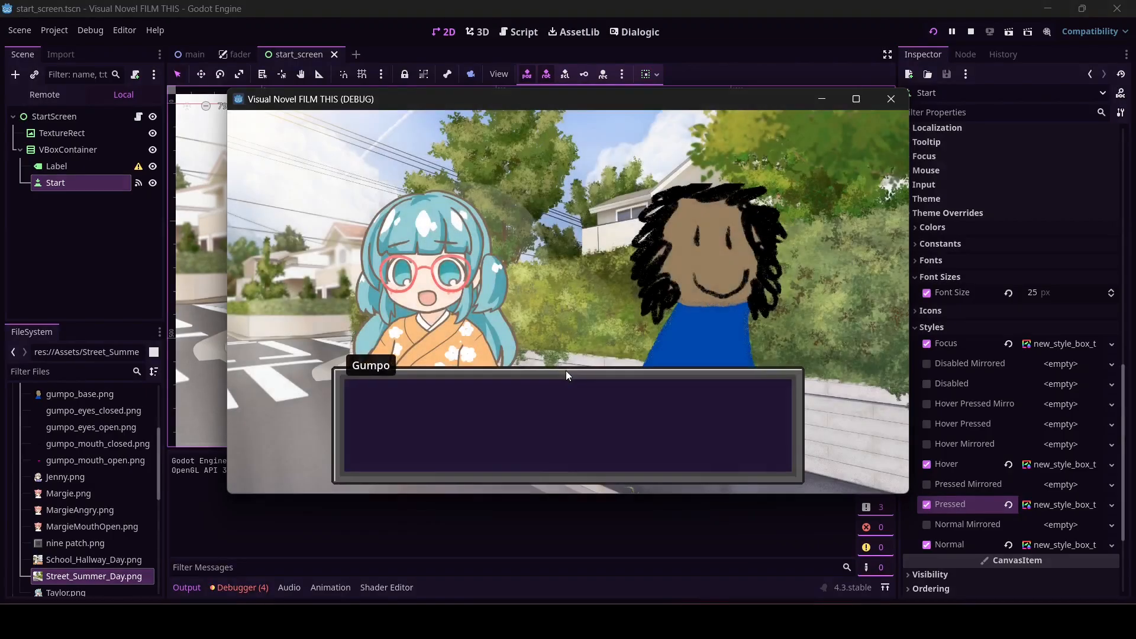
click(531, 348)
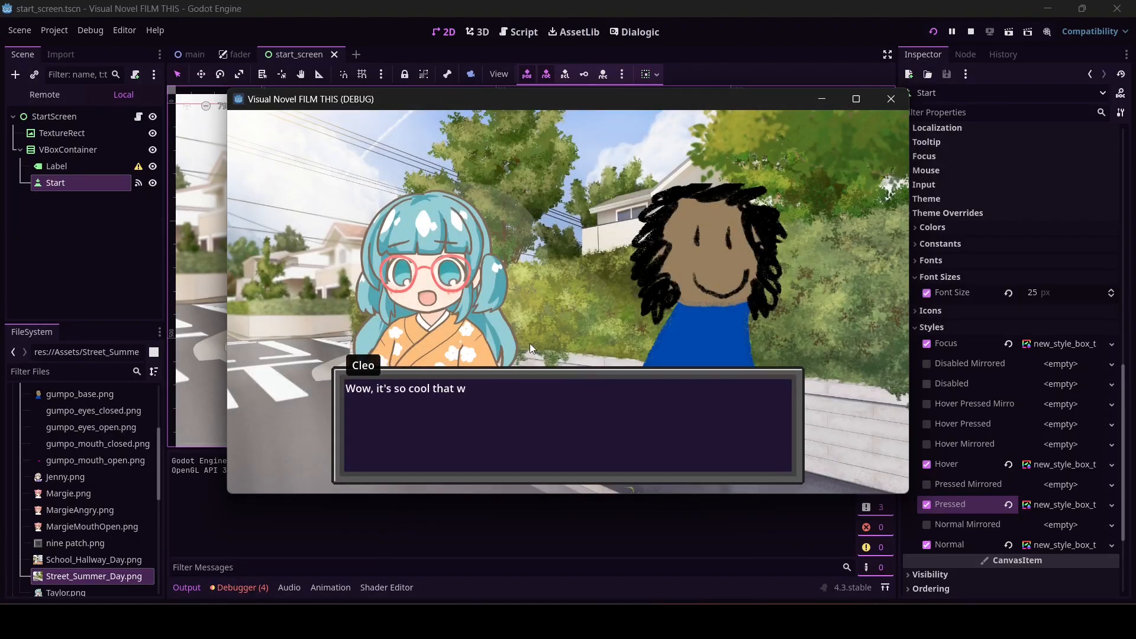
click(531, 344)
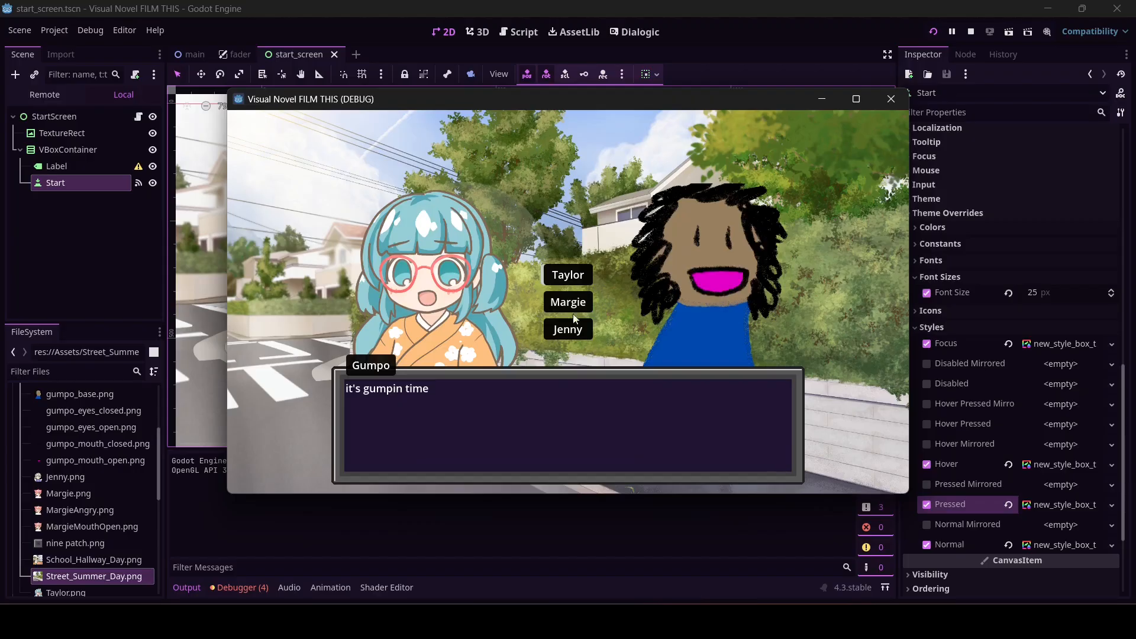
click(583, 303)
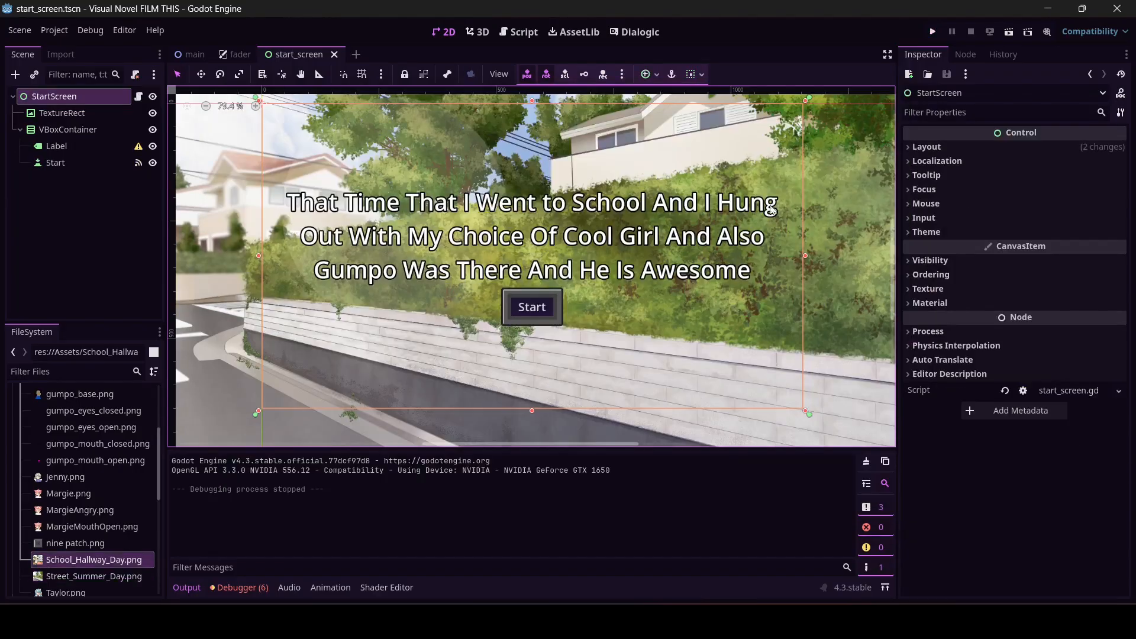